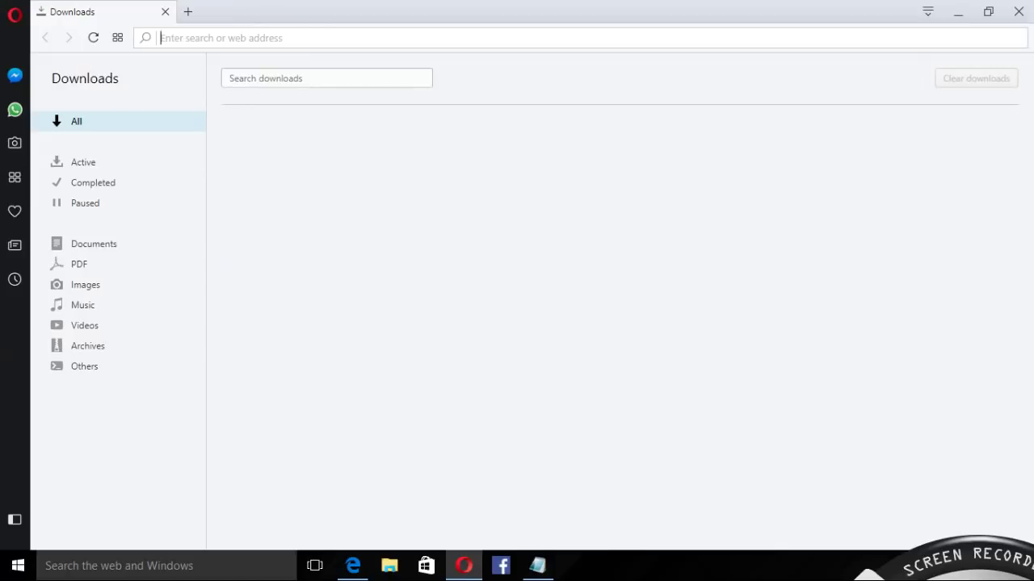
Open google.com and search the web for "cygwin install"
{"action": "type", "text": "goo"}
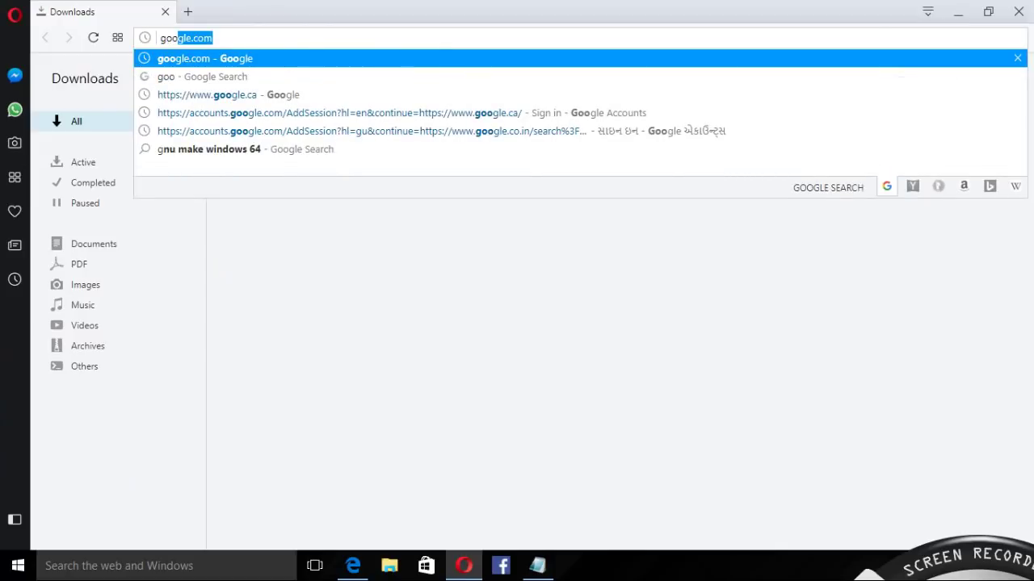
{"action": "type", "text": "gle"}
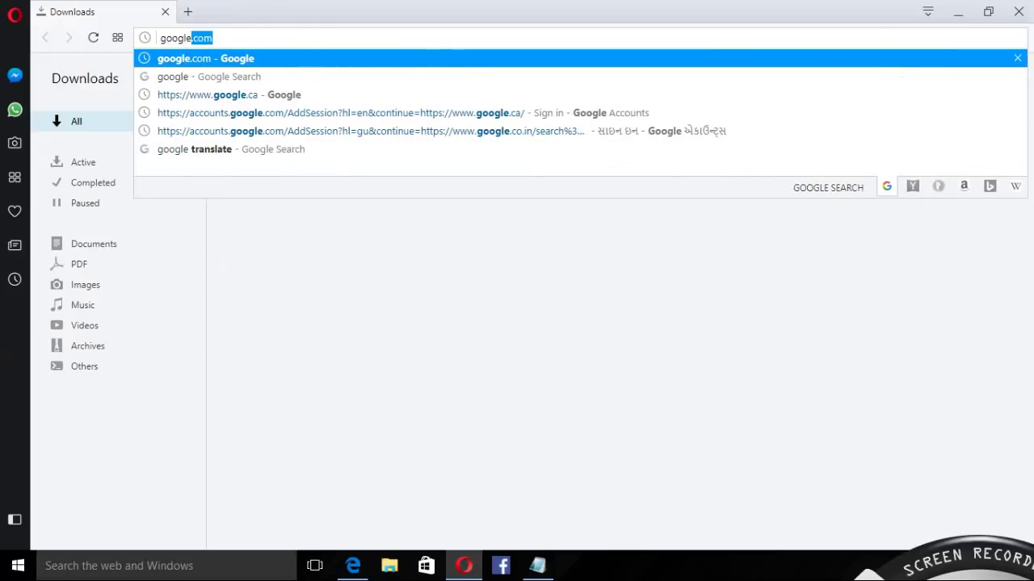
{"action": "key", "text": "Return"}
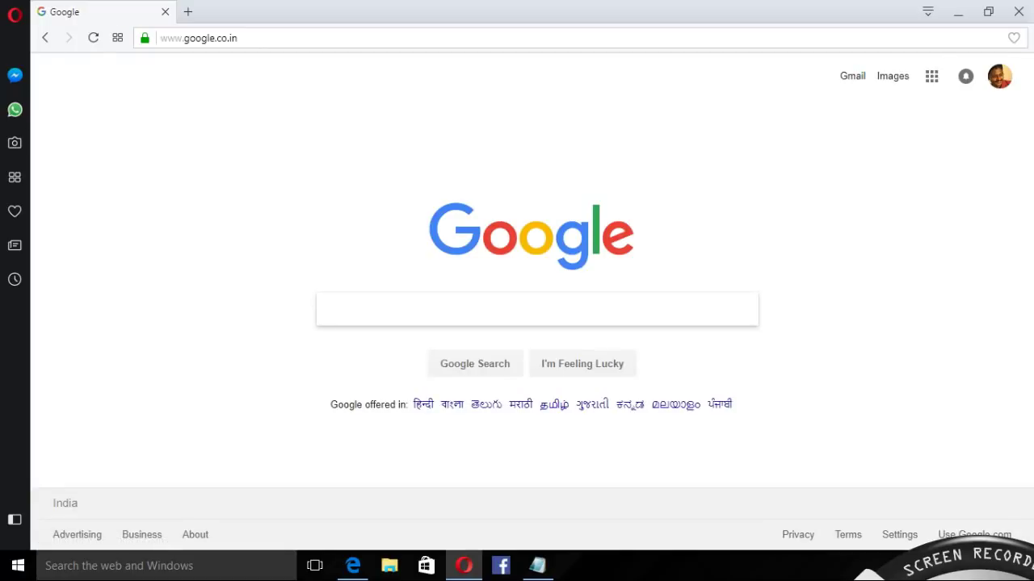
{"action": "key", "text": "Down"}
{"action": "type", "text": "cyg"}
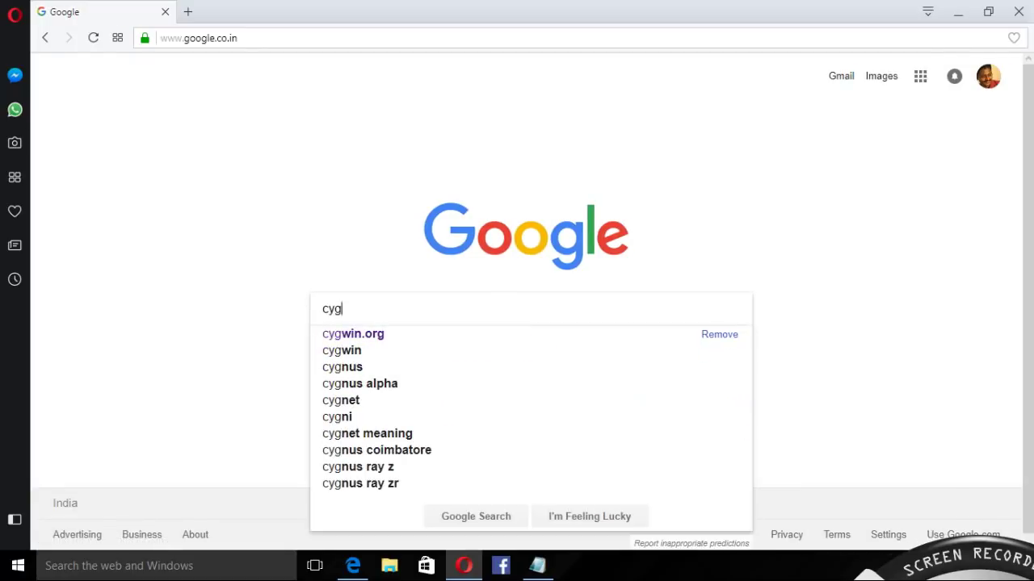
{"action": "type", "text": "win"}
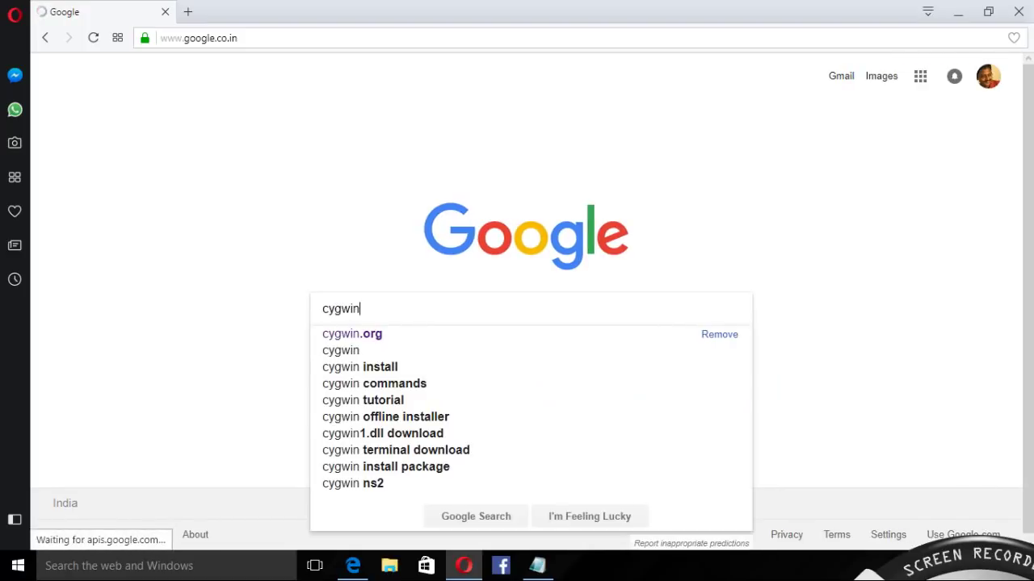
{"action": "left_click", "coordinate": [379, 367]}
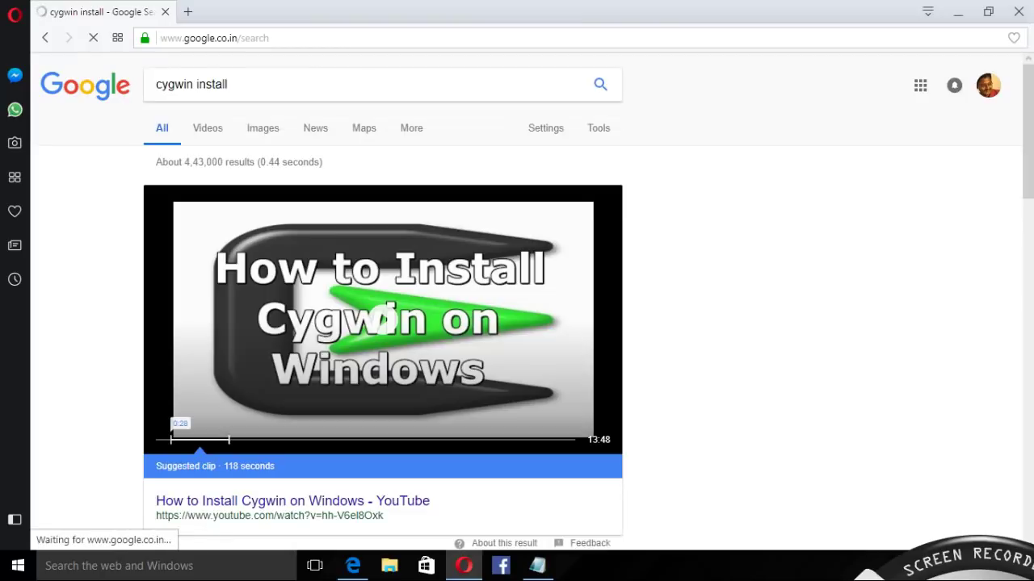
Open the Cygwin Installation page at cygwin.com/install.html from the results and close the extra Yahoo search page
{"action": "scroll", "coordinate": [517, 299], "scroll_direction": "down", "scroll_amount": 4}
{"action": "scroll", "coordinate": [517, 299], "scroll_direction": "down", "scroll_amount": 1}
{"action": "scroll", "coordinate": [517, 299], "scroll_direction": "up", "scroll_amount": 4}
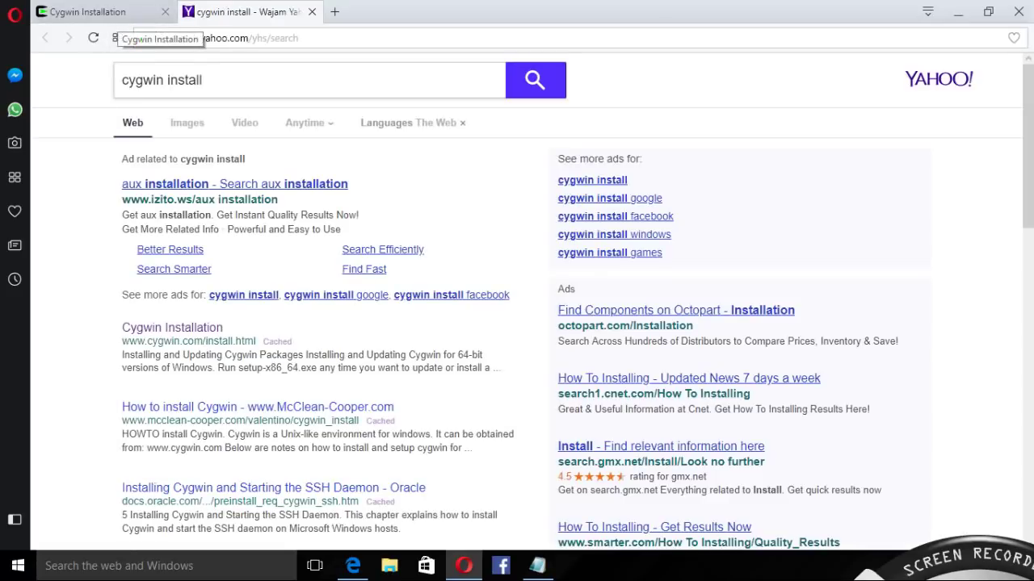
{"action": "left_click", "coordinate": [122, 11]}
{"action": "left_click", "coordinate": [295, 12]}
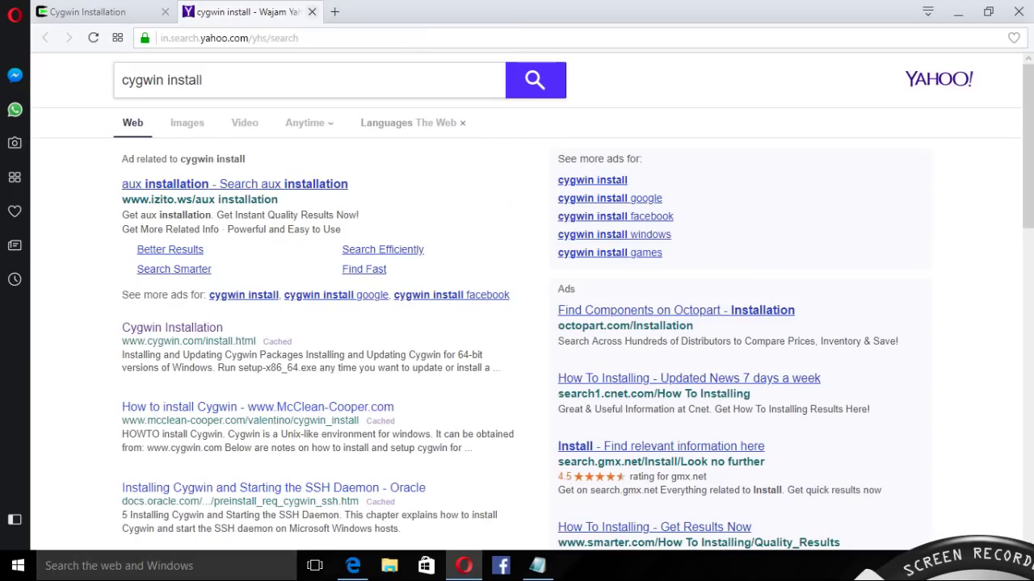
{"action": "left_click", "coordinate": [311, 11]}
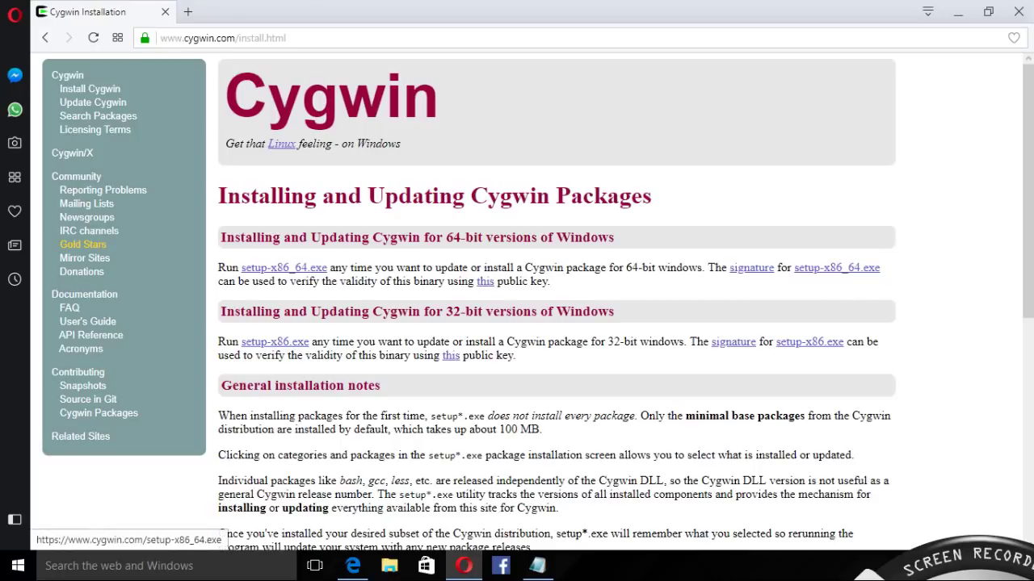
{"action": "right_click", "coordinate": [287, 271]}
{"action": "left_click", "coordinate": [358, 359]}
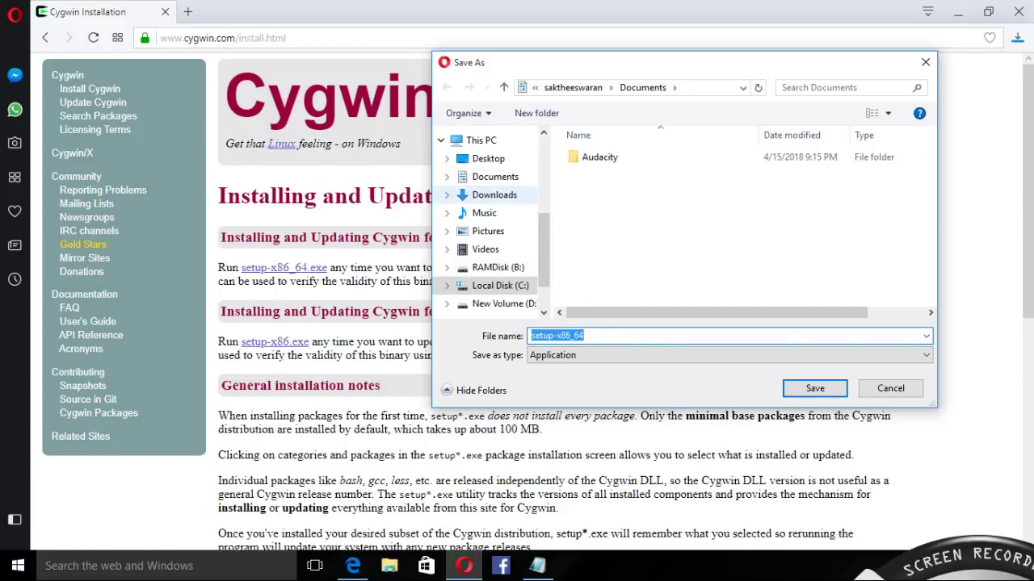
{"action": "left_click", "coordinate": [494, 194]}
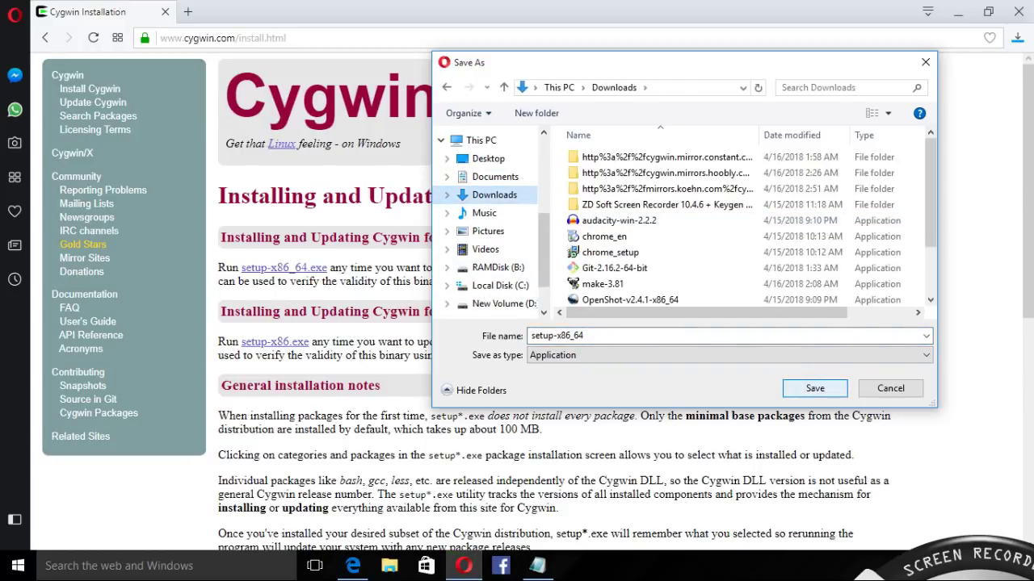
{"action": "left_click", "coordinate": [890, 388]}
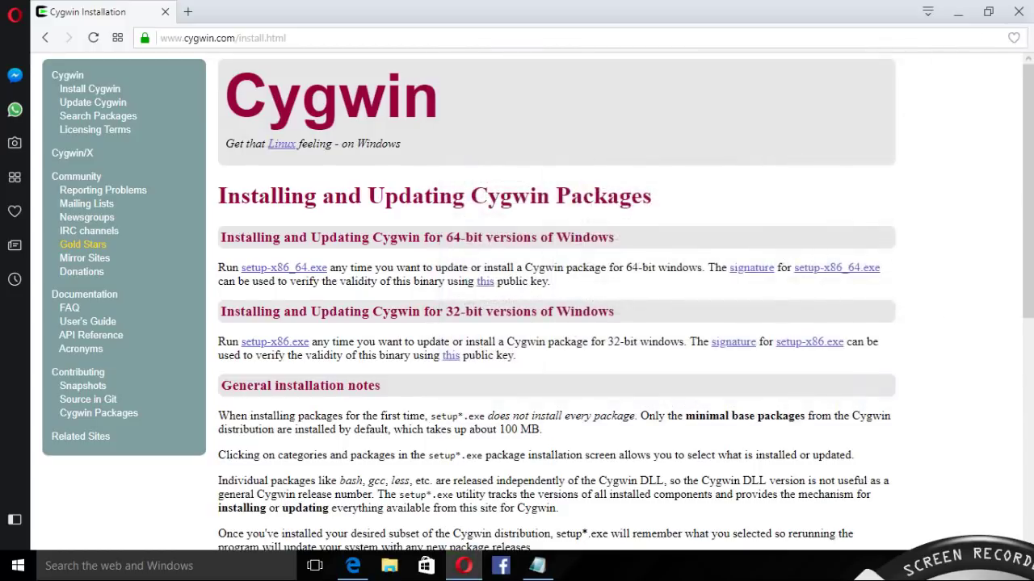
Switch to File Explorer and run the setup-x86_64 installer from the Downloads folder, allowing it to start
{"action": "left_click", "coordinate": [958, 11]}
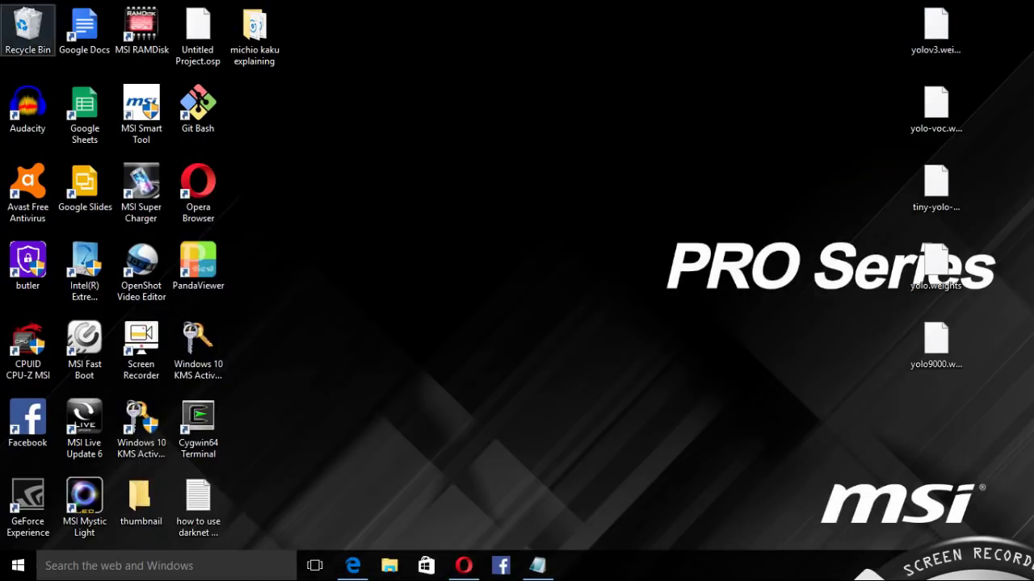
{"action": "left_click", "coordinate": [389, 565]}
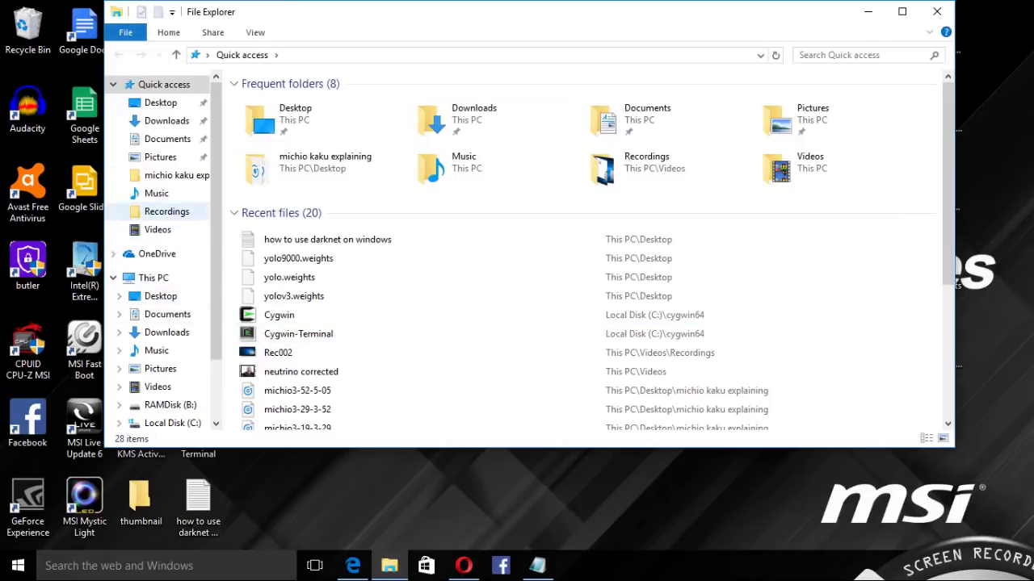
{"action": "left_click", "coordinate": [167, 120]}
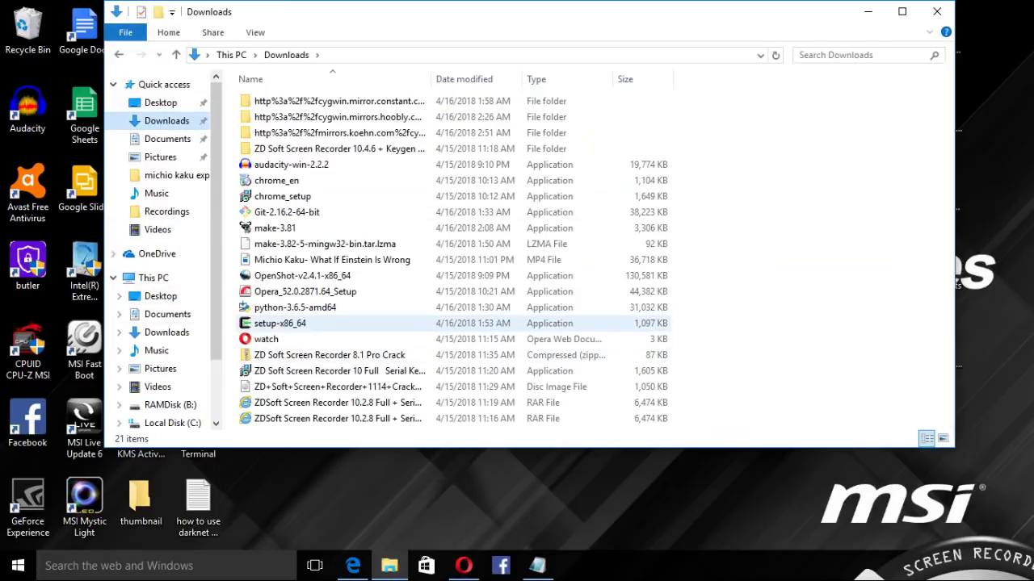
{"action": "double_click", "coordinate": [279, 323]}
{"action": "left_click", "coordinate": [583, 298]}
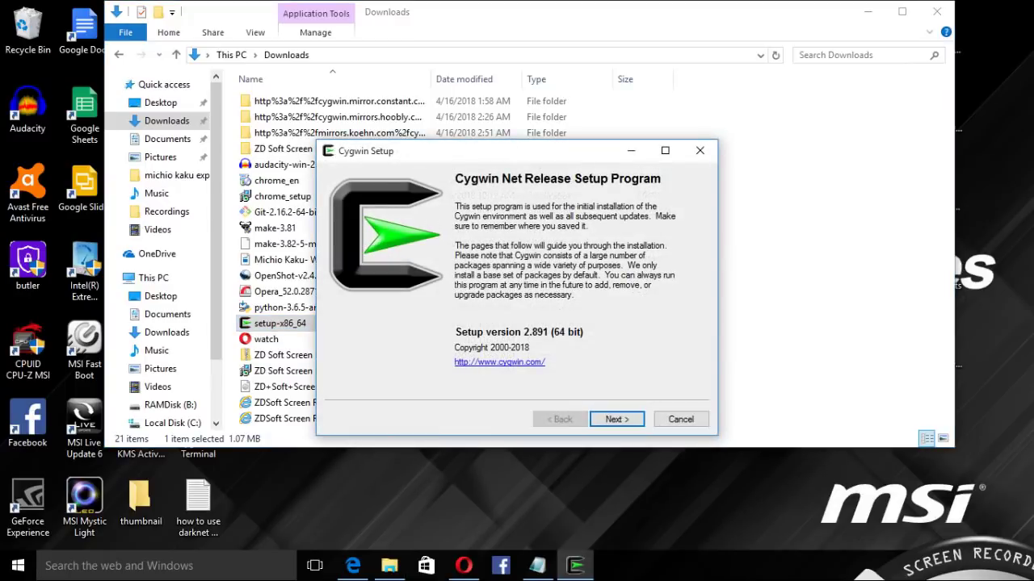
Accept Install from Internet, root directory C:\cygwin64 for all users, and the Downloads folder as local package directory
{"action": "left_click", "coordinate": [616, 419]}
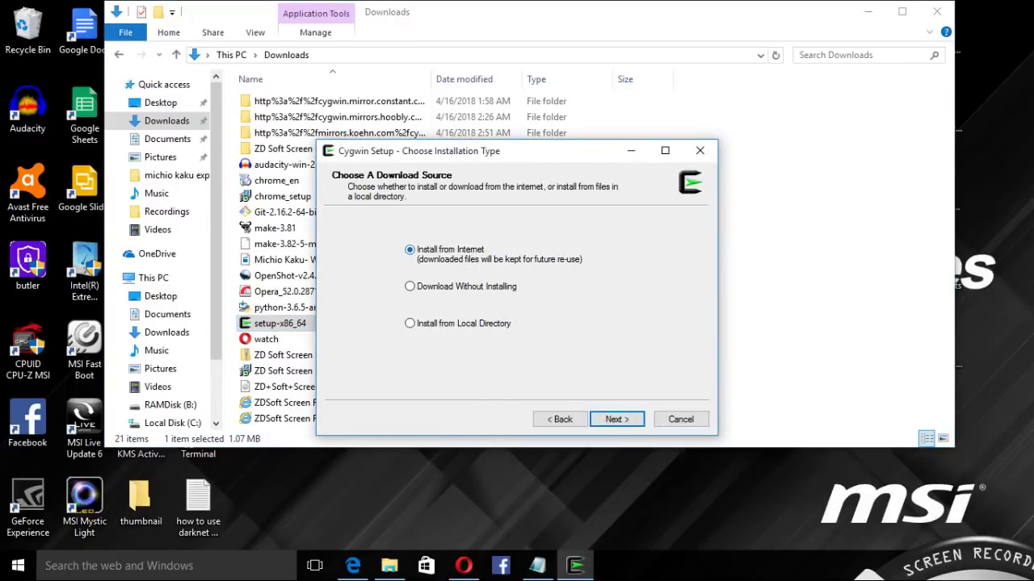
{"action": "left_click", "coordinate": [616, 419]}
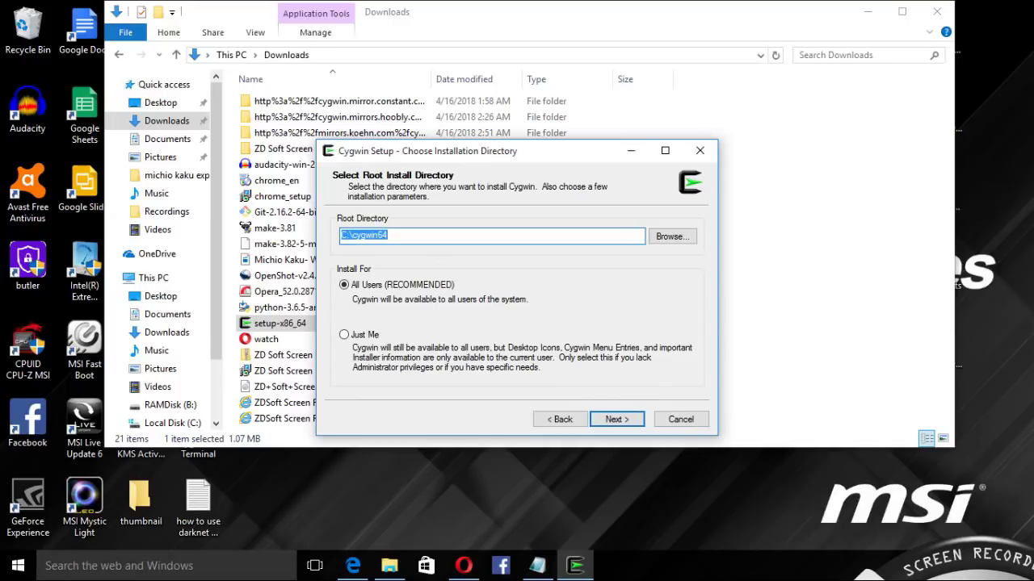
{"action": "left_click", "coordinate": [616, 419]}
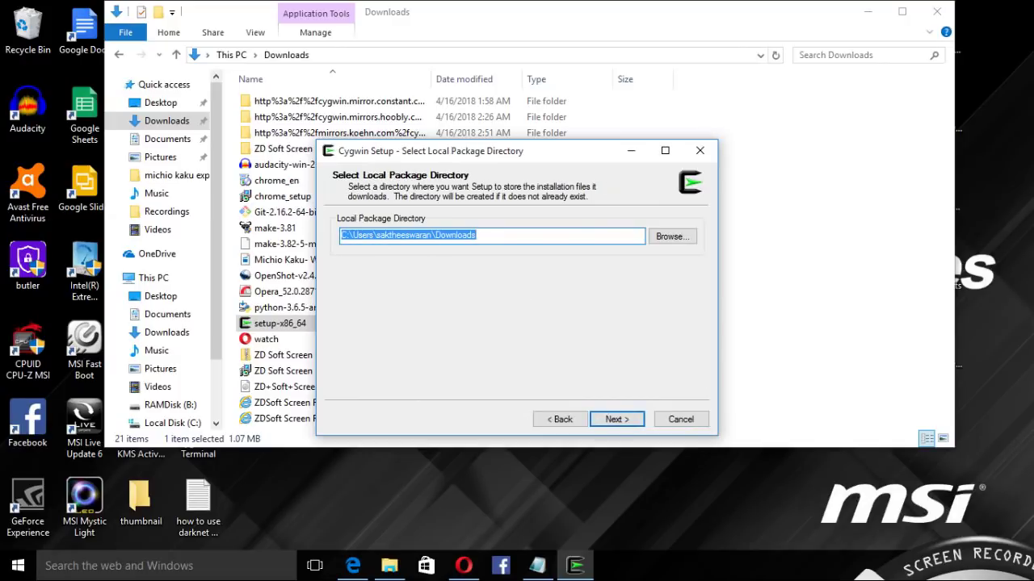
{"action": "left_click", "coordinate": [616, 419]}
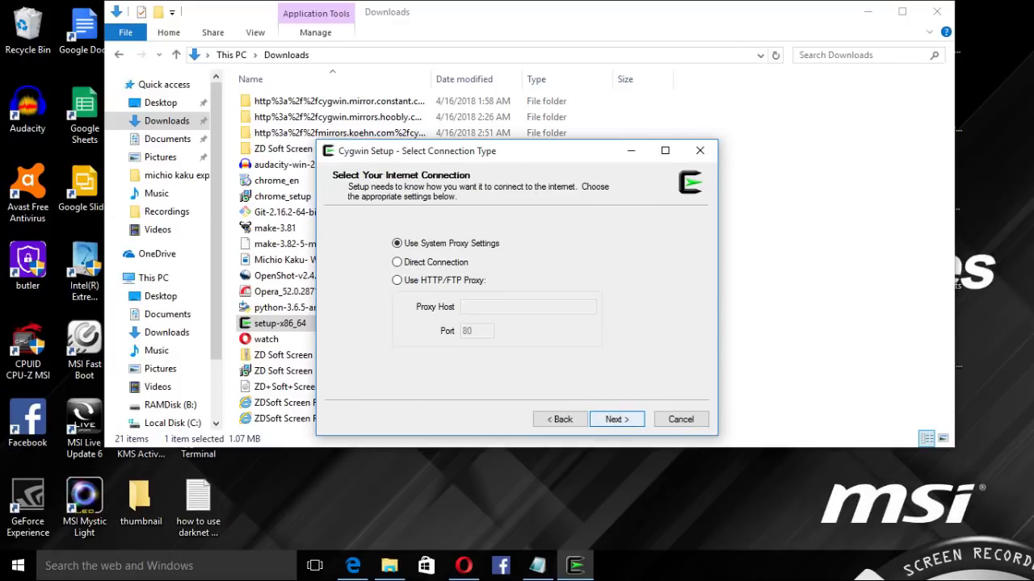
{"action": "left_click", "coordinate": [559, 419]}
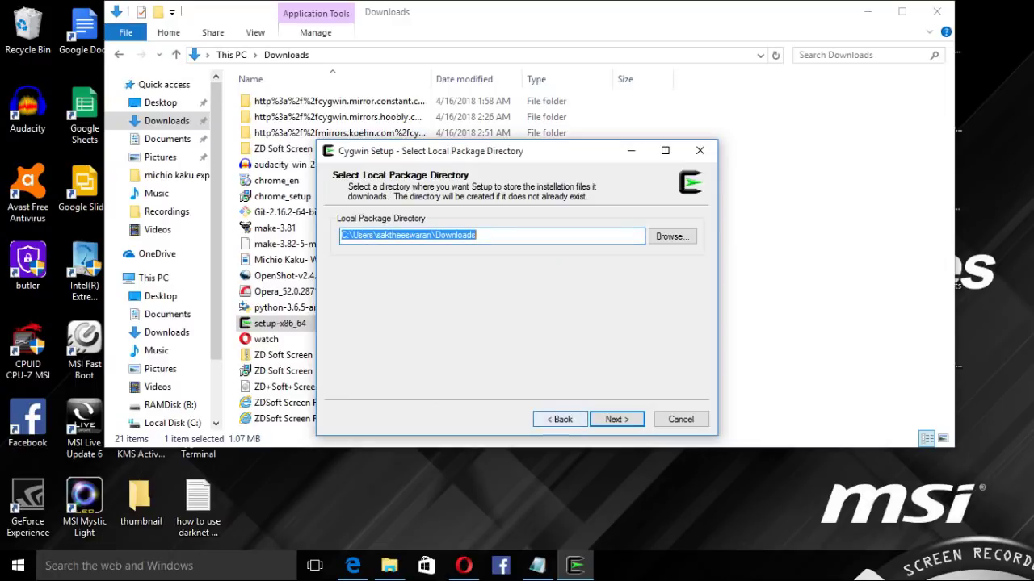
{"action": "left_click", "coordinate": [617, 419]}
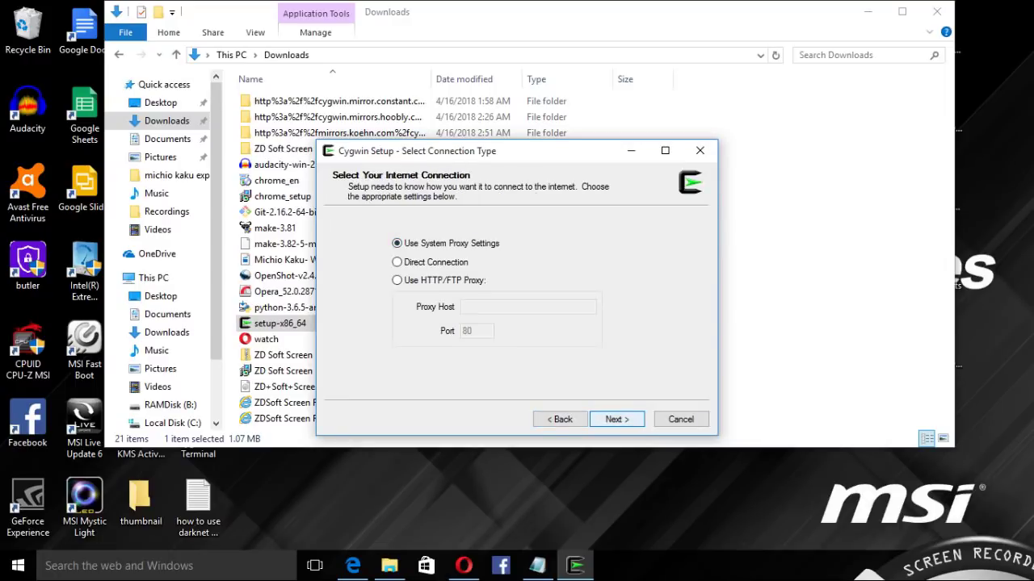
{"action": "left_click", "coordinate": [616, 419]}
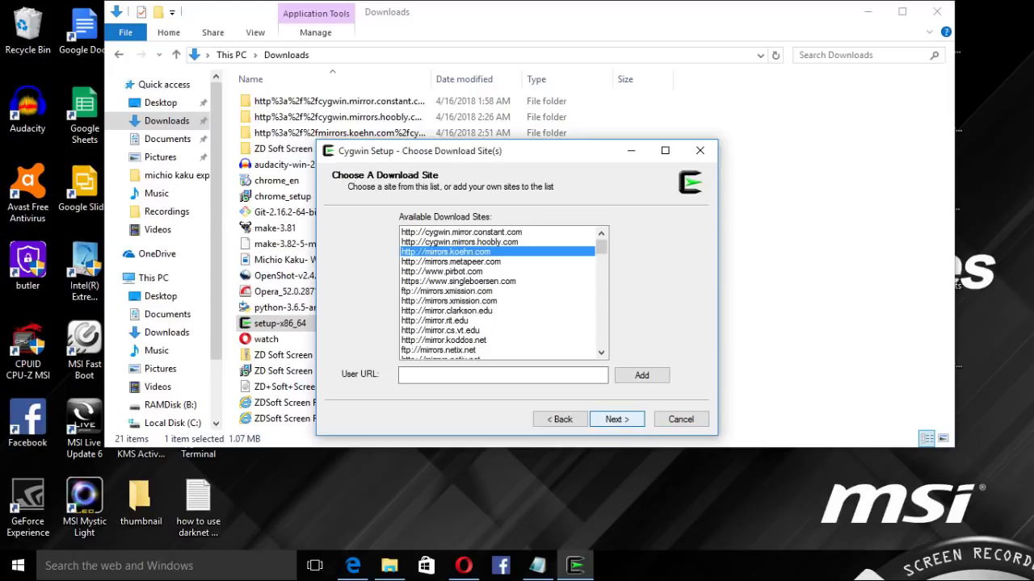
{"action": "left_click", "coordinate": [451, 262]}
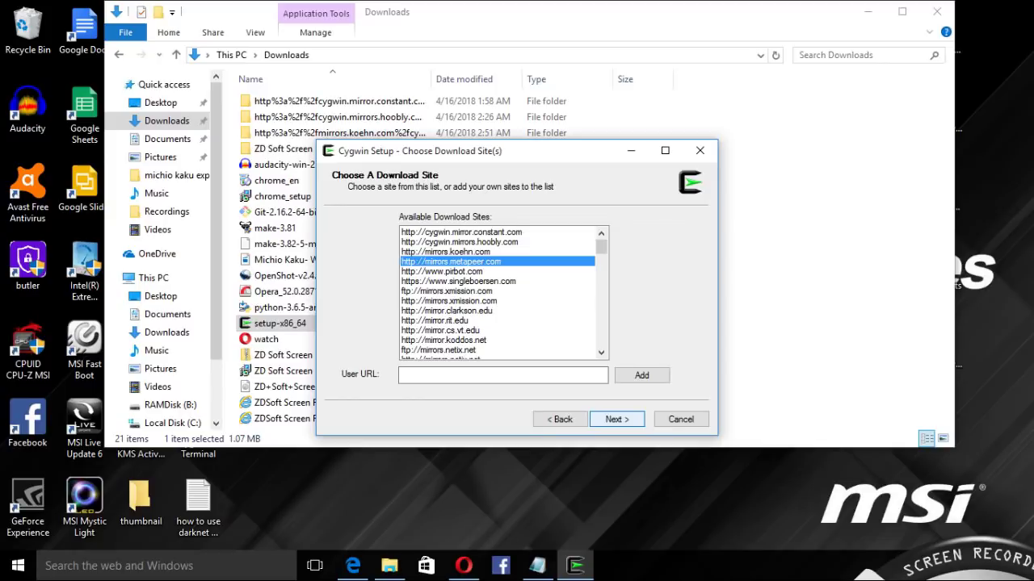
{"action": "left_click", "coordinate": [616, 420]}
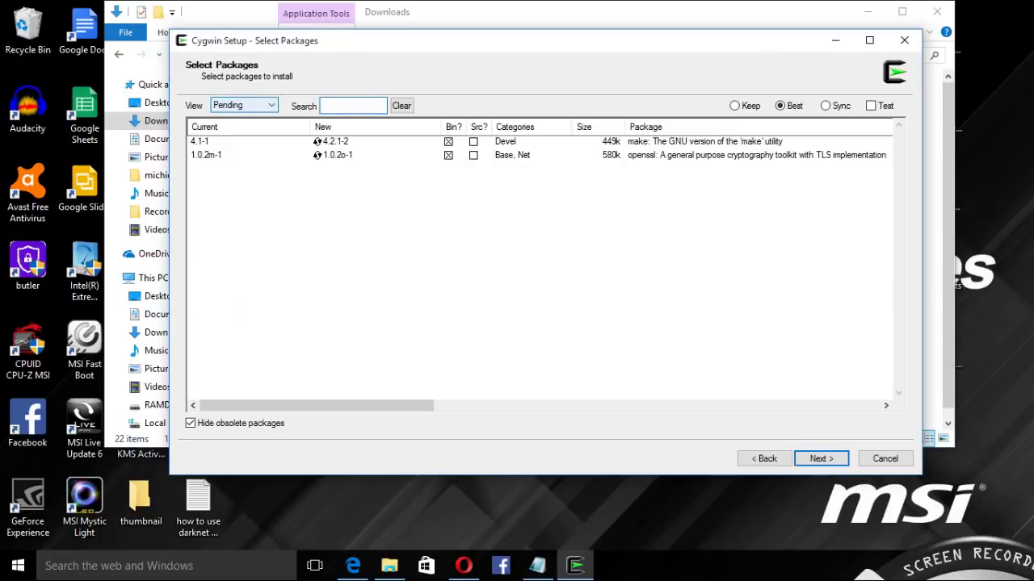
Search the pending packages for "make" and for "ssh", with the setup window maximized
{"action": "type", "text": "make"}
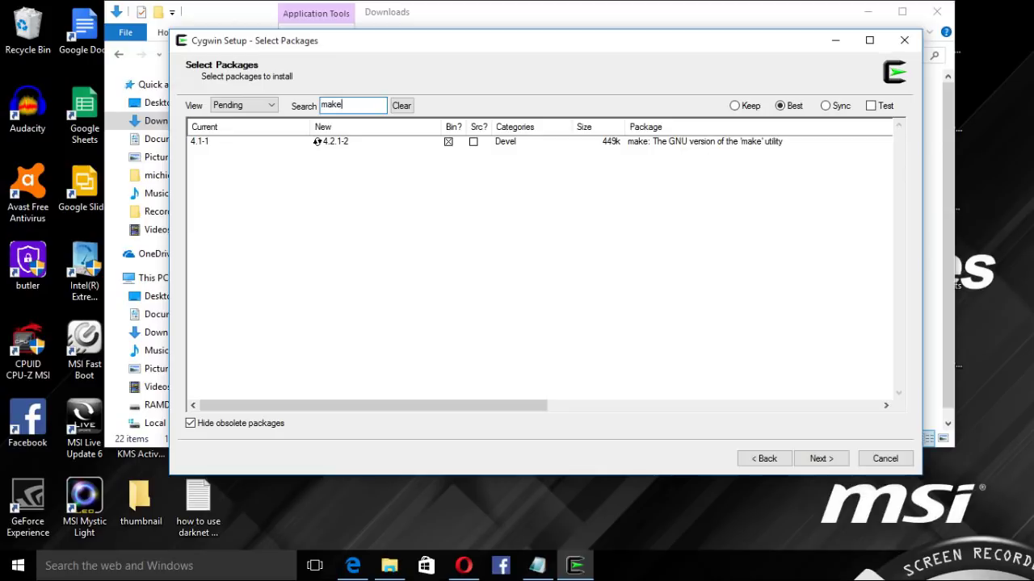
{"action": "key", "text": "super+Up"}
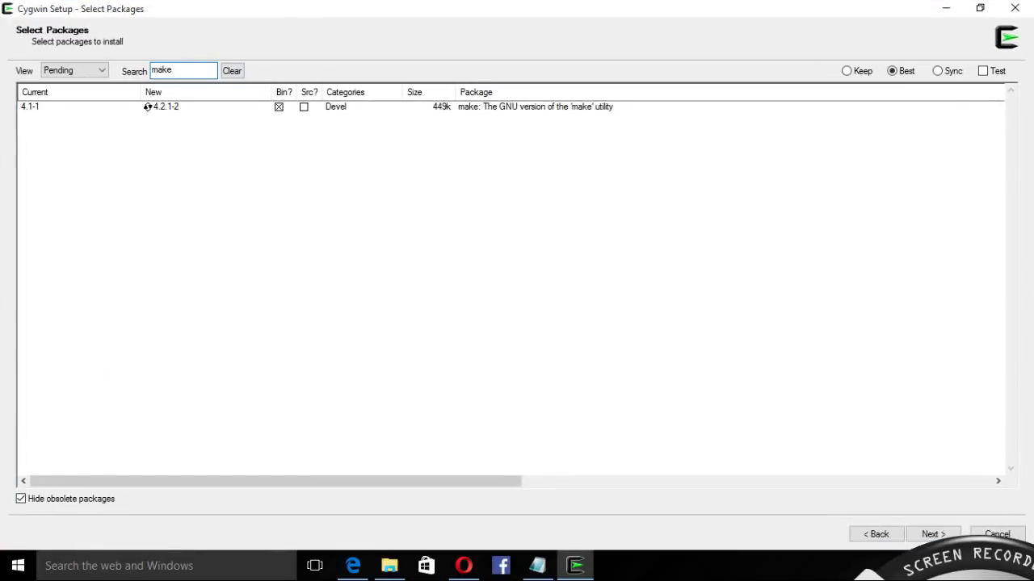
{"action": "left_click_drag", "start_coordinate": [173, 69], "coordinate": [152, 70]}
{"action": "type", "text": "ssh"}
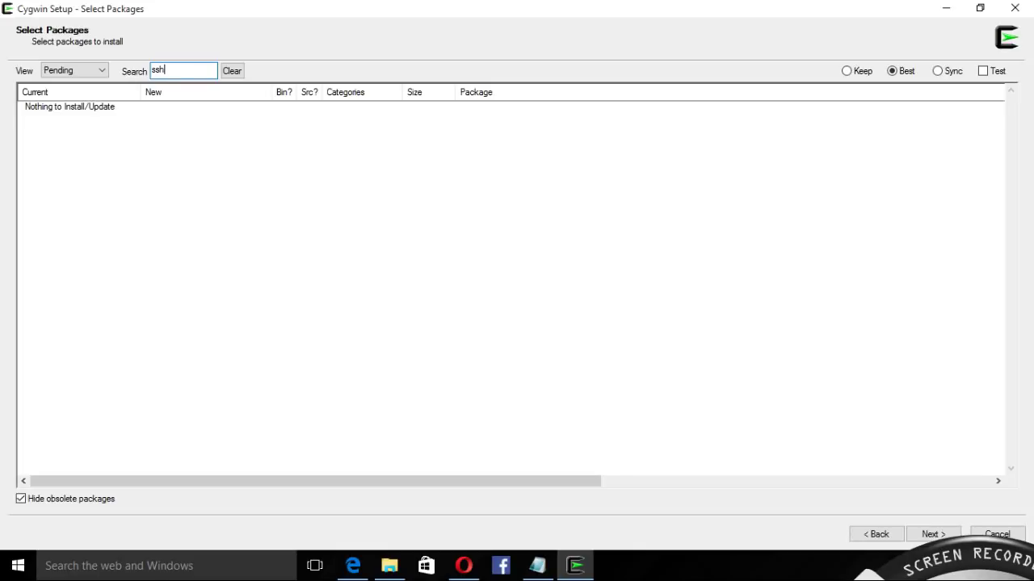
Switch the package view to Category and expand the Net category to view its ssh packages
{"action": "left_click", "coordinate": [74, 71]}
{"action": "left_click", "coordinate": [75, 70]}
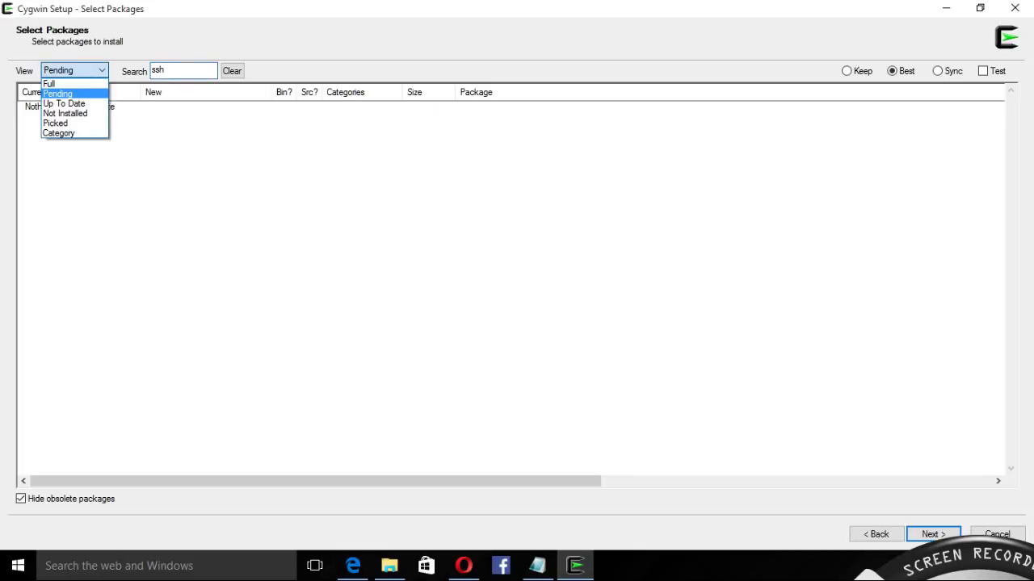
{"action": "left_click", "coordinate": [60, 134]}
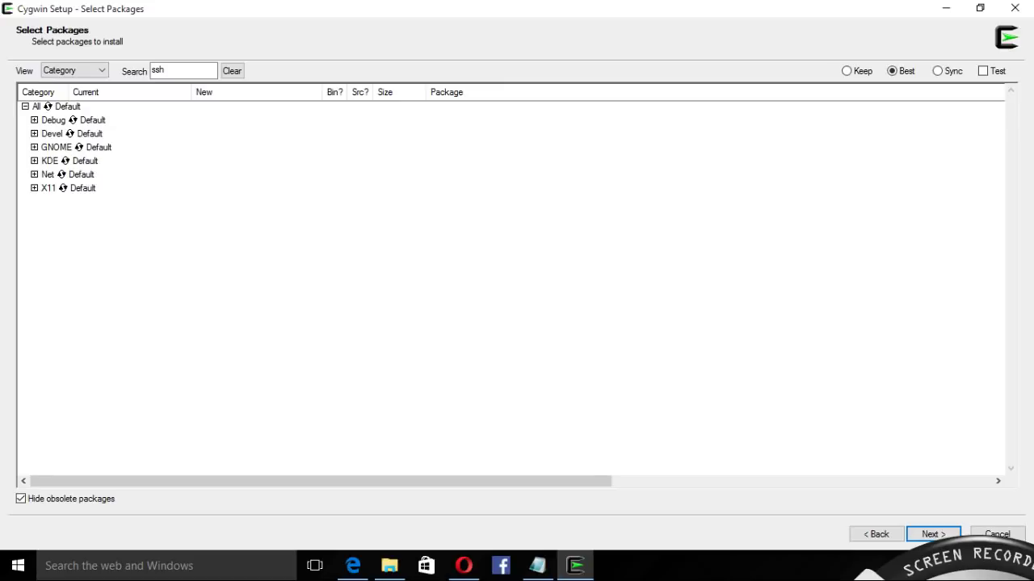
{"action": "left_click", "coordinate": [34, 174]}
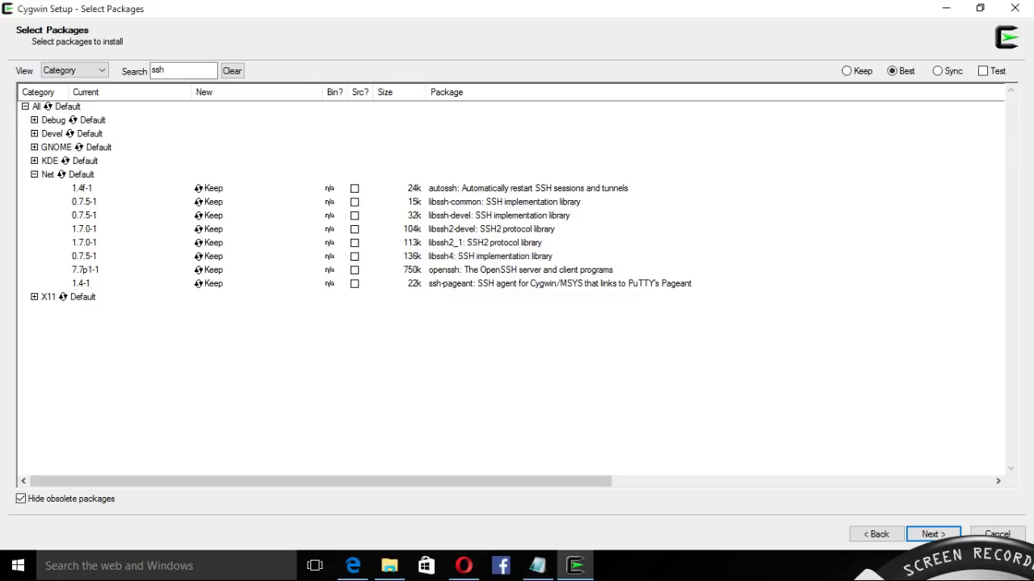
Search the packages for "ssl" and expand the Python category
{"action": "double_click", "coordinate": [183, 70]}
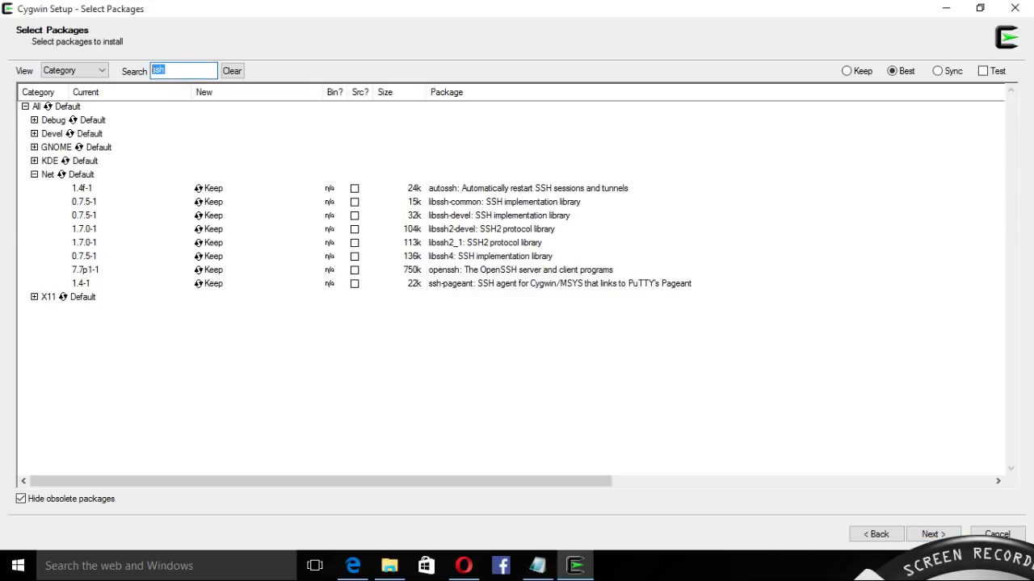
{"action": "type", "text": "ssl"}
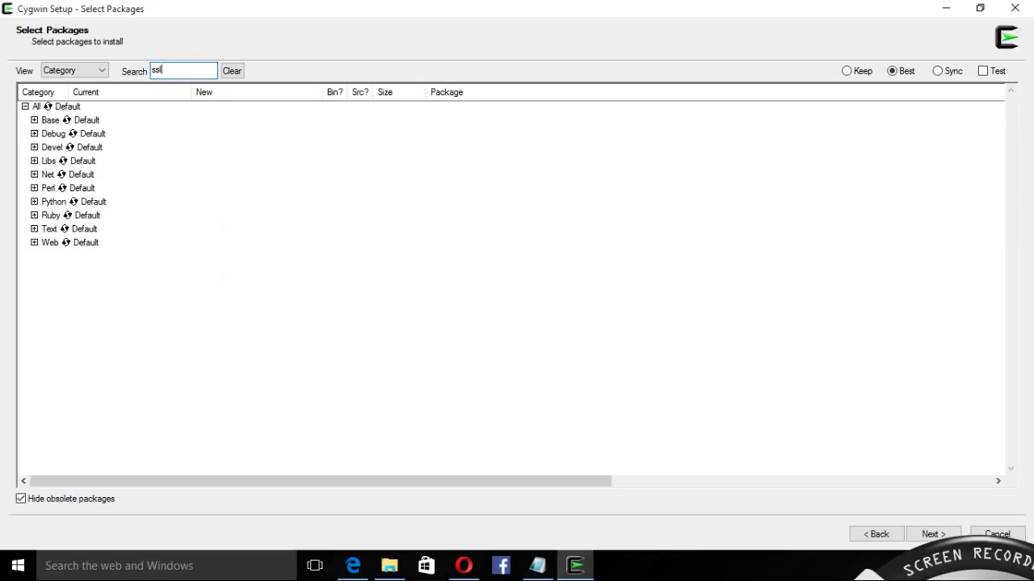
{"action": "left_click", "coordinate": [34, 201]}
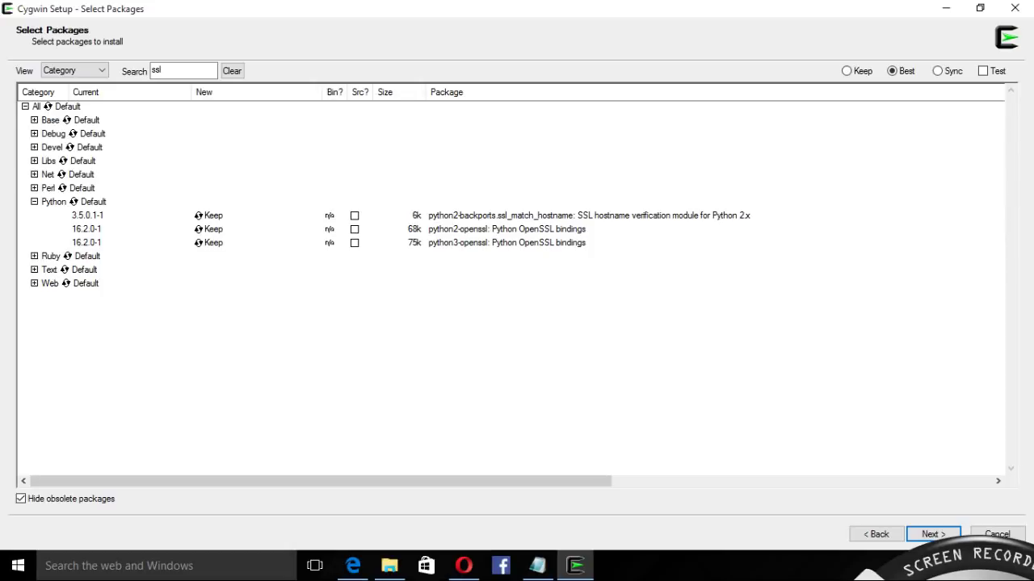
Search the packages for "make" and for "gcc-core", and expand the Devel category to view the gcc-core packages
{"action": "double_click", "coordinate": [159, 70]}
{"action": "type", "text": "make"}
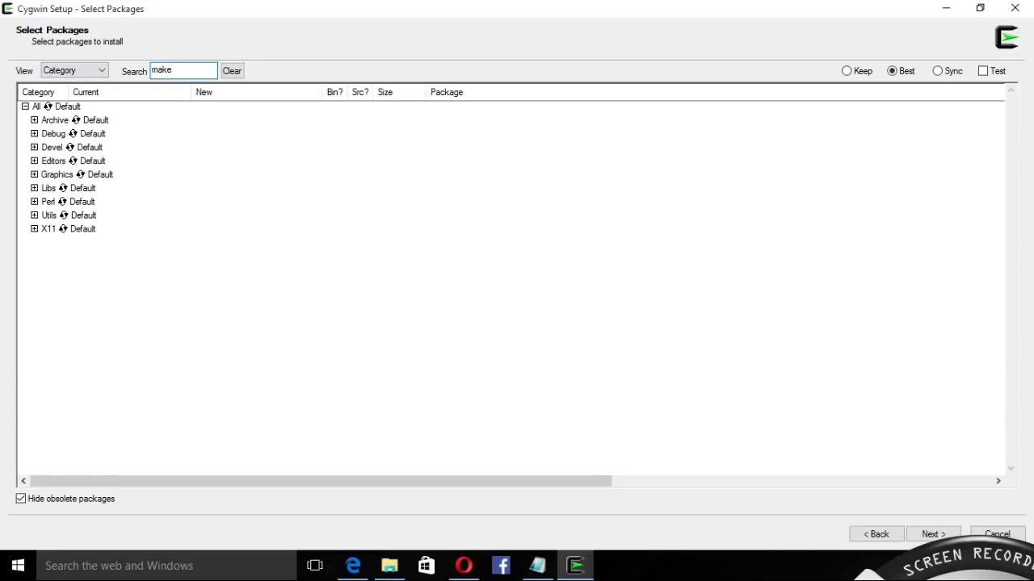
{"action": "key", "text": "ctrl+a"}
{"action": "key", "text": "BackSpace"}
{"action": "type", "text": "g"}
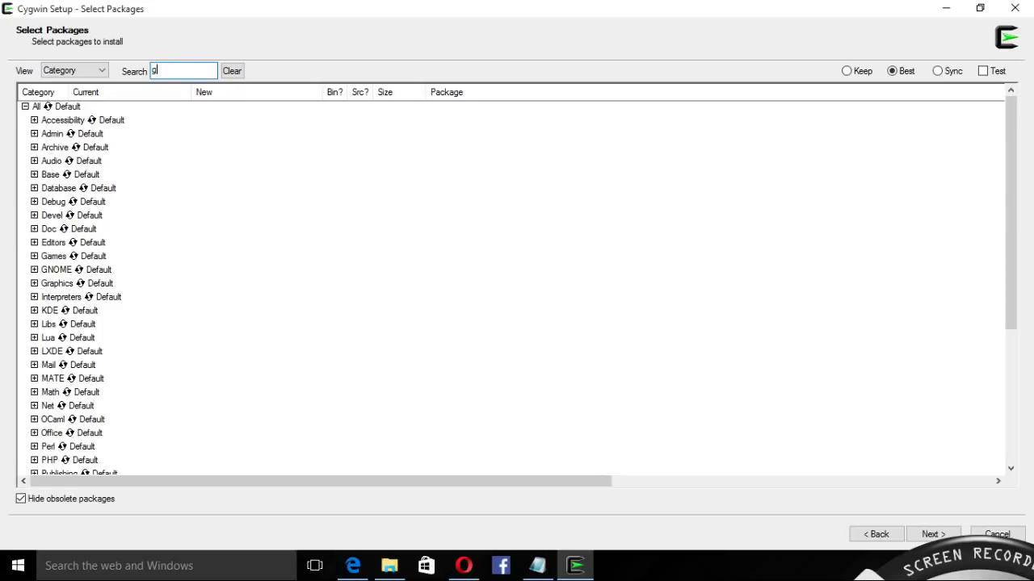
{"action": "type", "text": "cc"}
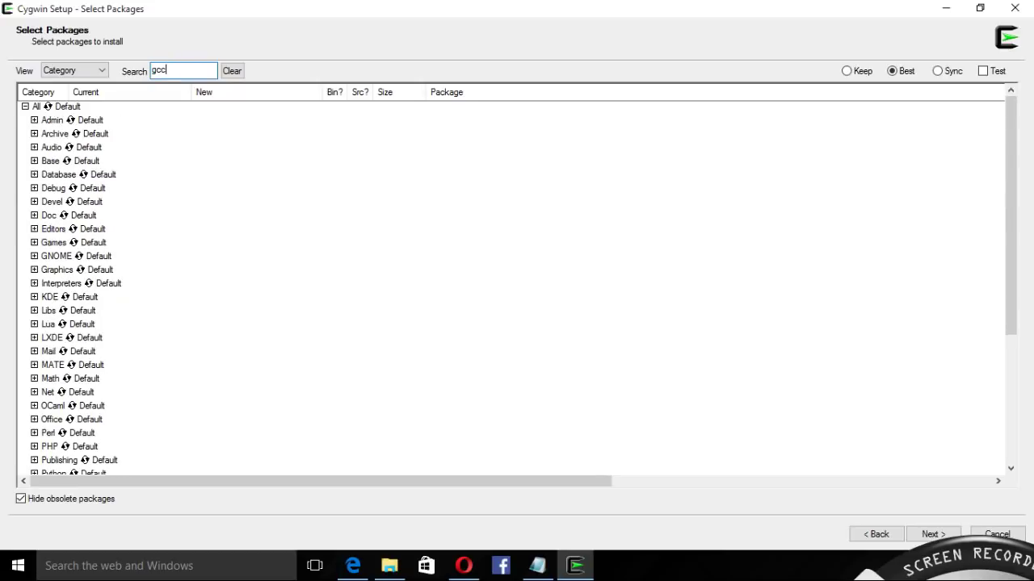
{"action": "type", "text": "-co"}
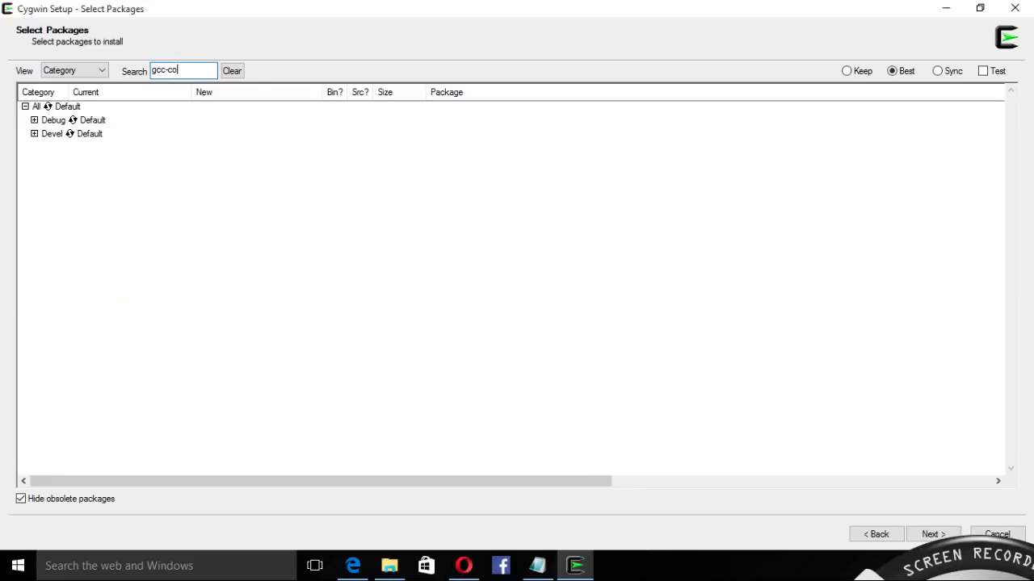
{"action": "type", "text": "re"}
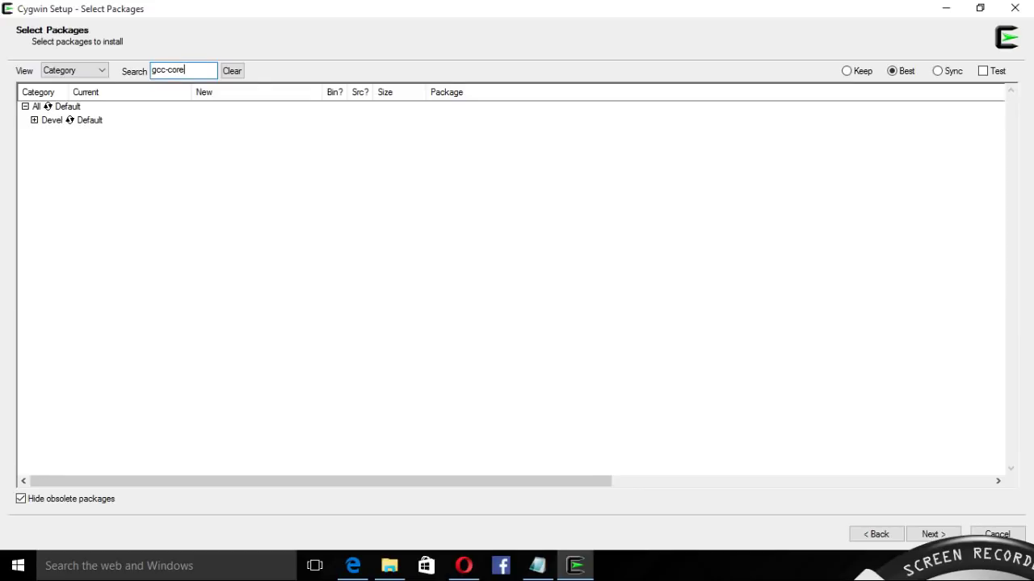
{"action": "left_click", "coordinate": [33, 120]}
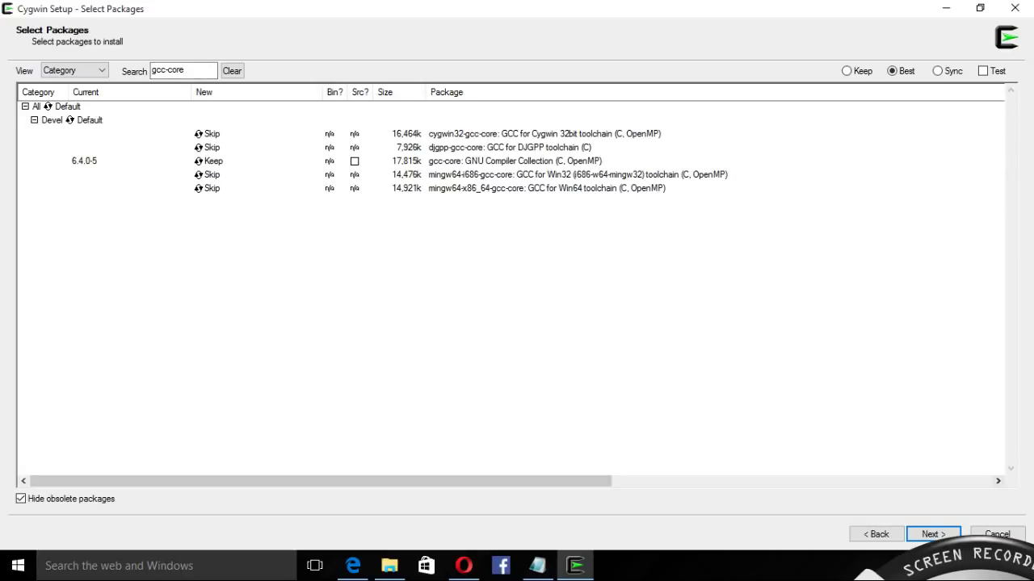
Exit the Cygwin setup without installing and switch to the "how to use darknet on windows" note in Notepad
{"action": "left_click", "coordinate": [1014, 8]}
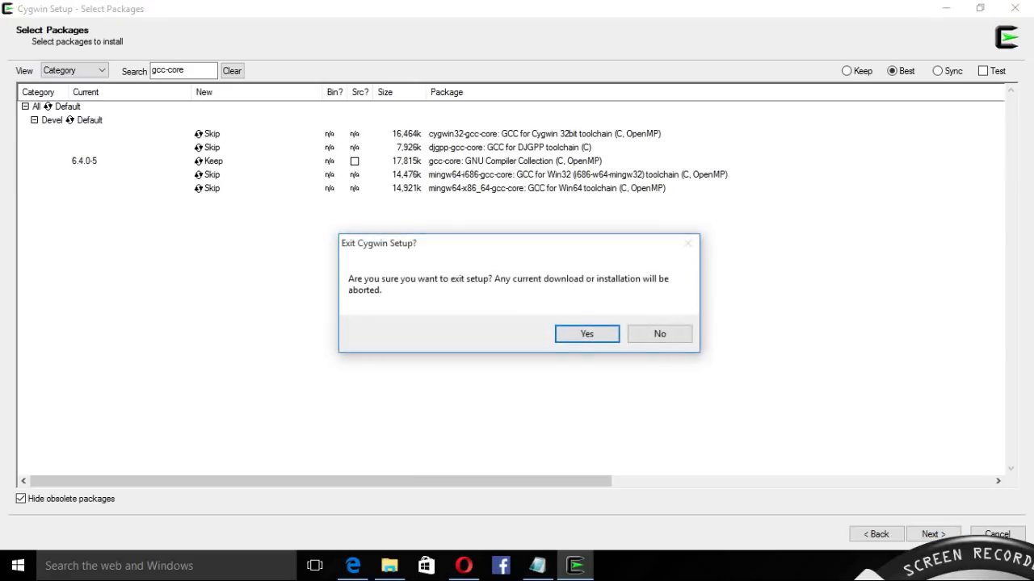
{"action": "key", "text": "Return"}
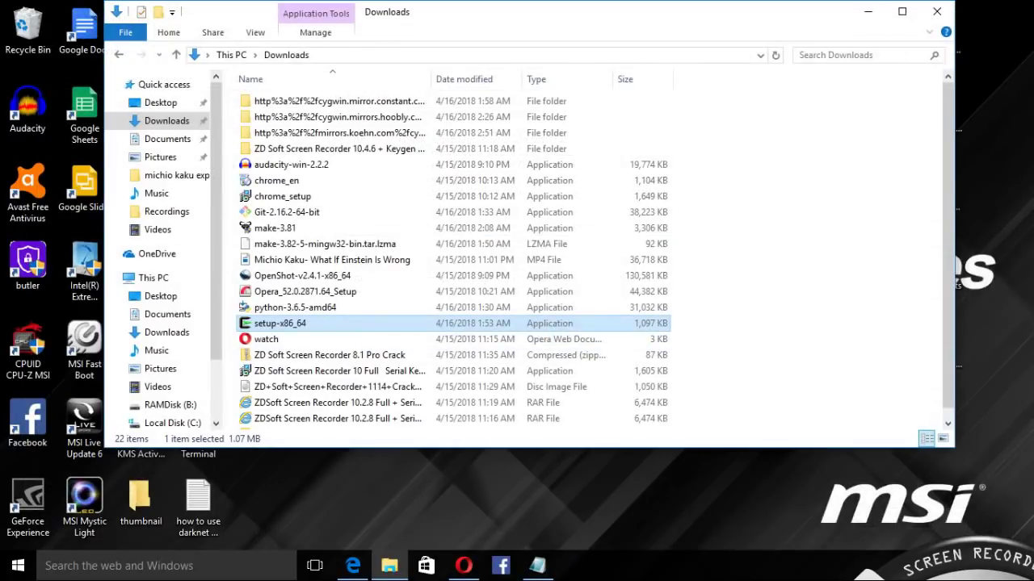
{"action": "left_click", "coordinate": [464, 566]}
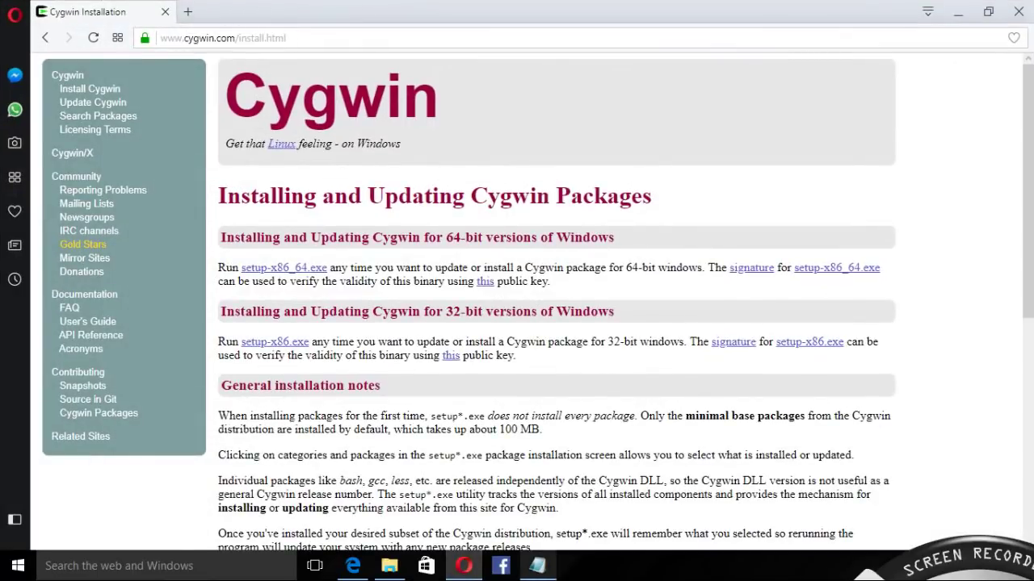
{"action": "left_click", "coordinate": [537, 565]}
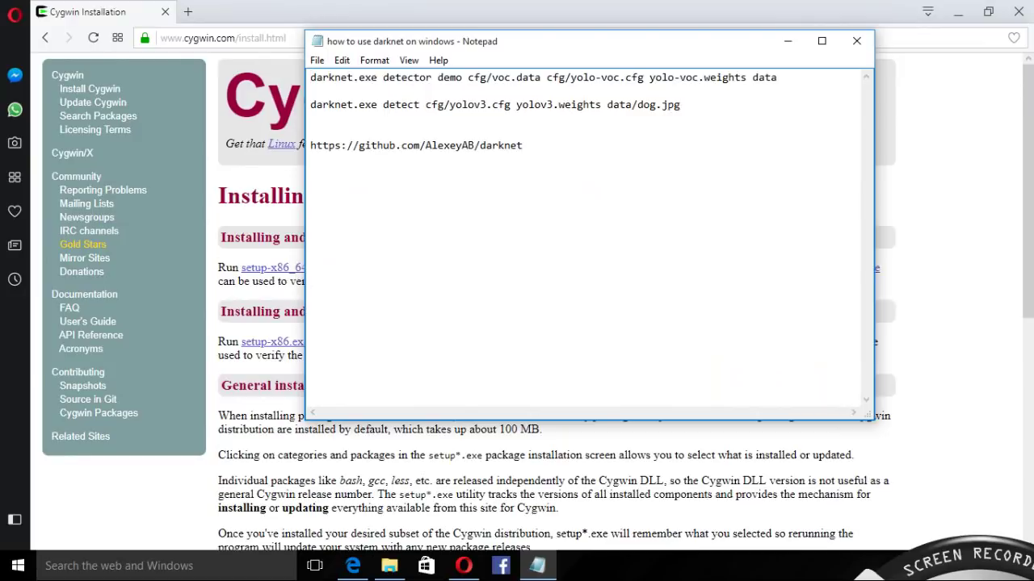
Copy the GitHub address of the darknet repository from the note
{"action": "double_click", "coordinate": [444, 144]}
{"action": "right_click", "coordinate": [443, 145]}
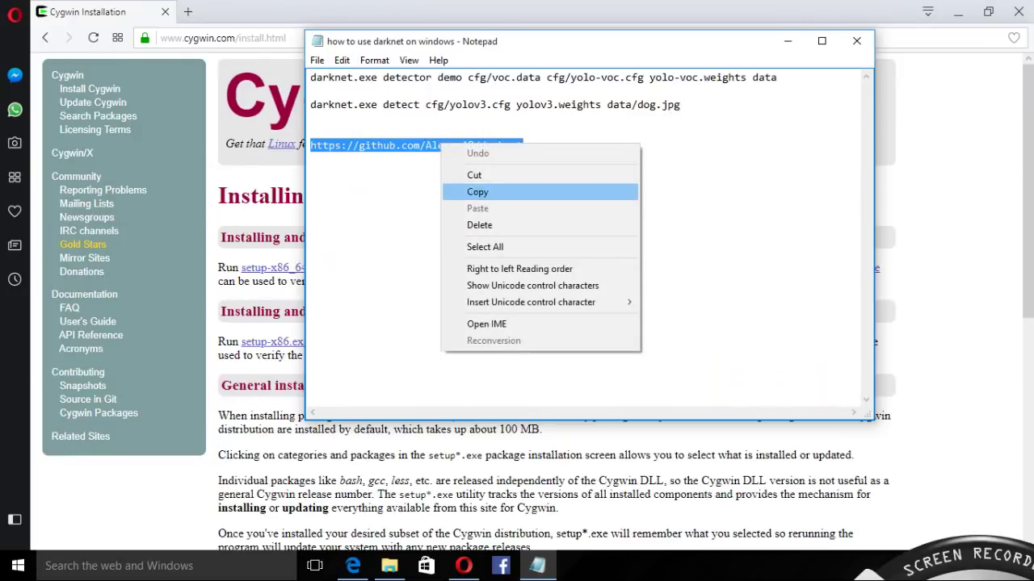
{"action": "left_click", "coordinate": [477, 191]}
{"action": "right_click", "coordinate": [457, 144]}
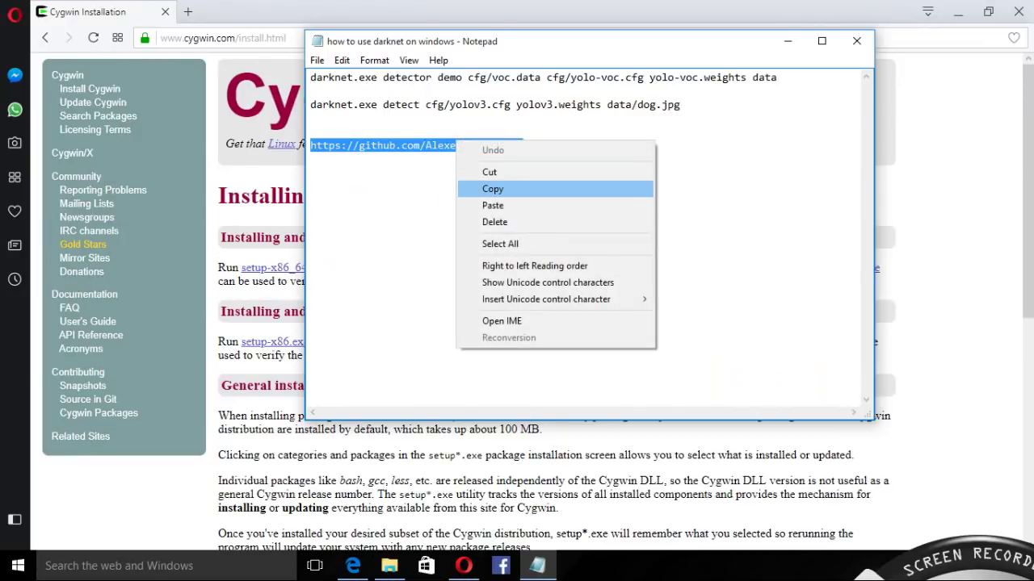
{"action": "left_click", "coordinate": [492, 189]}
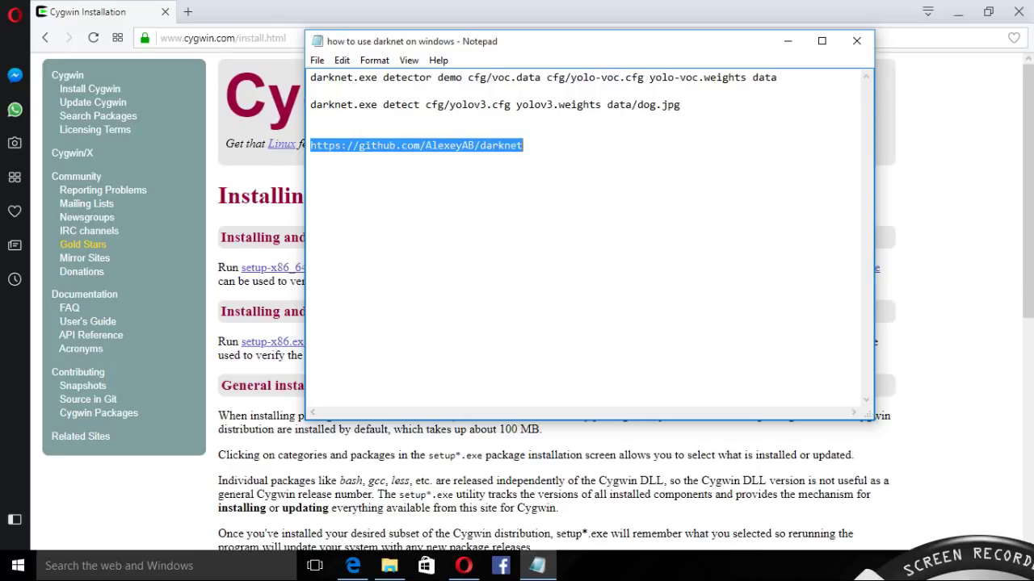
Switch to the Opera browser and open google.com in a new tab
{"action": "left_click", "coordinate": [187, 12]}
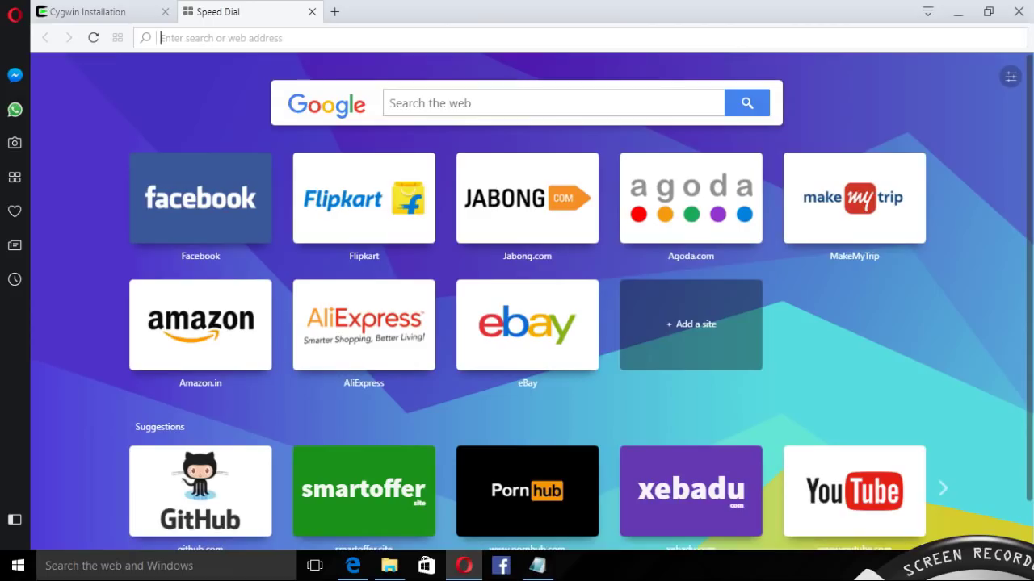
{"action": "type", "text": "google.com"}
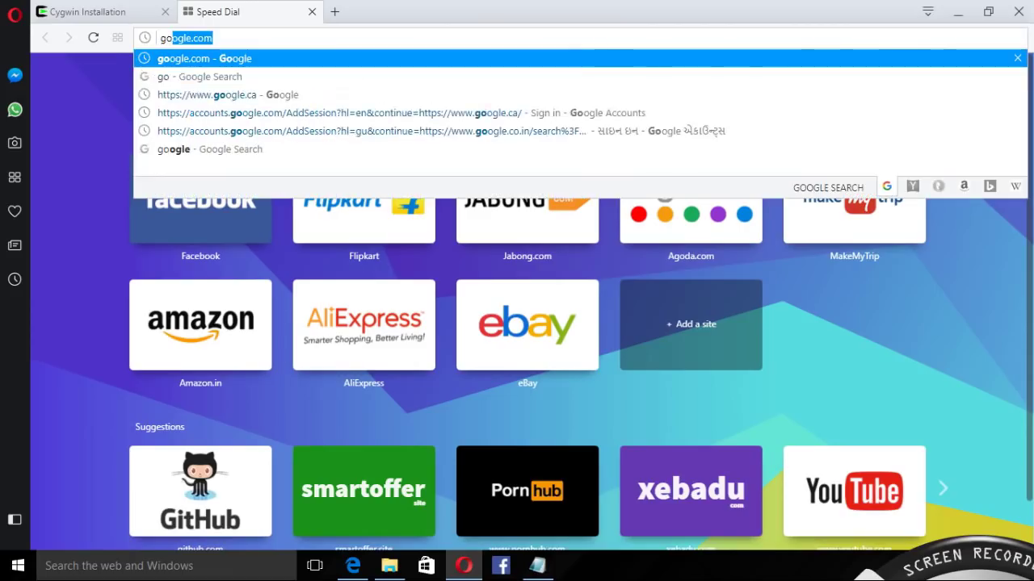
{"action": "key", "text": "Return"}
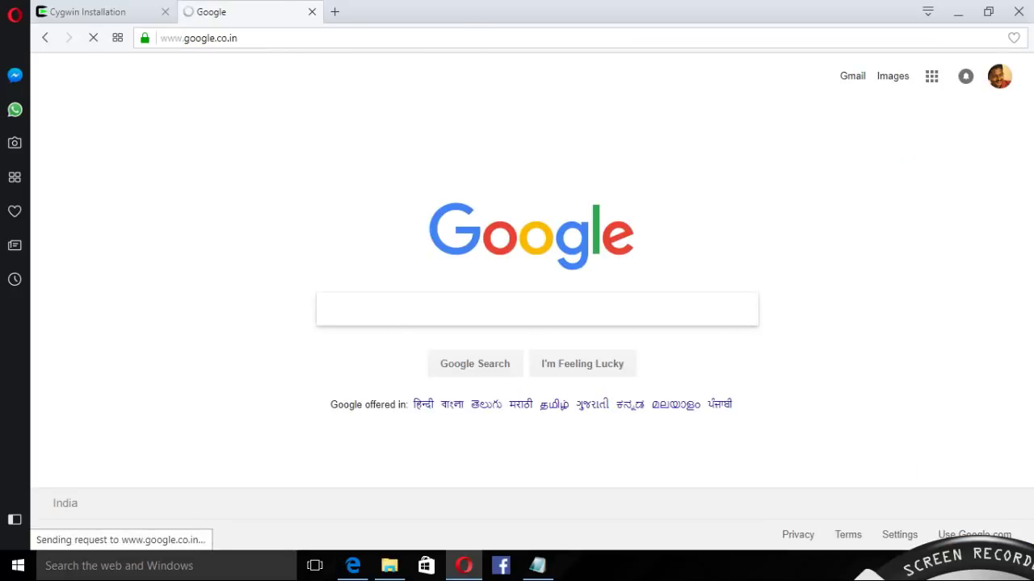
{"action": "left_click", "coordinate": [263, 38]}
{"action": "right_click", "coordinate": [263, 38]}
{"action": "left_click", "coordinate": [298, 167]}
{"action": "right_click", "coordinate": [263, 38]}
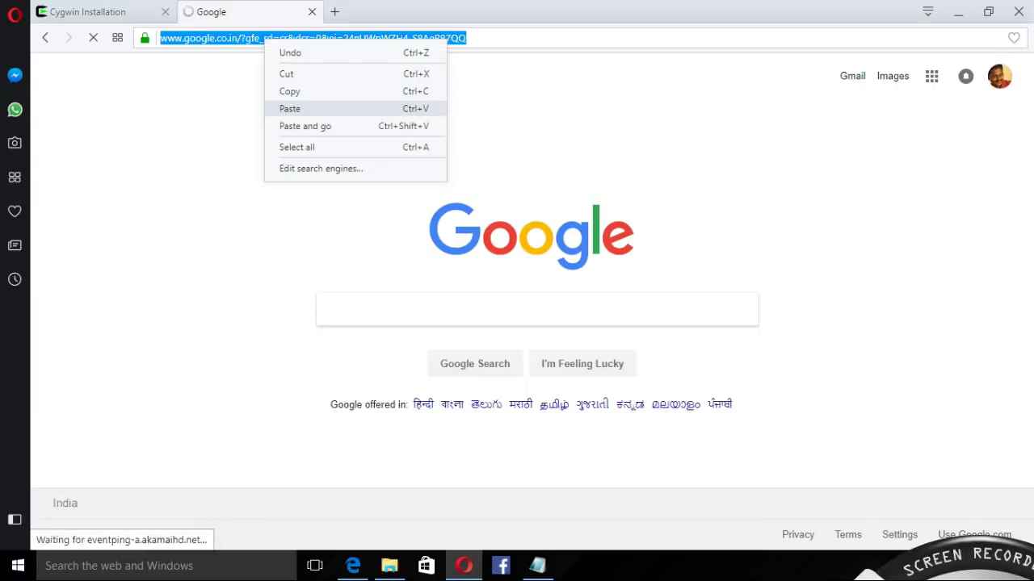
{"action": "left_click", "coordinate": [290, 108]}
{"action": "key", "text": "Return"}
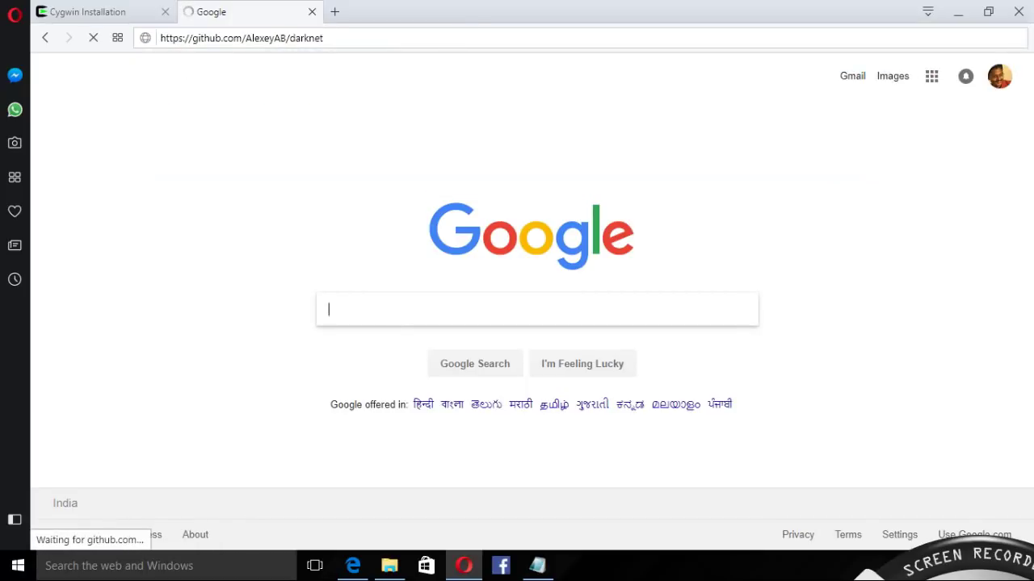
{"action": "scroll", "coordinate": [452, 401], "scroll_direction": "down", "scroll_amount": 8}
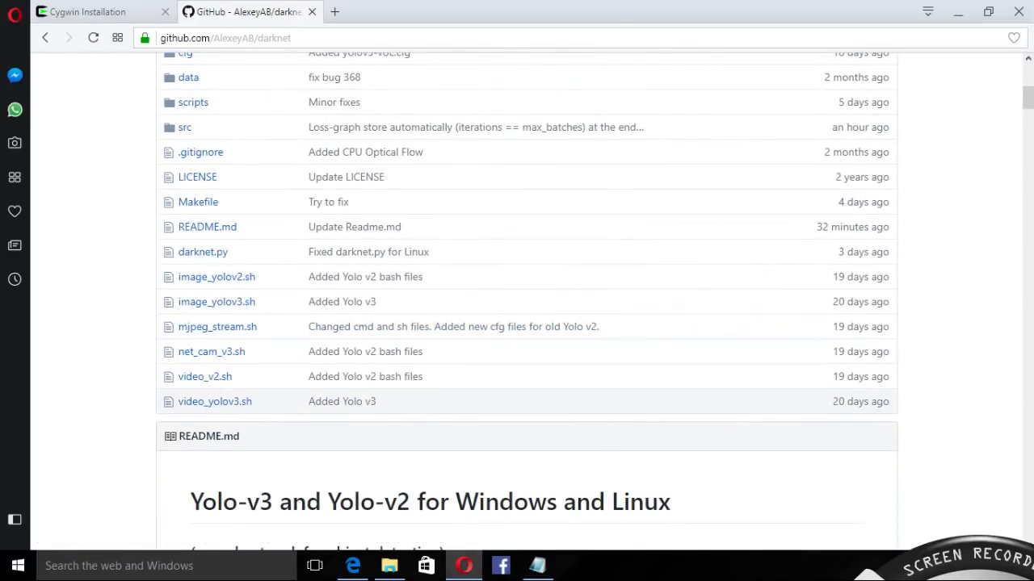
Open the Windows Command Prompt as administrator
{"action": "left_click", "coordinate": [18, 565]}
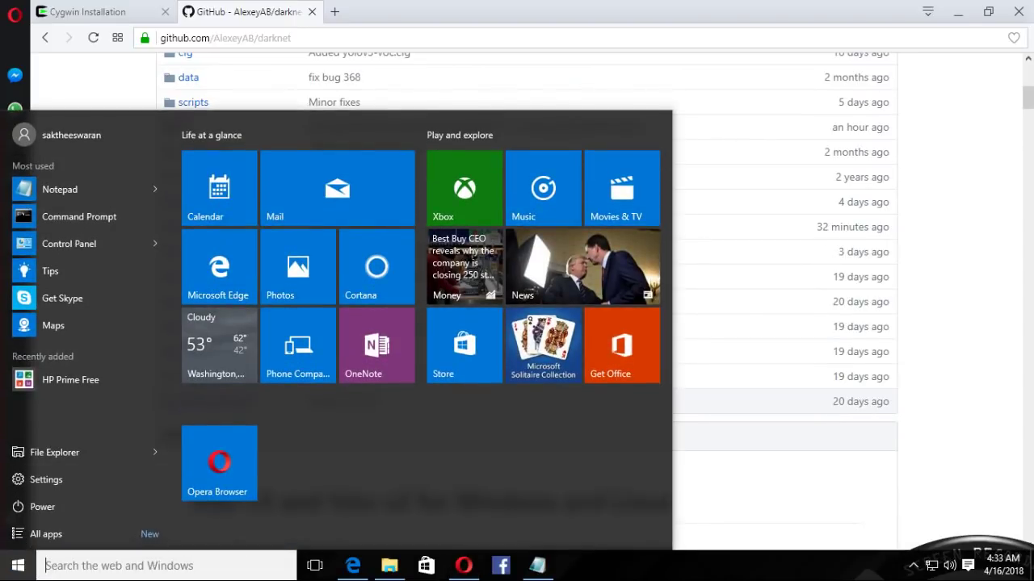
{"action": "right_click", "coordinate": [74, 225]}
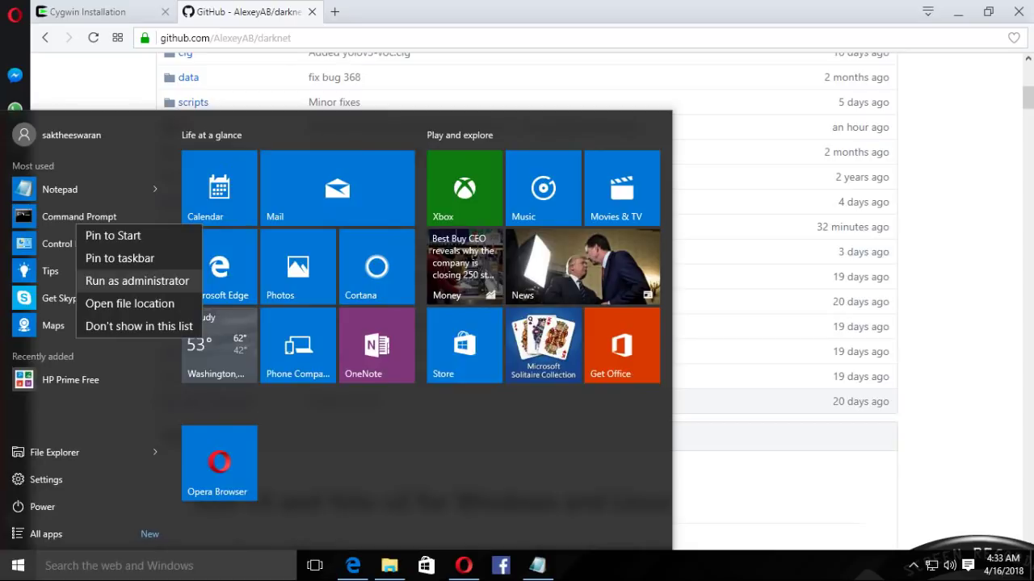
{"action": "left_click", "coordinate": [138, 280]}
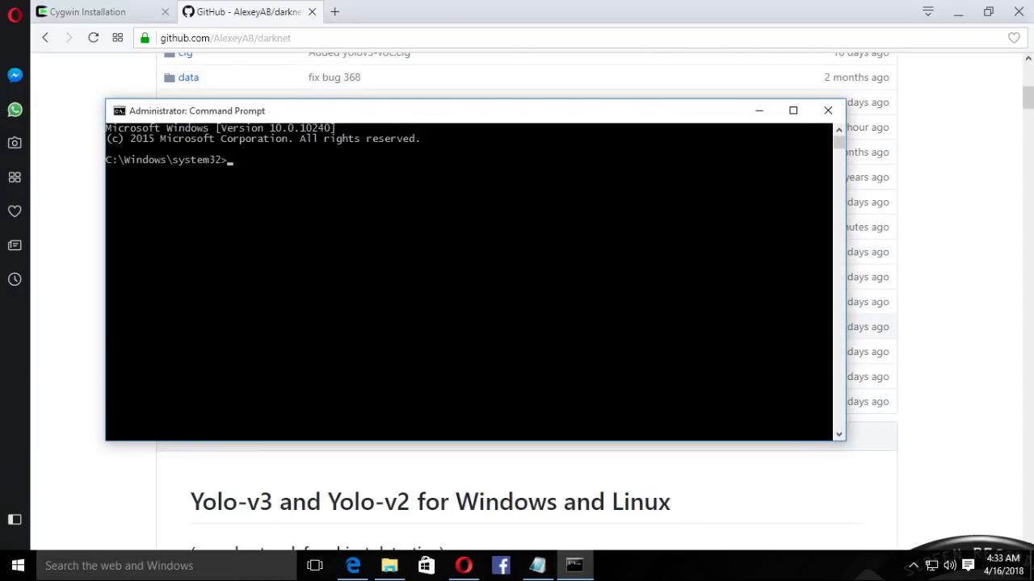
Go up two folder levels from C:\Windows\system32 to the C:\ root with cd.. commands
{"action": "left_click", "coordinate": [406, 171]}
{"action": "type", "text": "cd.."}
{"action": "key", "text": "Return"}
{"action": "type", "text": "cd.."}
{"action": "key", "text": "Return"}
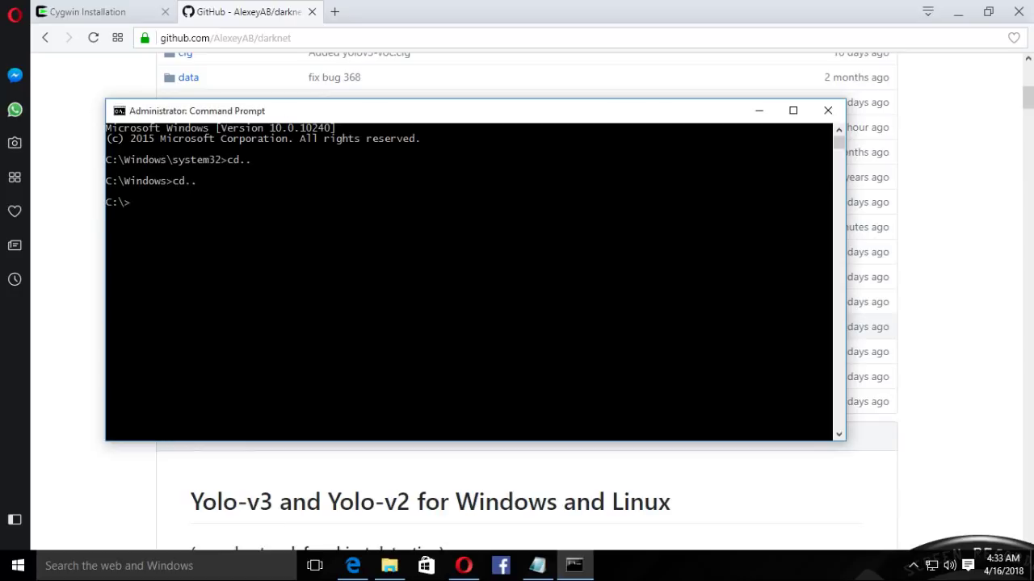
Switch back to the repository page in Opera and copy its HTTPS clone URL
{"action": "left_click", "coordinate": [868, 326]}
{"action": "scroll", "coordinate": [616, 242], "scroll_direction": "up", "scroll_amount": 6}
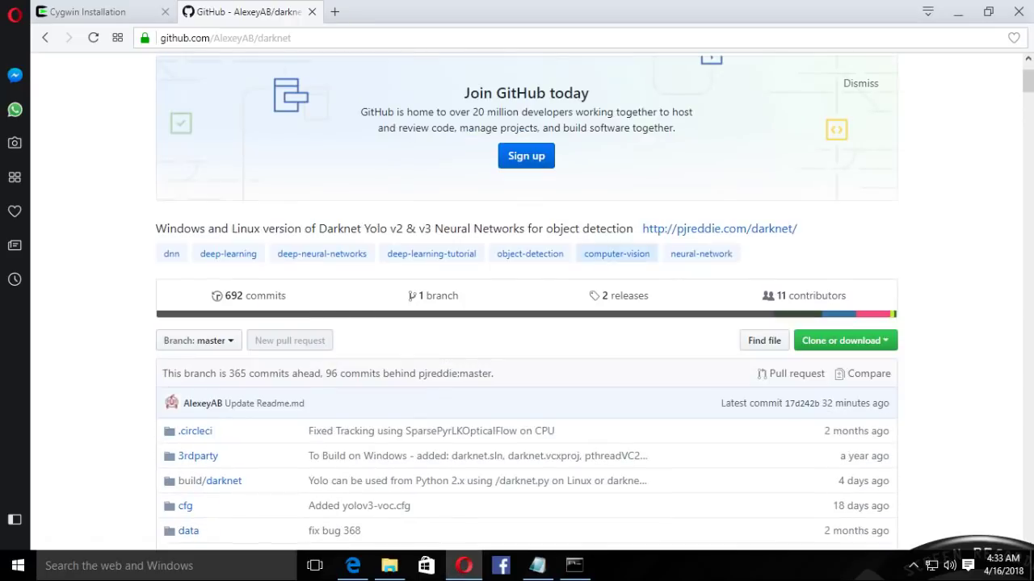
{"action": "left_click", "coordinate": [845, 340]}
{"action": "left_click", "coordinate": [766, 419]}
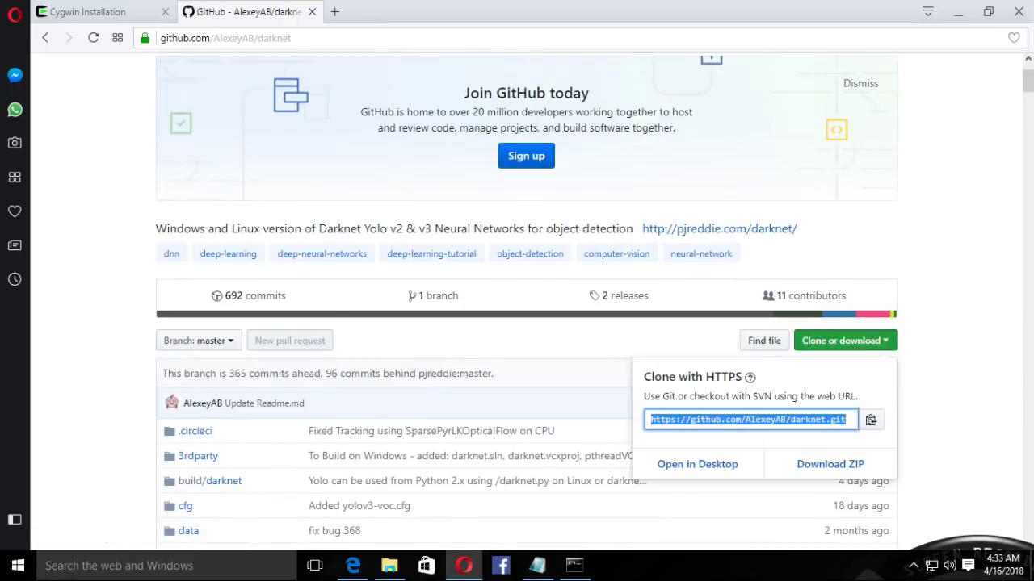
{"action": "right_click", "coordinate": [766, 419]}
{"action": "left_click", "coordinate": [800, 346]}
{"action": "key", "text": "alt+Tab"}
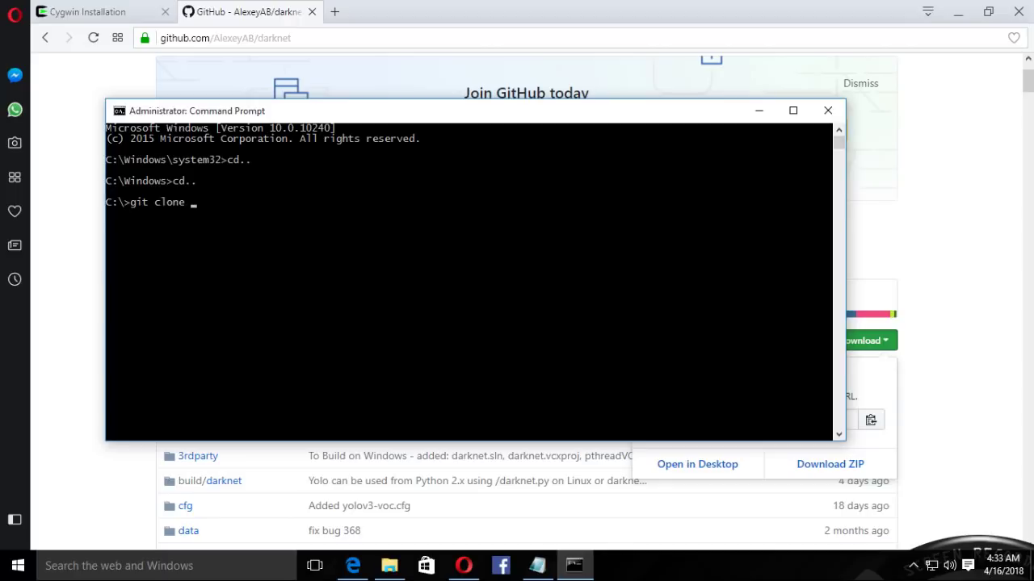
{"action": "left_click", "coordinate": [119, 111]}
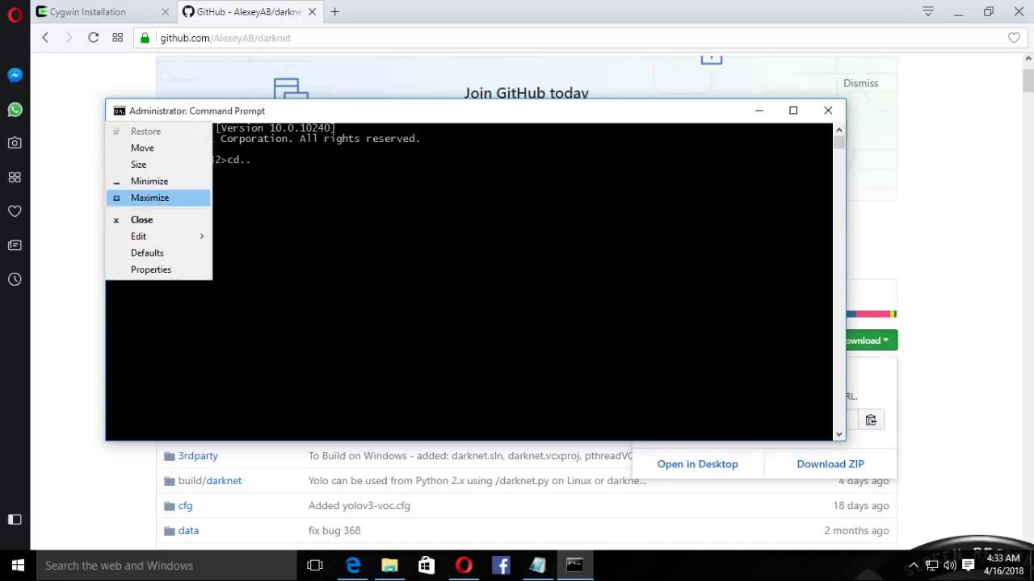
{"action": "mouse_move", "coordinate": [157, 235]}
{"action": "key", "text": "Down"}
{"action": "key", "text": "Down"}
{"action": "key", "text": "Return"}
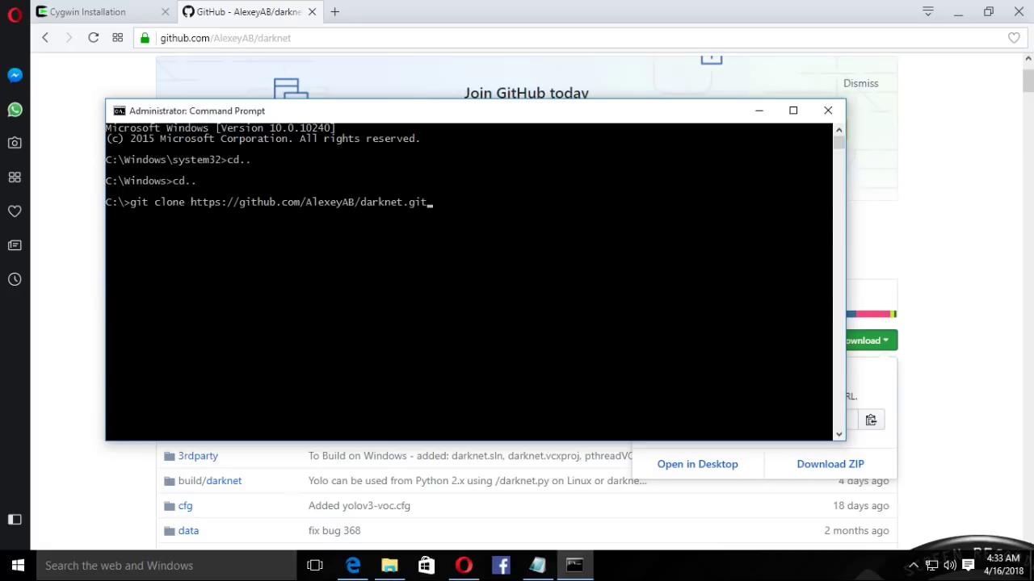
{"action": "key", "text": "Return"}
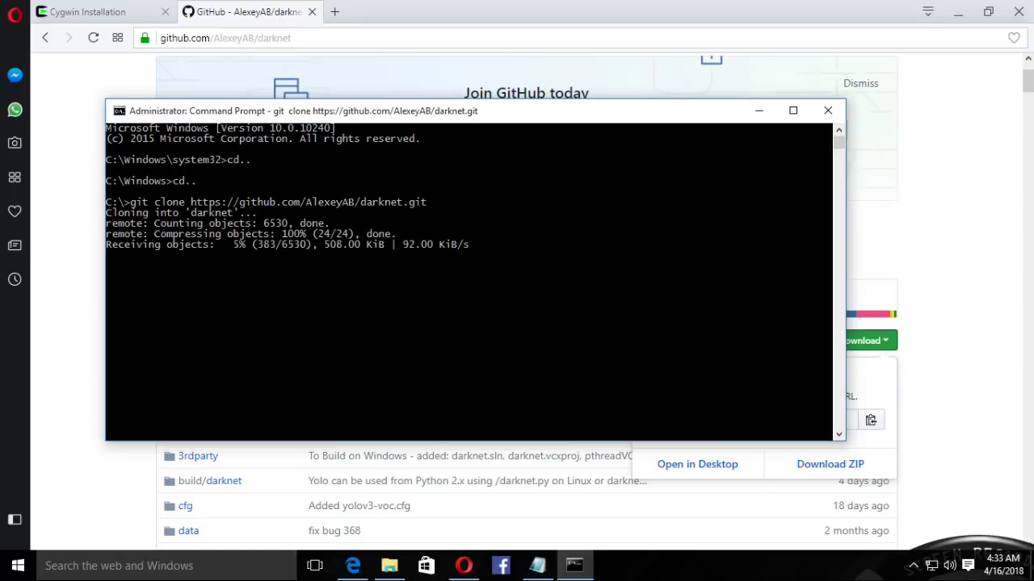
Return to the repository page in Opera and read the README's requirements, pre-trained model links and command-line usage examples
{"action": "left_click", "coordinate": [404, 89]}
{"action": "scroll", "coordinate": [403, 93], "scroll_direction": "down", "scroll_amount": 14}
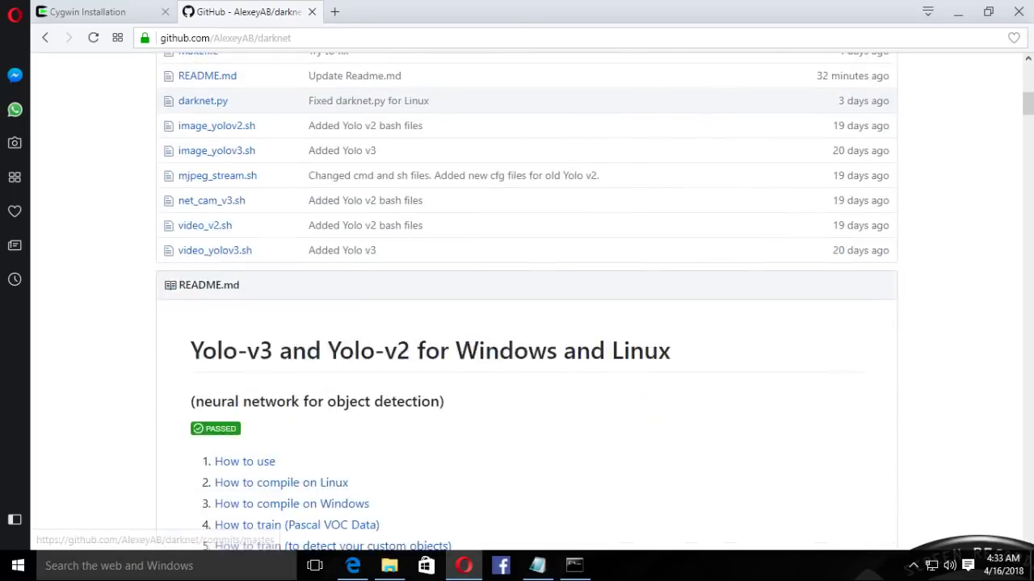
{"action": "scroll", "coordinate": [526, 302], "scroll_direction": "down", "scroll_amount": 15}
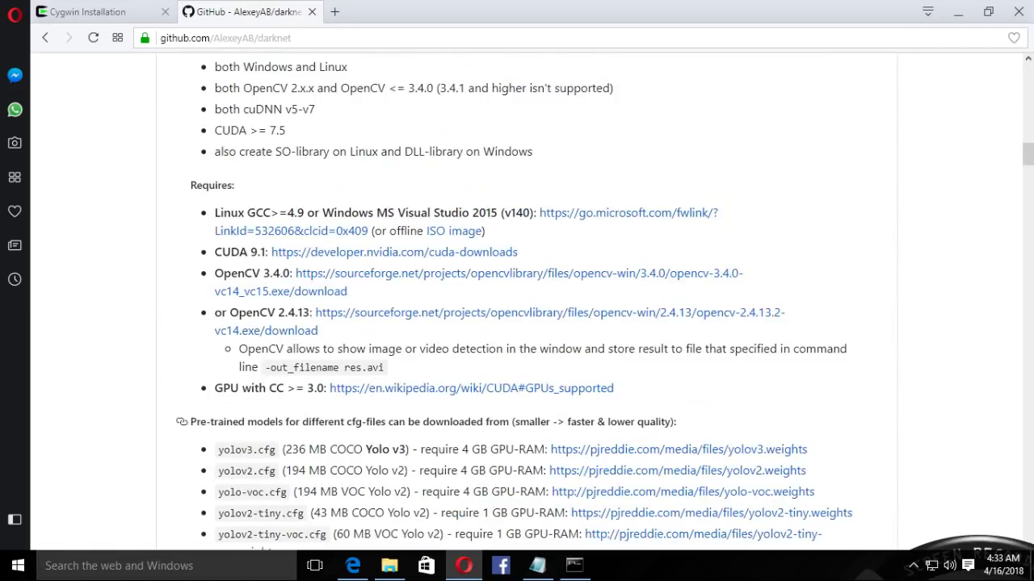
{"action": "scroll", "coordinate": [527, 302], "scroll_direction": "down", "scroll_amount": 5}
{"action": "scroll", "coordinate": [526, 302], "scroll_direction": "up", "scroll_amount": 2}
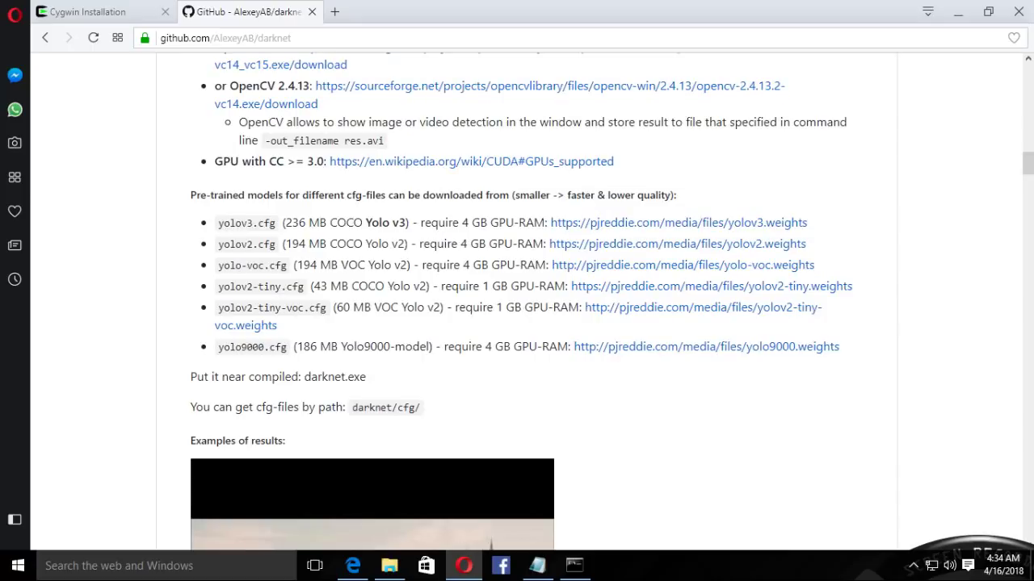
{"action": "scroll", "coordinate": [404, 311], "scroll_direction": "down", "scroll_amount": 2}
{"action": "scroll", "coordinate": [404, 310], "scroll_direction": "up", "scroll_amount": 5}
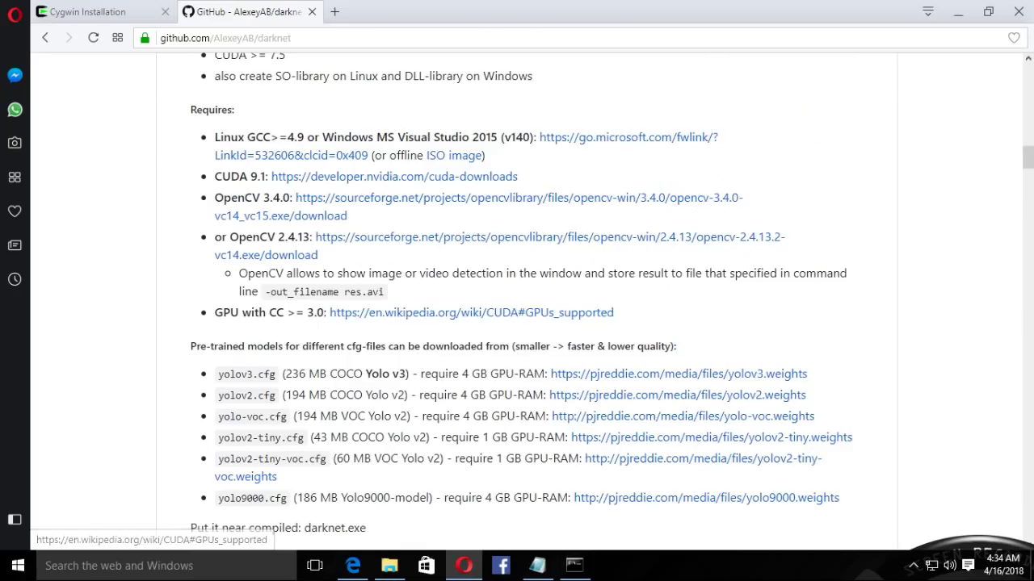
{"action": "scroll", "coordinate": [404, 311], "scroll_direction": "down", "scroll_amount": 6}
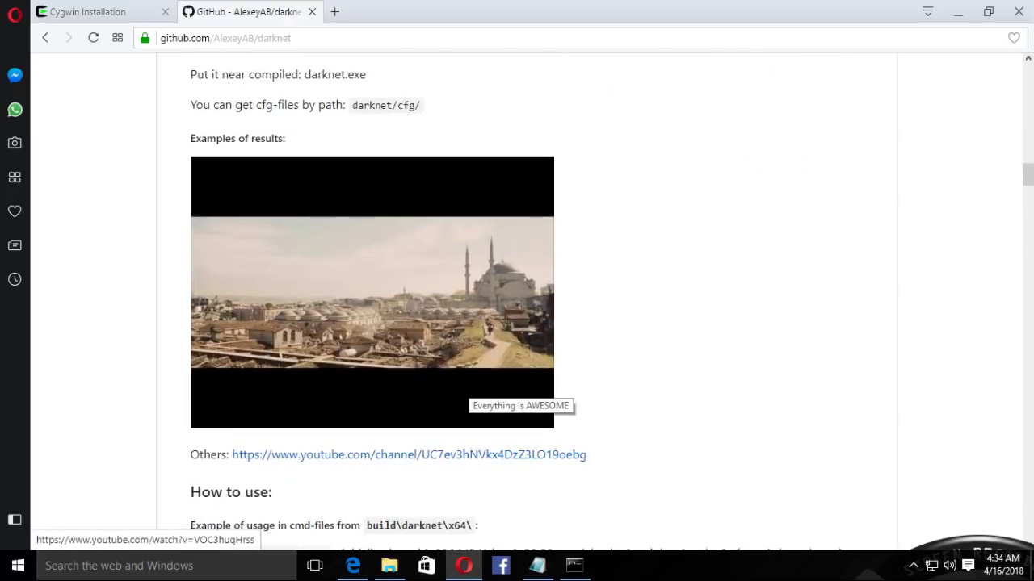
{"action": "scroll", "coordinate": [525, 400], "scroll_direction": "down", "scroll_amount": 3}
{"action": "scroll", "coordinate": [525, 323], "scroll_direction": "down", "scroll_amount": 5}
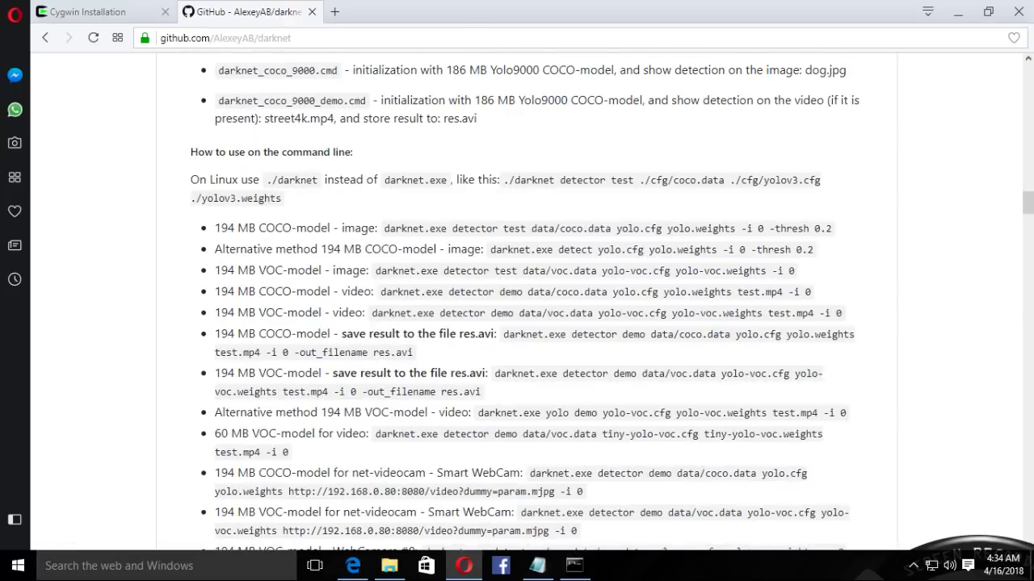
Read the README sections on compiling for Linux and Windows and on training YOLO and tiny-yolo to detect custom objects
{"action": "scroll", "coordinate": [524, 323], "scroll_direction": "down", "scroll_amount": 12}
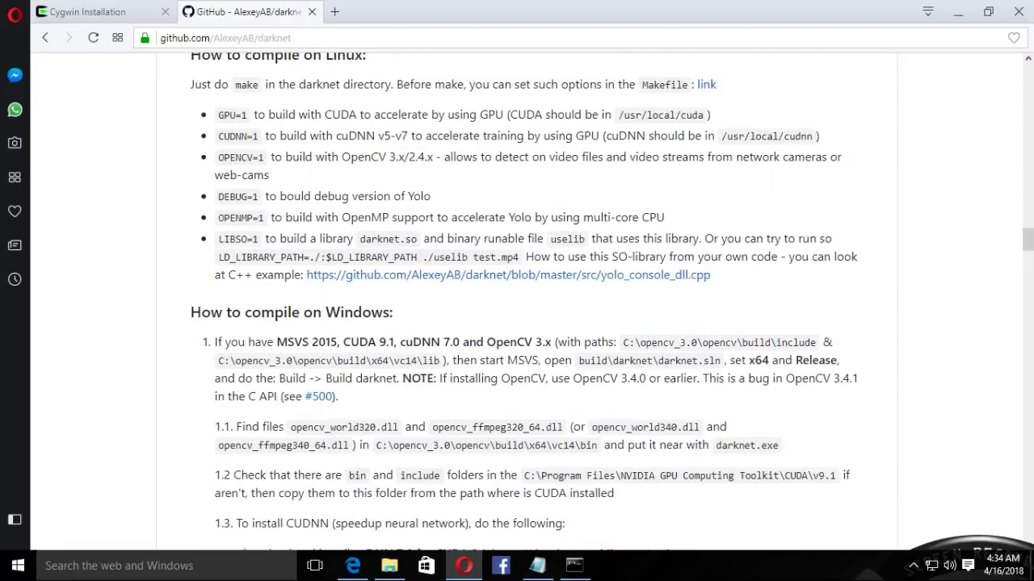
{"action": "scroll", "coordinate": [524, 323], "scroll_direction": "up", "scroll_amount": 5}
{"action": "scroll", "coordinate": [525, 323], "scroll_direction": "down", "scroll_amount": 20}
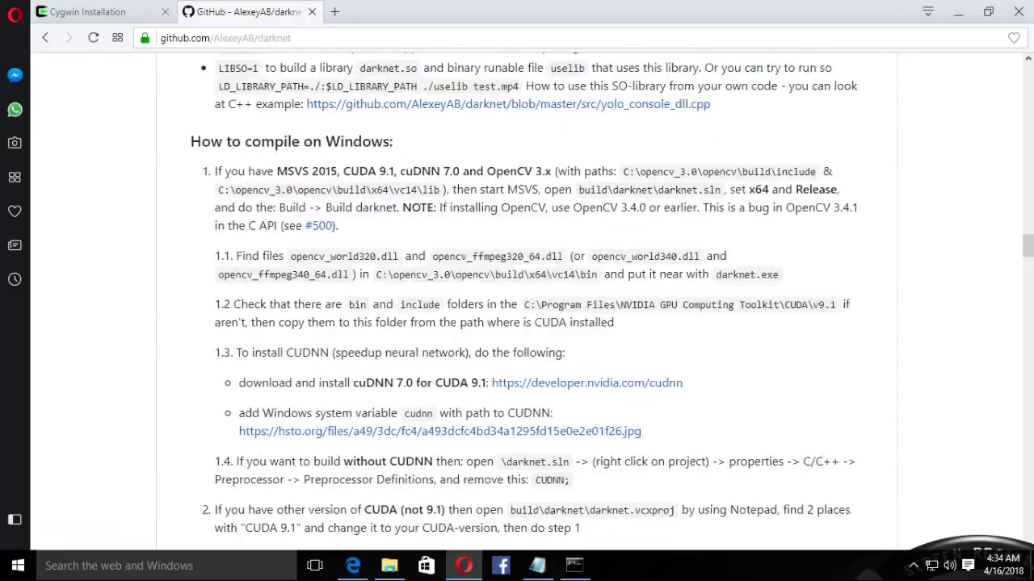
{"action": "scroll", "coordinate": [525, 323], "scroll_direction": "down", "scroll_amount": 10}
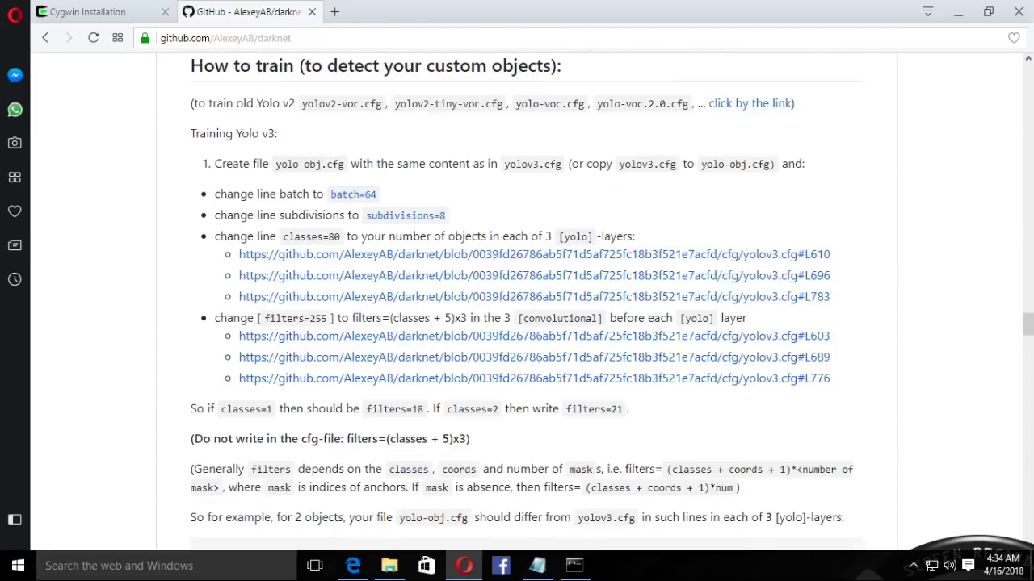
{"action": "scroll", "coordinate": [525, 323], "scroll_direction": "down", "scroll_amount": 15}
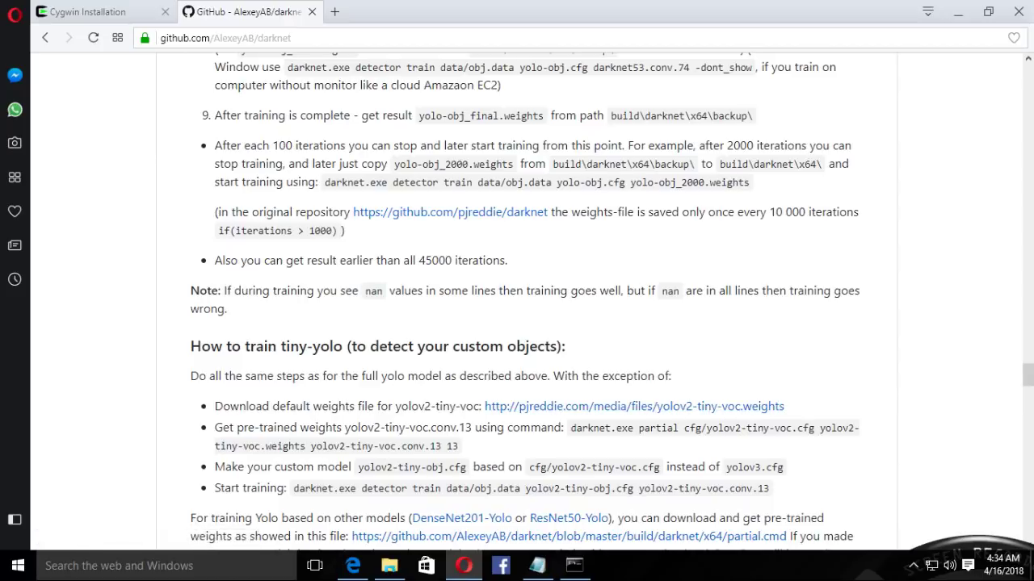
{"action": "right_click", "coordinate": [669, 176]}
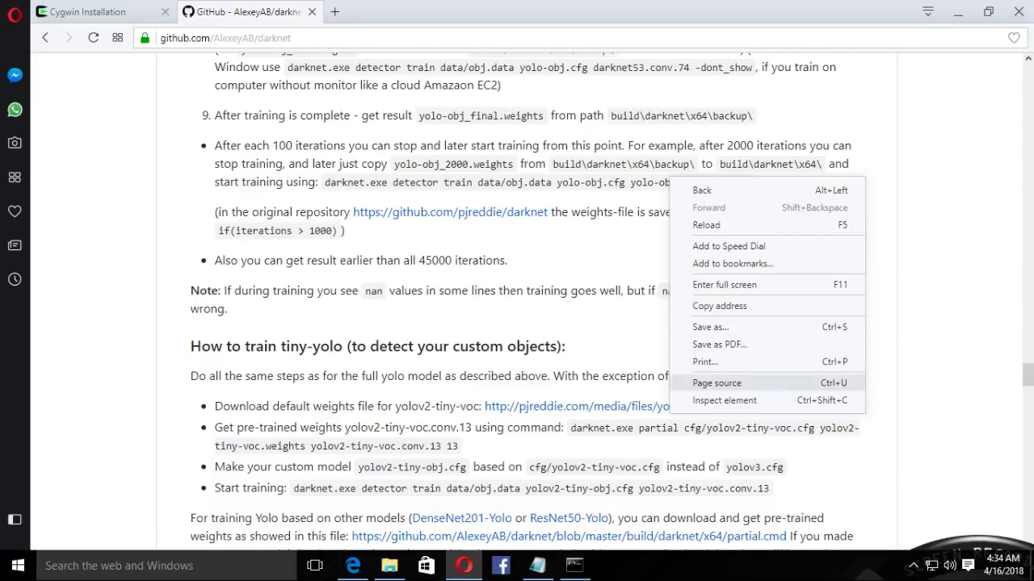
{"action": "right_click", "coordinate": [622, 405]}
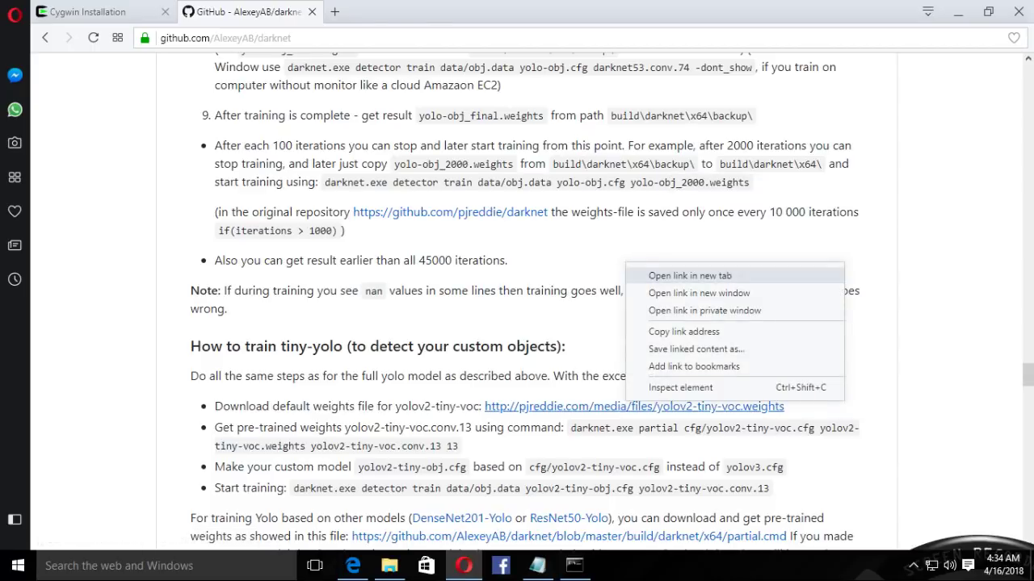
{"action": "left_click", "coordinate": [671, 275]}
{"action": "scroll", "coordinate": [525, 323], "scroll_direction": "down", "scroll_amount": 5}
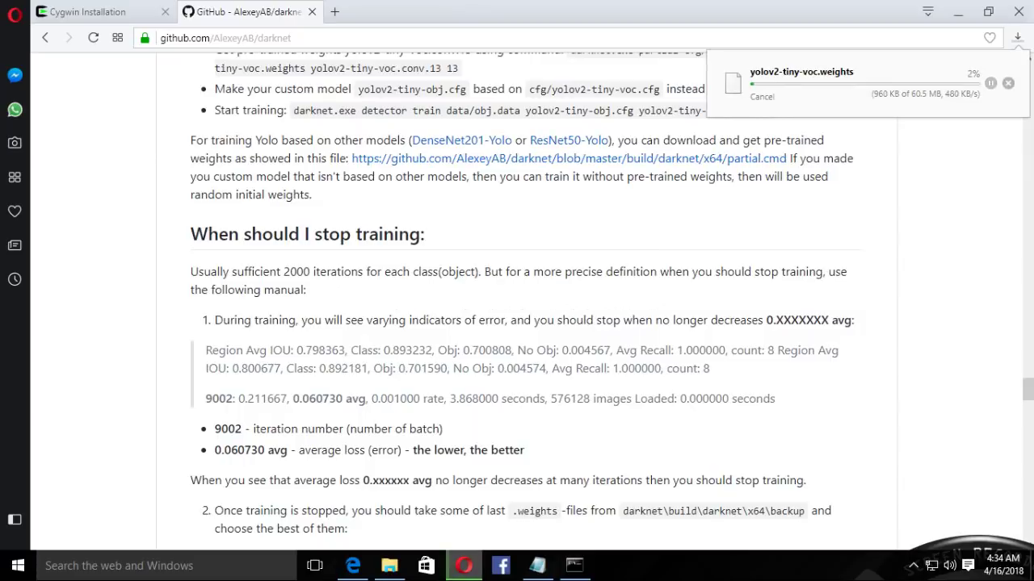
{"action": "left_click", "coordinate": [1008, 83]}
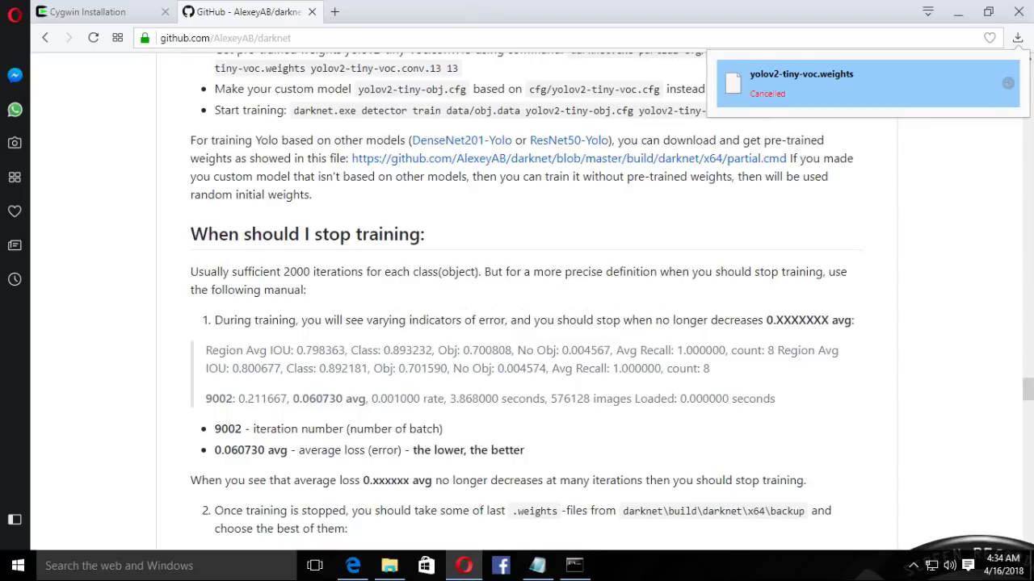
Open Google in a new browser tab and search for yolo darknet
{"action": "scroll", "coordinate": [517, 298], "scroll_direction": "down", "scroll_amount": 10}
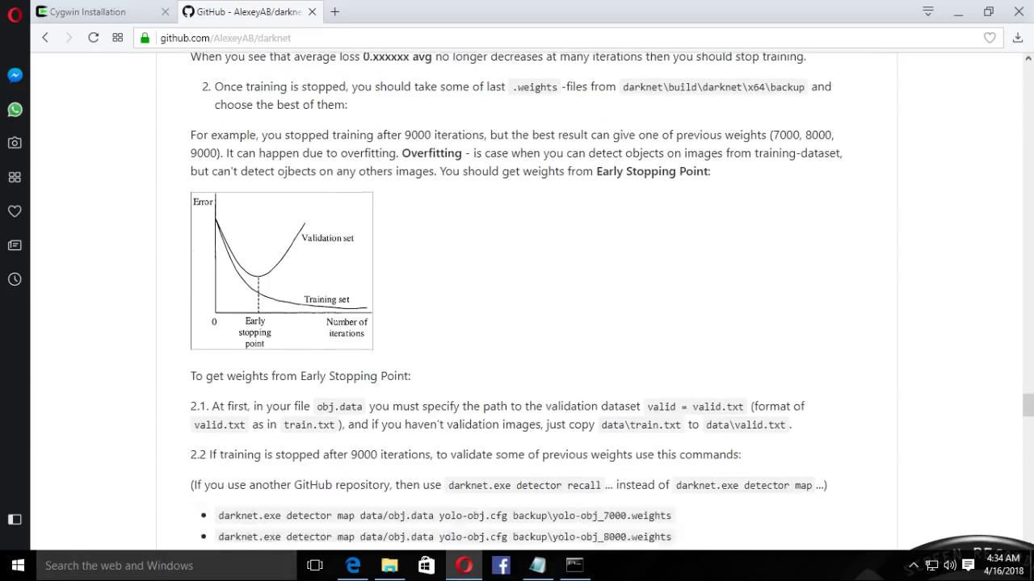
{"action": "scroll", "coordinate": [517, 299], "scroll_direction": "up", "scroll_amount": 1}
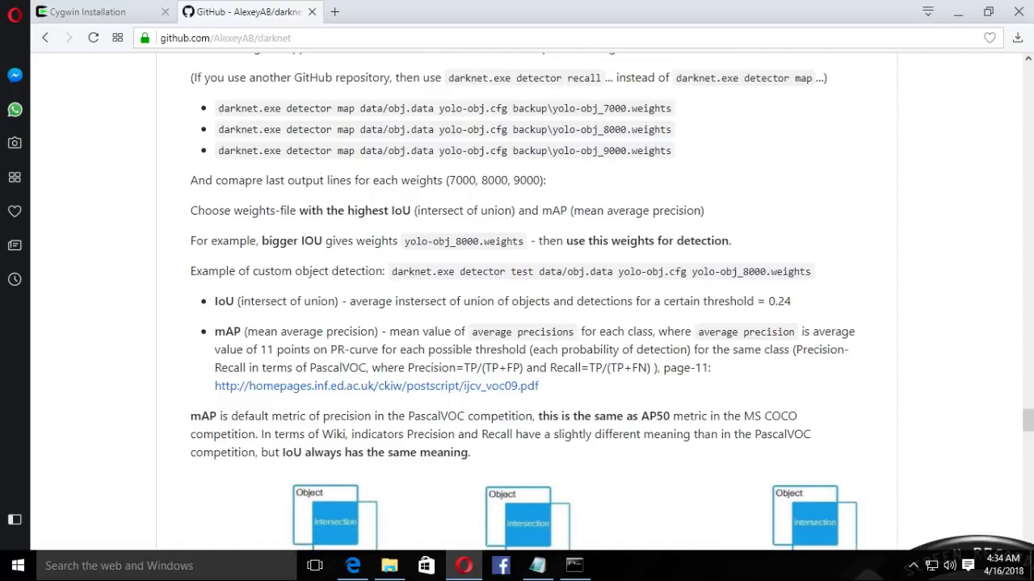
{"action": "left_click", "coordinate": [334, 12]}
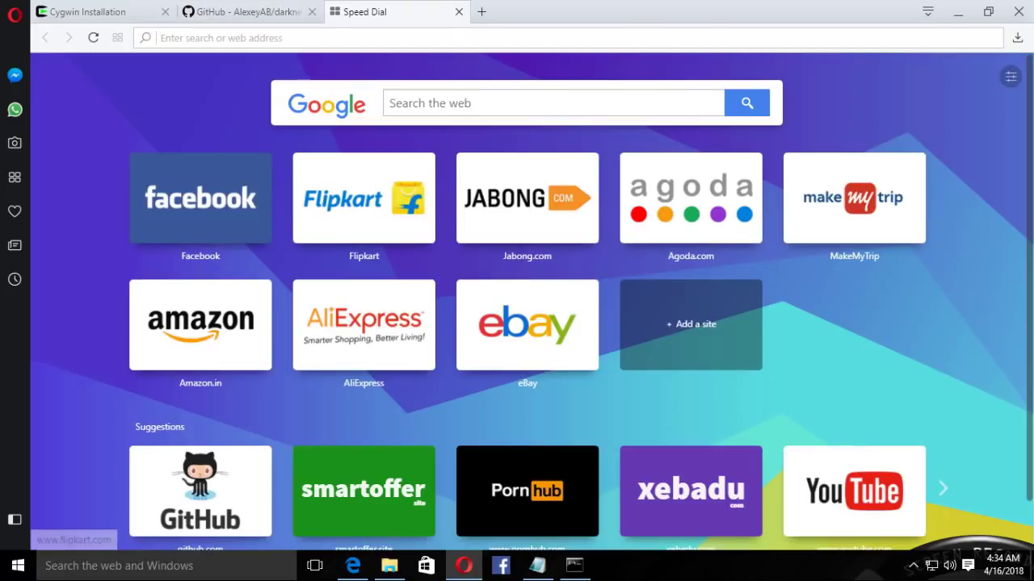
{"action": "type", "text": "google"}
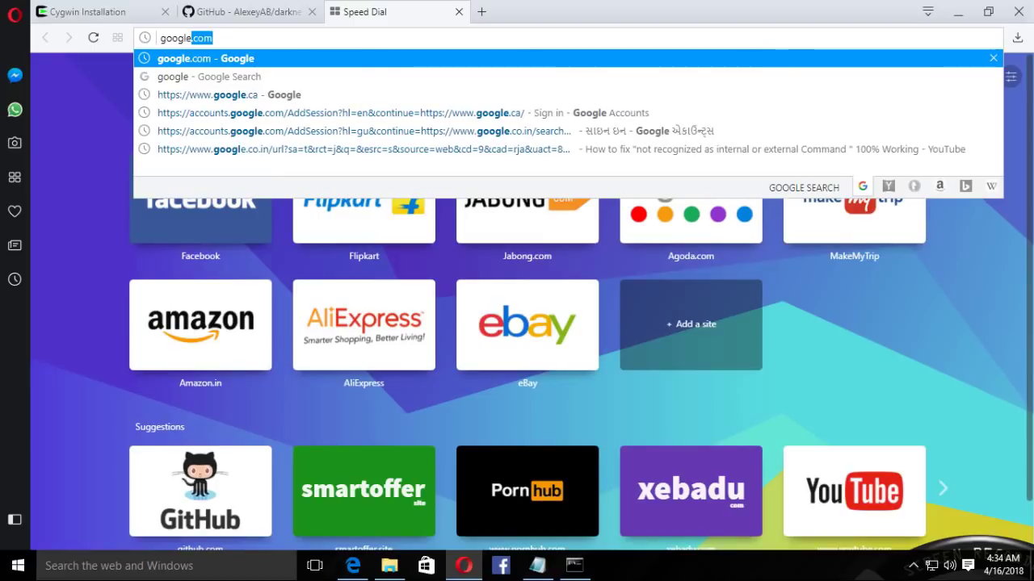
{"action": "key", "text": "Return"}
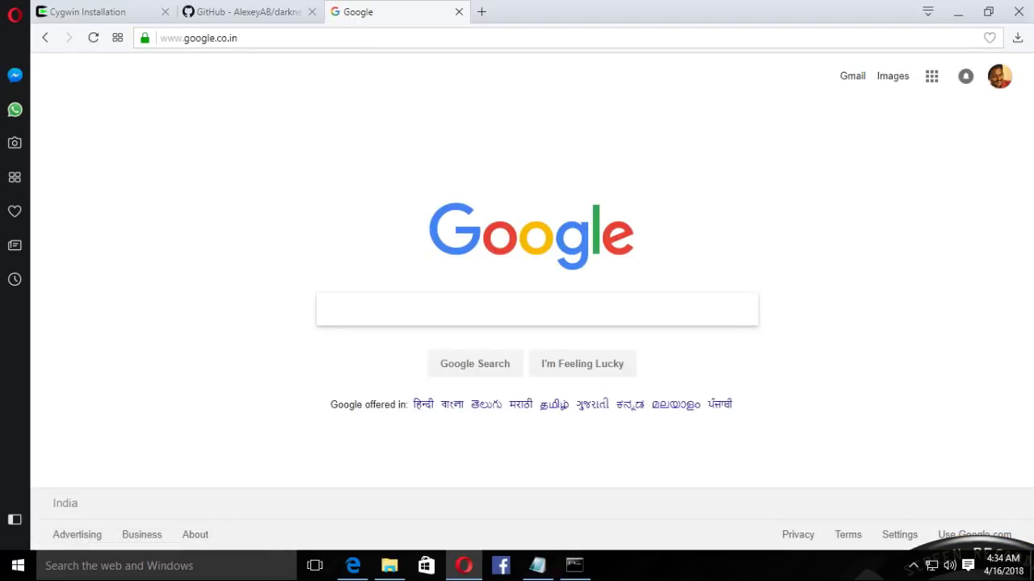
{"action": "left_click", "coordinate": [329, 309]}
{"action": "type", "text": "yolo dar"}
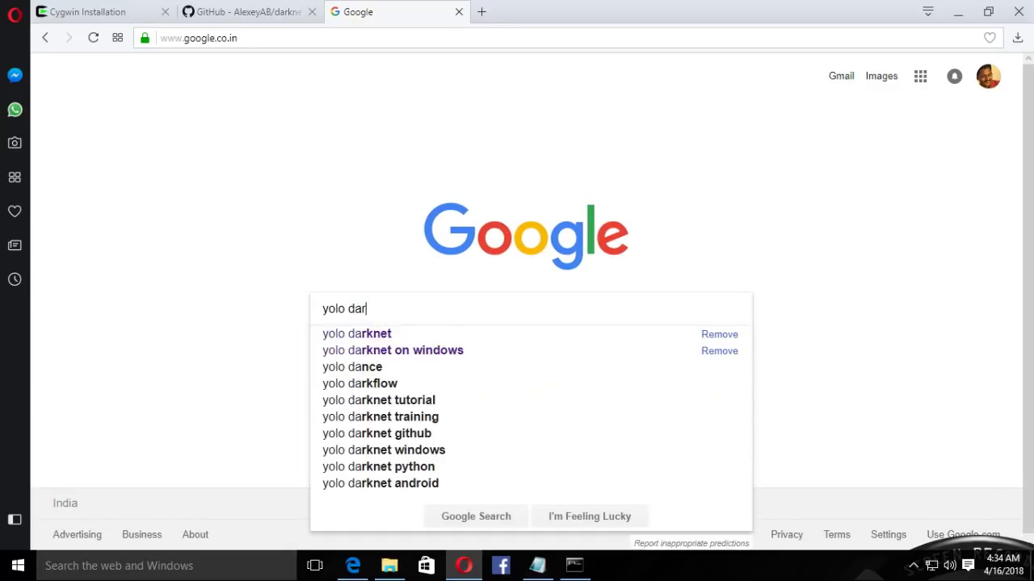
{"action": "type", "text": "knet"}
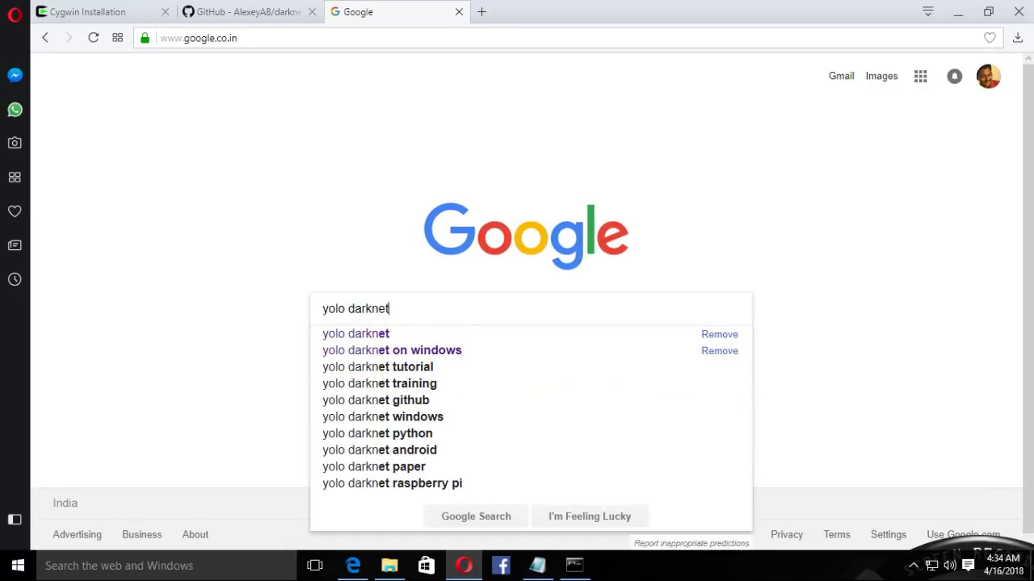
{"action": "key", "text": "Return"}
Return to the AlexeyAB/darknet repository page and review its file list, YOLOv3 comparison chart and requirements
{"action": "left_click", "coordinate": [246, 11]}
{"action": "scroll", "coordinate": [530, 302], "scroll_direction": "up", "scroll_amount": 20}
{"action": "scroll", "coordinate": [524, 323], "scroll_direction": "up", "scroll_amount": 20}
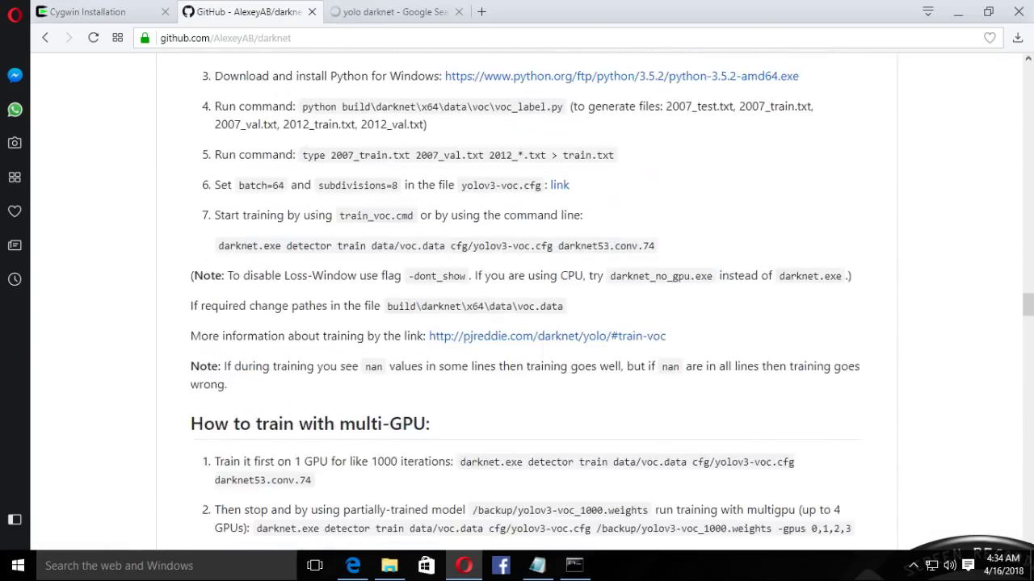
{"action": "scroll", "coordinate": [525, 323], "scroll_direction": "up", "scroll_amount": 20}
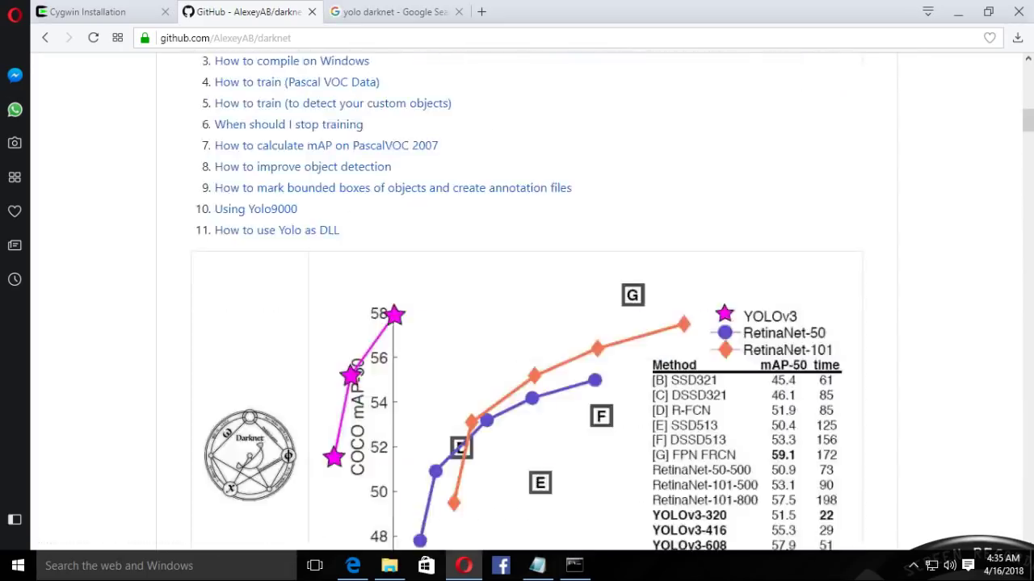
{"action": "scroll", "coordinate": [476, 353], "scroll_direction": "down", "scroll_amount": 4}
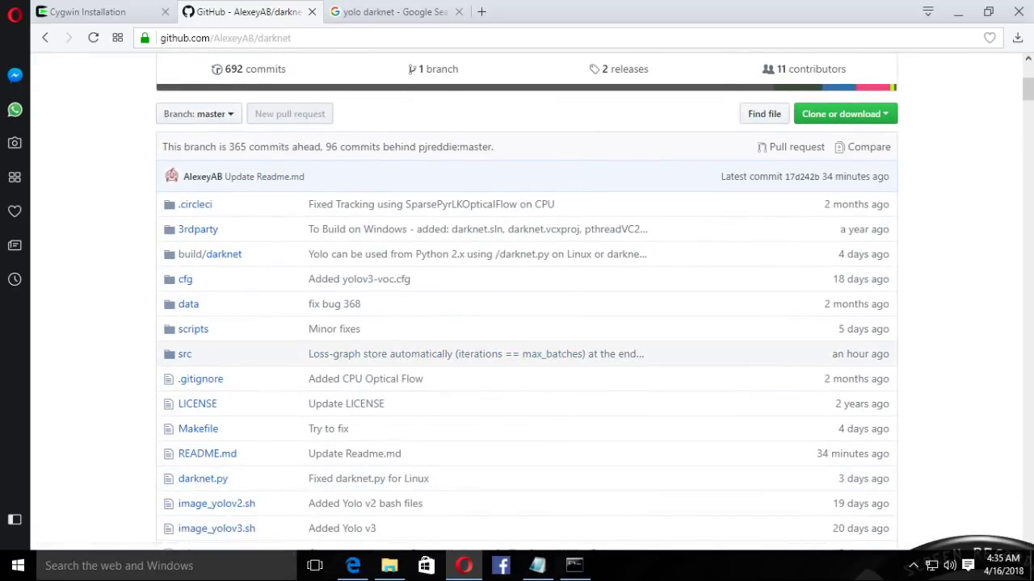
{"action": "scroll", "coordinate": [476, 354], "scroll_direction": "down", "scroll_amount": 15}
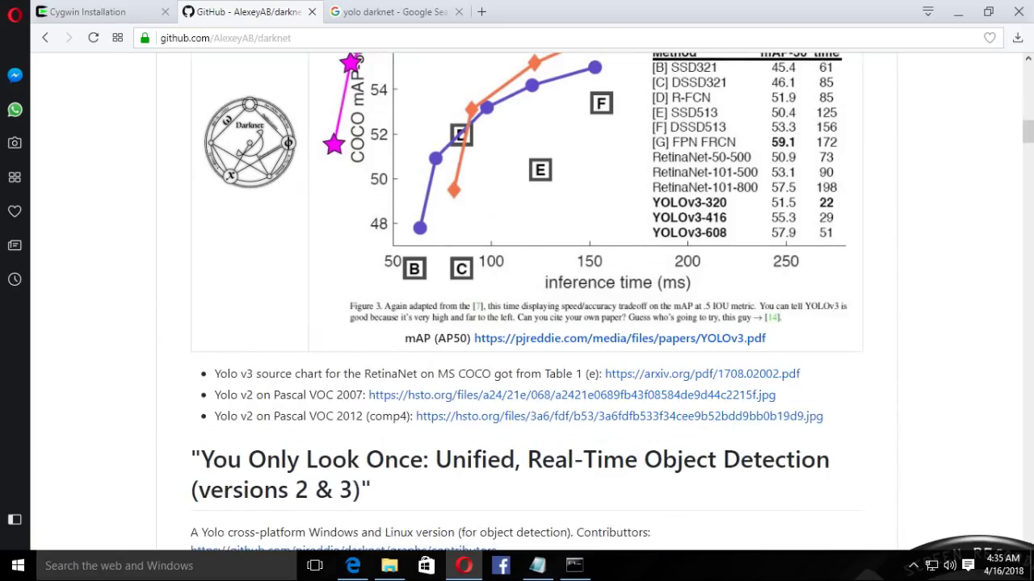
{"action": "scroll", "coordinate": [525, 323], "scroll_direction": "down", "scroll_amount": 5}
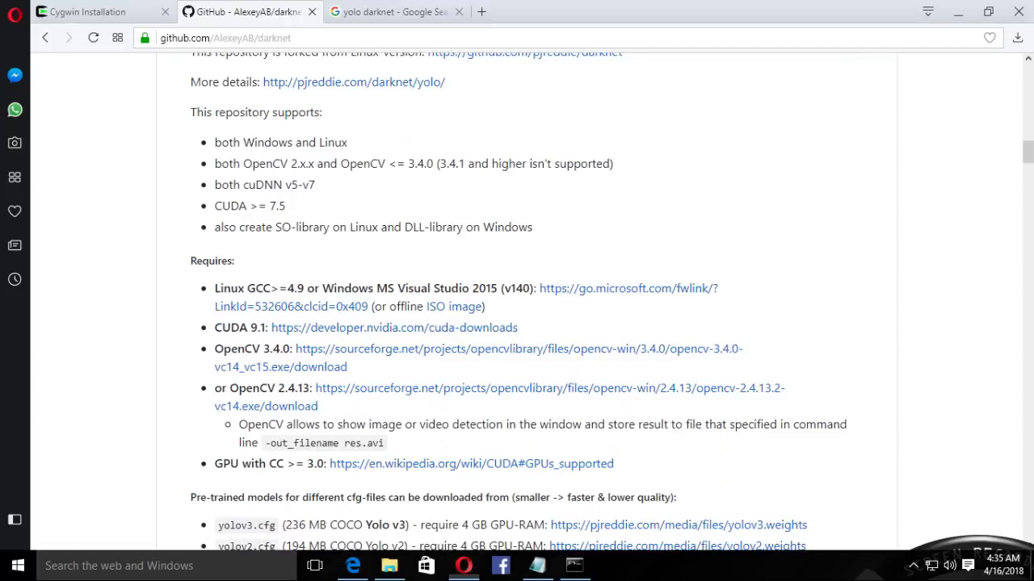
Open the pjreddie.com/darknet/yolo page from the yolo darknet search results
{"action": "left_click", "coordinate": [388, 11]}
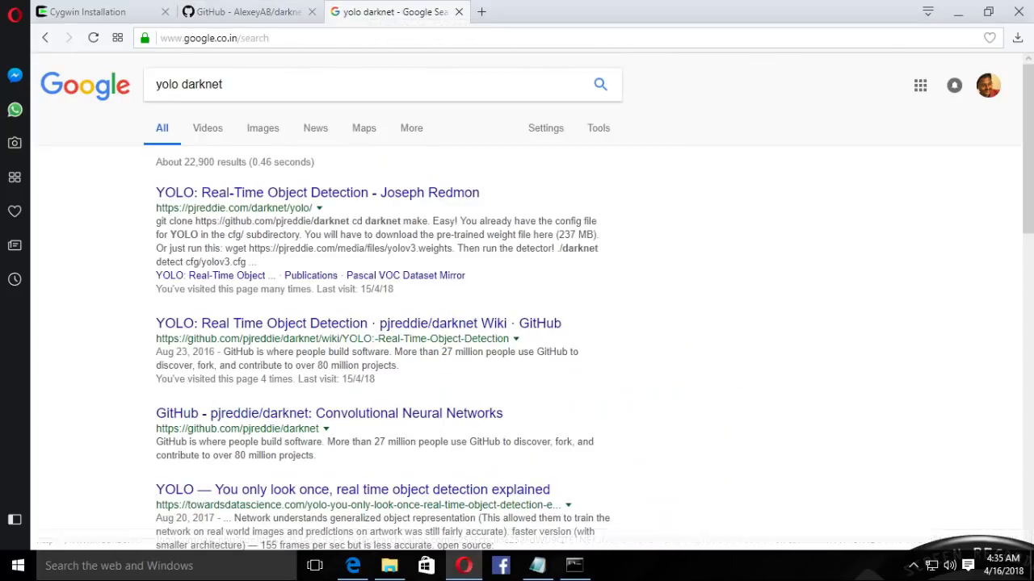
{"action": "left_click", "coordinate": [317, 193]}
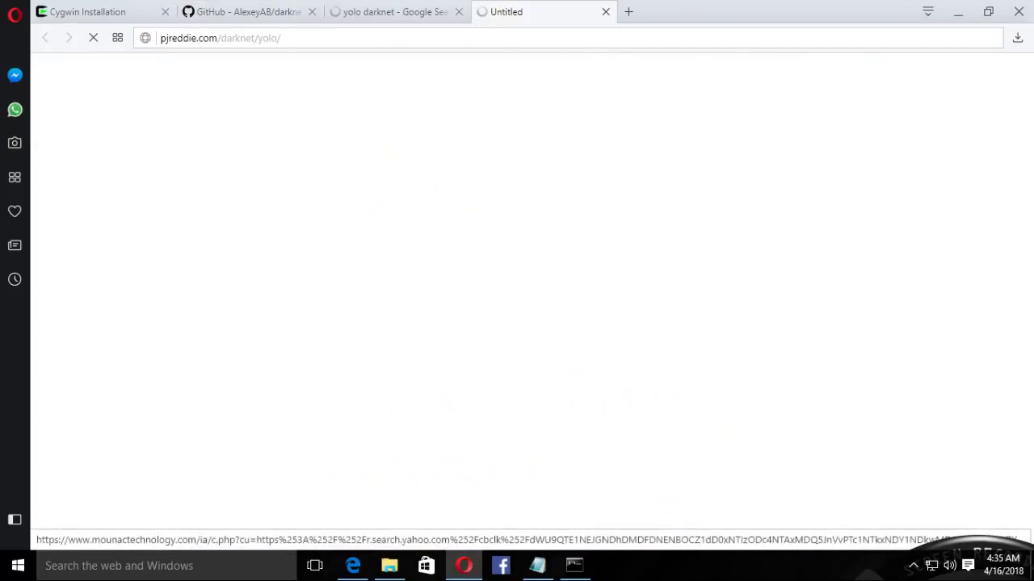
Switch to the Command Prompt and change into the cloned repository folder with cd darknet
{"action": "left_click", "coordinate": [574, 565]}
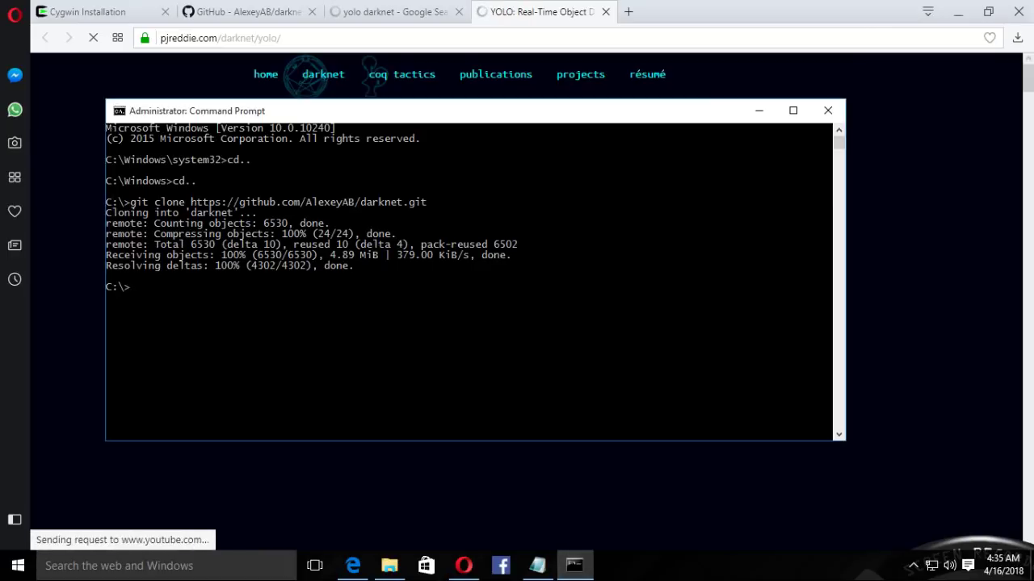
{"action": "type", "text": "c"}
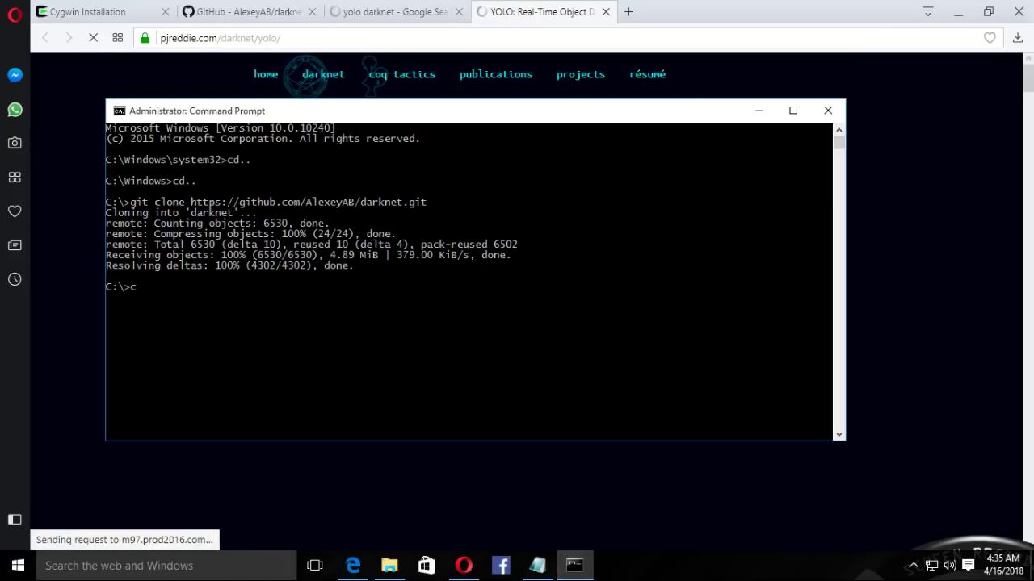
{"action": "type", "text": "d dar"}
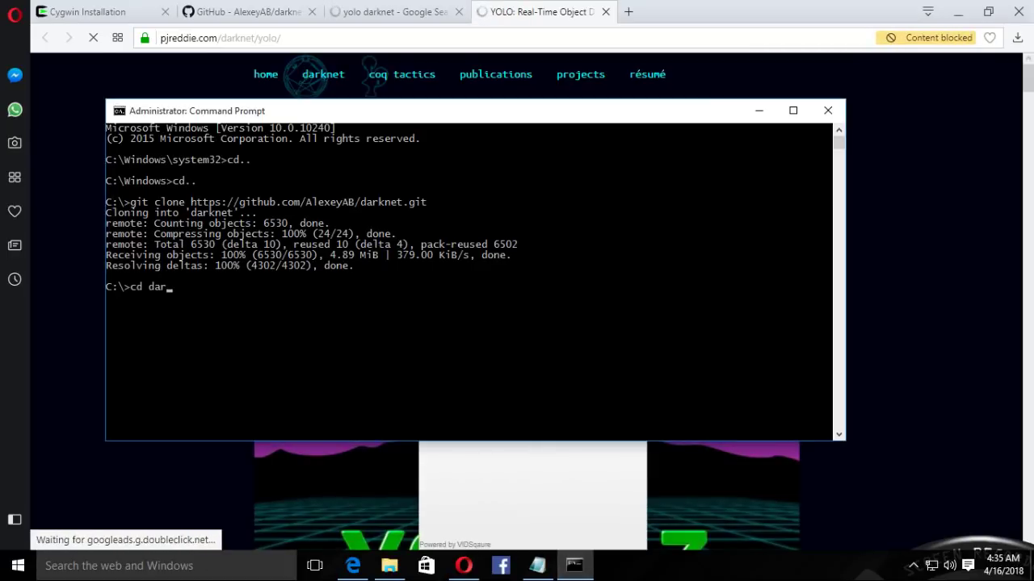
{"action": "type", "text": "knet"}
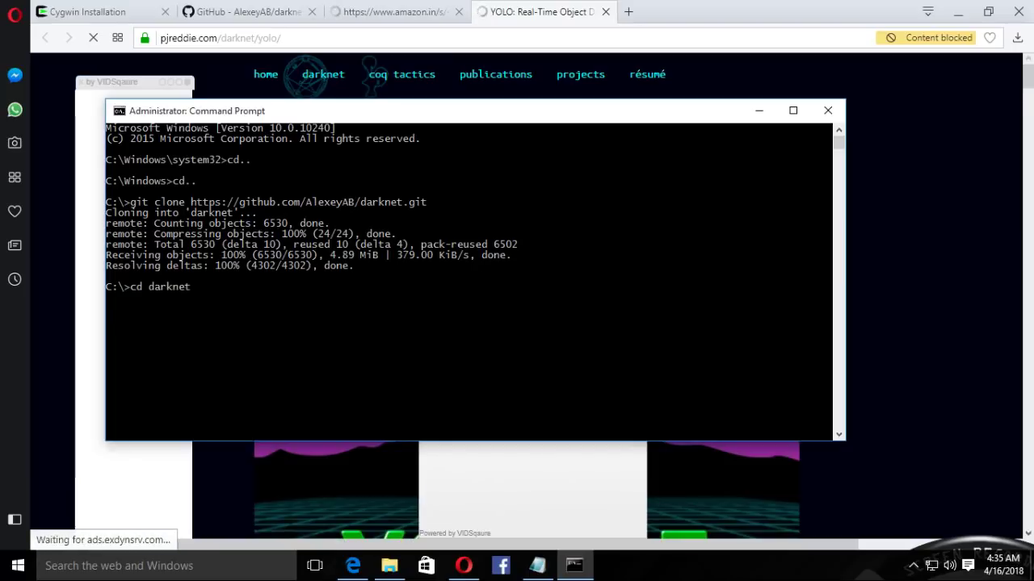
{"action": "key", "text": "Return"}
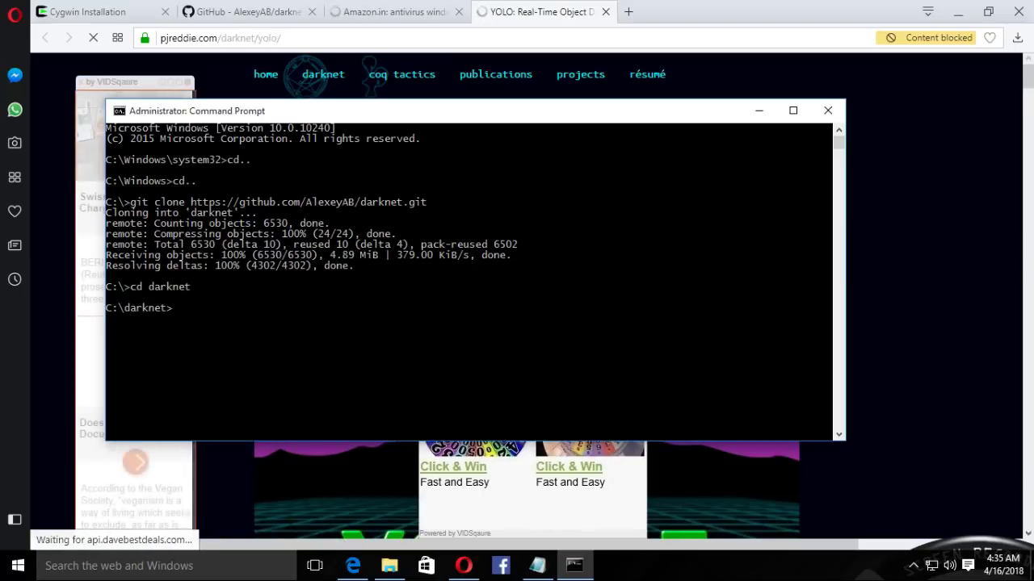
Build Darknet by running make in C:\darknet and follow the compiler output to the end
{"action": "type", "text": "ma"}
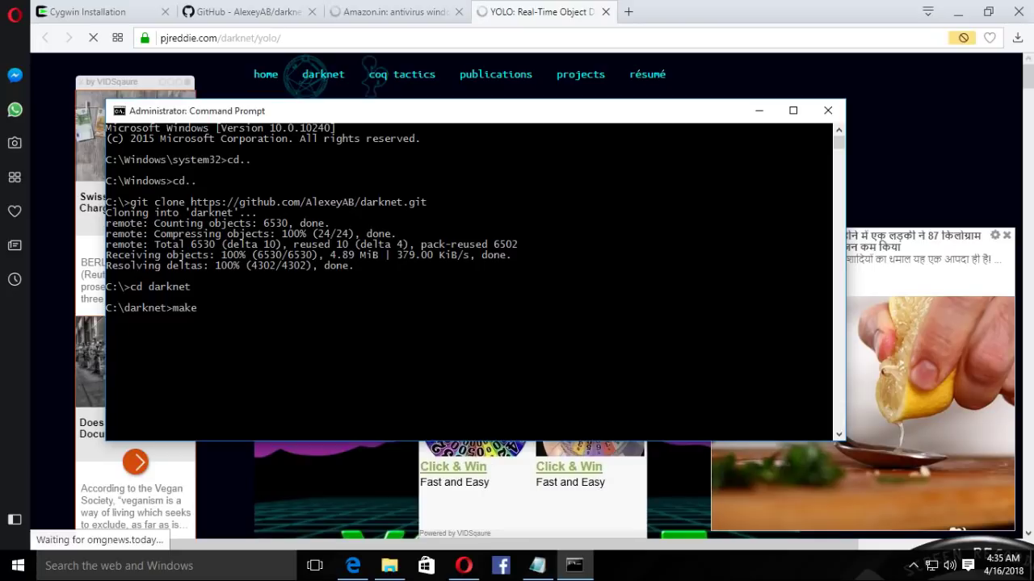
{"action": "type", "text": "ke"}
{"action": "key", "text": "Return"}
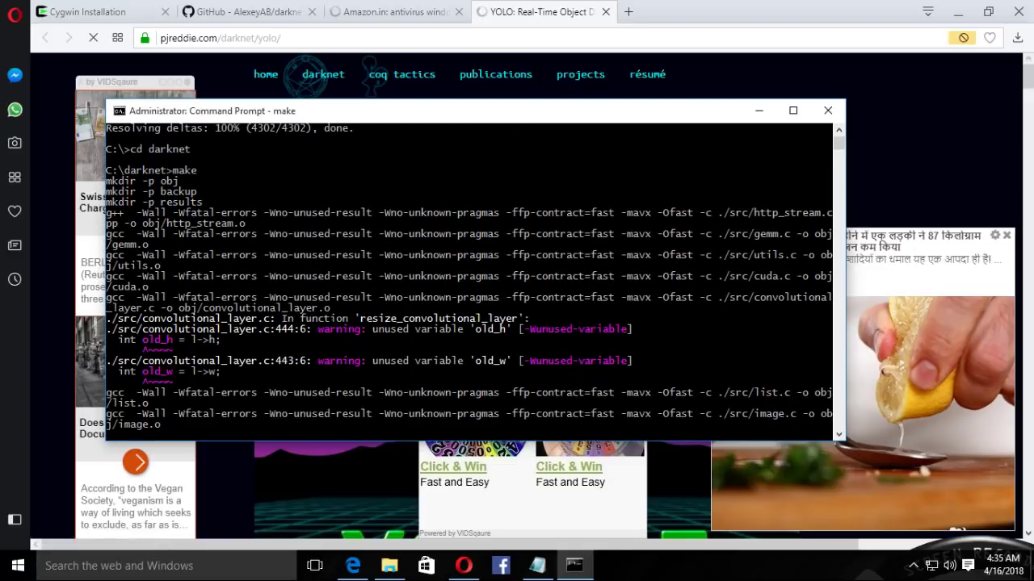
{"action": "scroll", "coordinate": [468, 274], "scroll_direction": "down", "scroll_amount": 4}
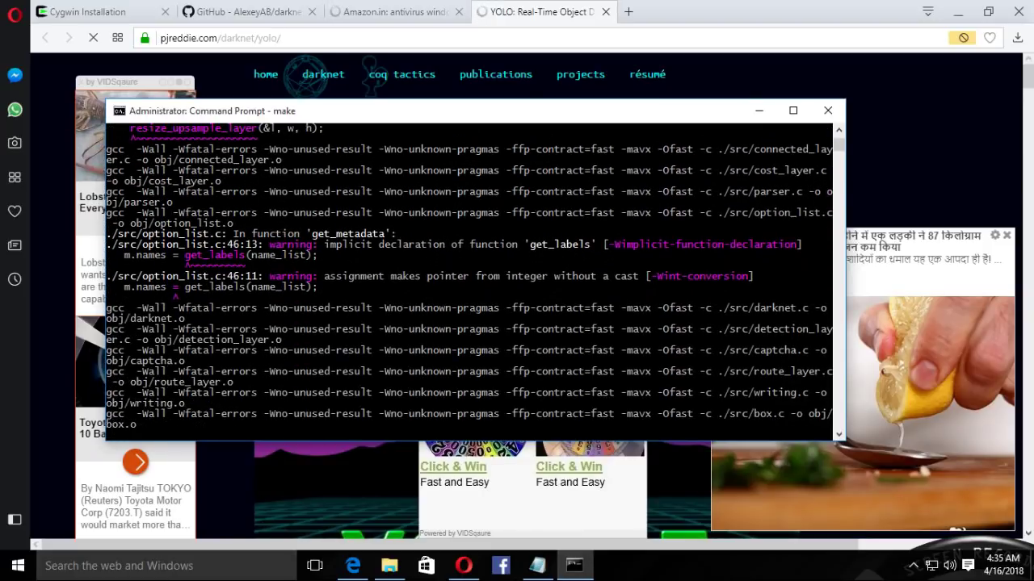
{"action": "mouse_move", "coordinate": [817, 294]}
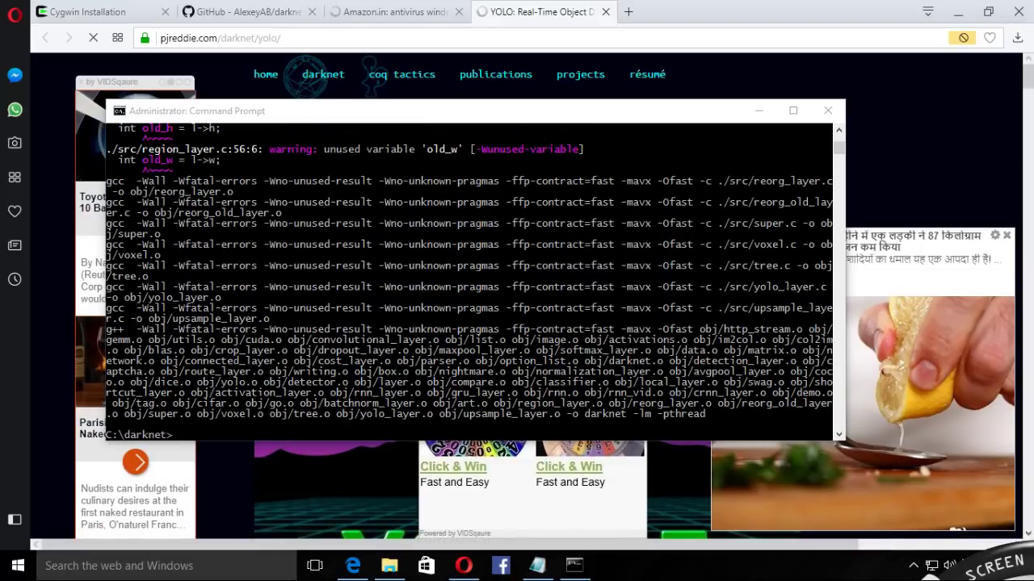
Return to the YOLO page, close the advertisement overlays and find the Detection Using A Pre-Trained Model section
{"action": "left_click", "coordinate": [758, 110]}
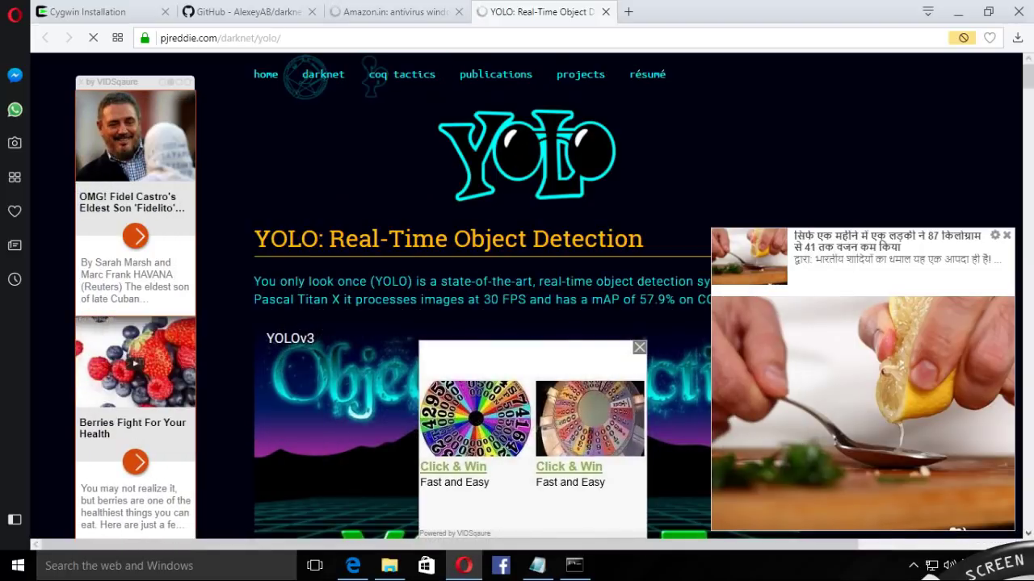
{"action": "scroll", "coordinate": [516, 323], "scroll_direction": "down", "scroll_amount": 15}
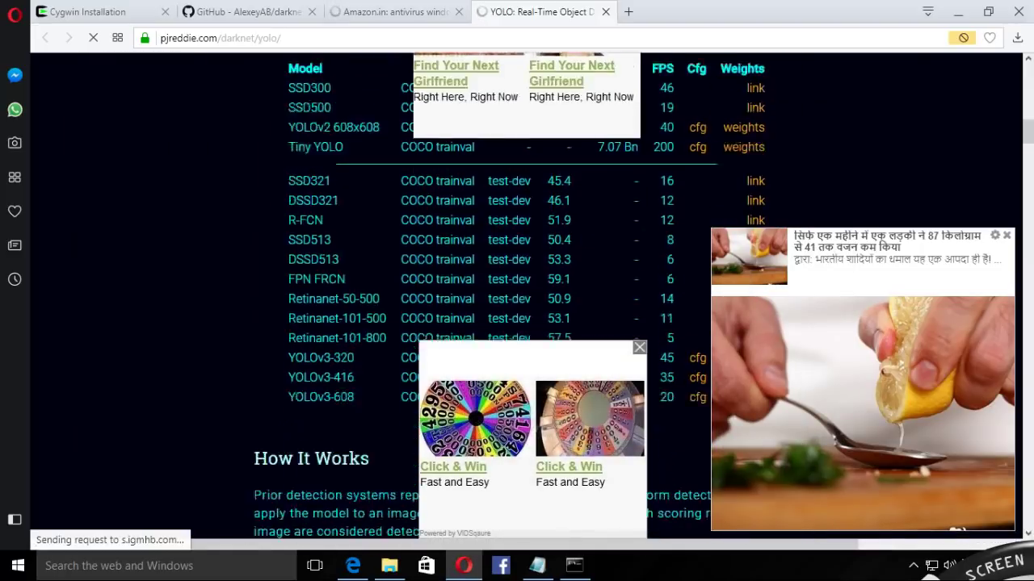
{"action": "right_click", "coordinate": [641, 347]}
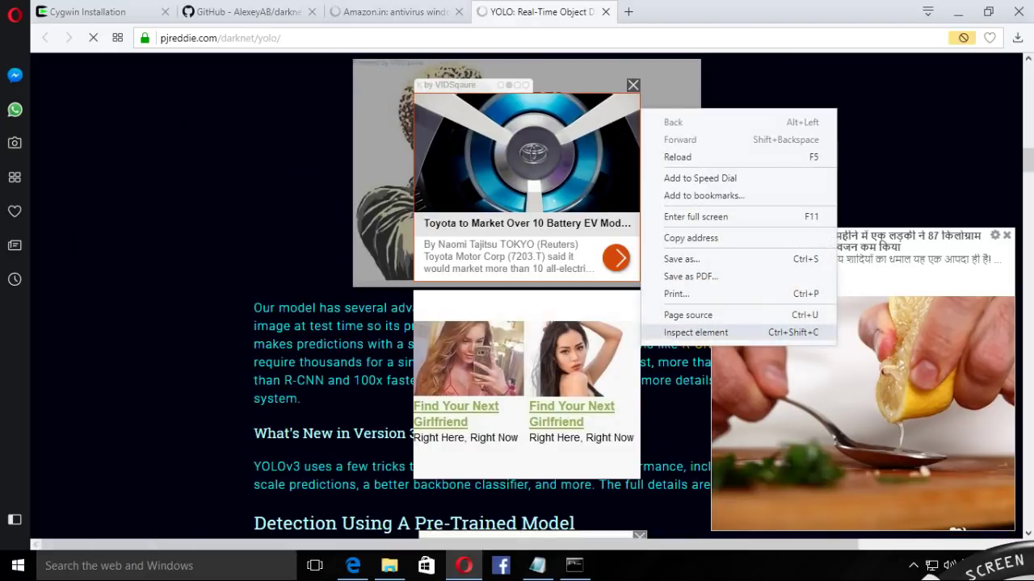
{"action": "right_click", "coordinate": [631, 84]}
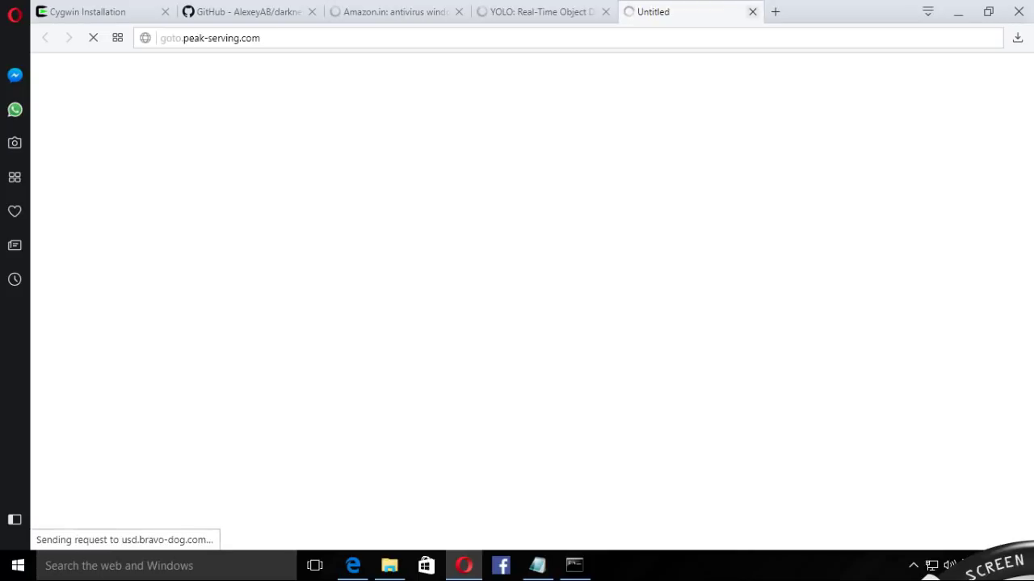
{"action": "key", "text": "ctrl+w"}
{"action": "scroll", "coordinate": [517, 307], "scroll_direction": "down", "scroll_amount": 5}
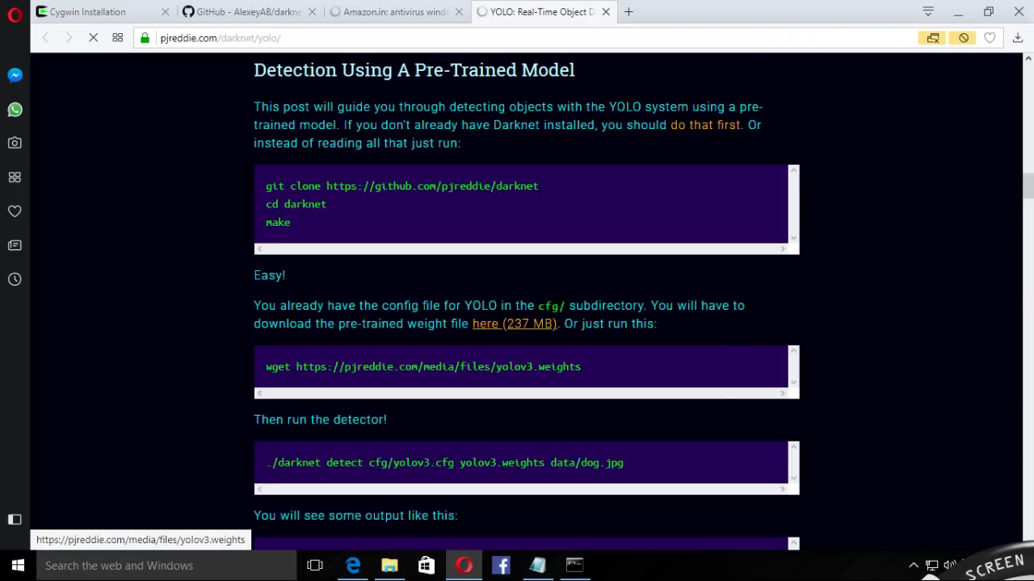
Start downloading the pre-trained yolov3.weights file from the YOLO page and cancel the download
{"action": "right_click", "coordinate": [505, 323]}
{"action": "left_click", "coordinate": [554, 334]}
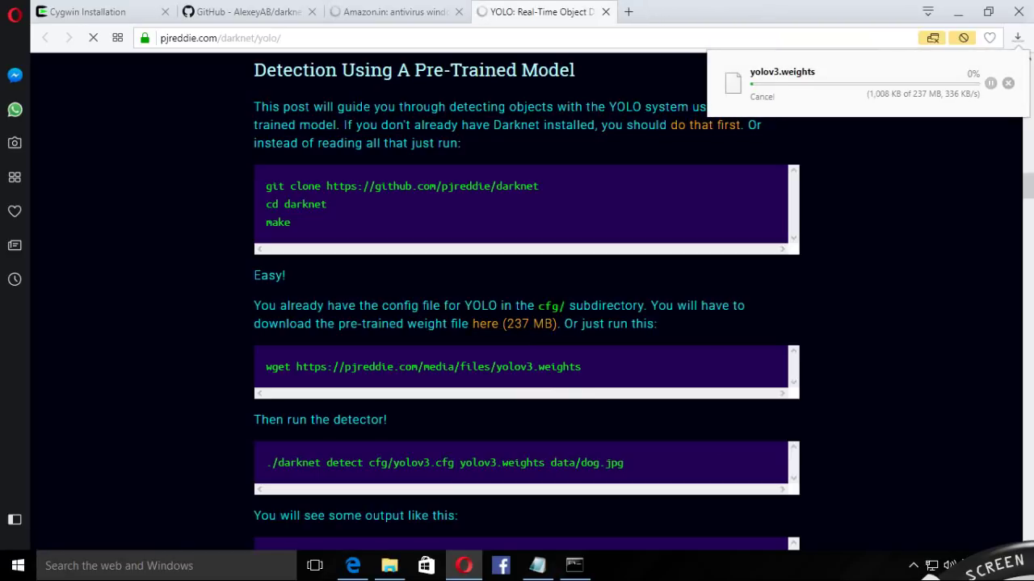
{"action": "left_click", "coordinate": [1007, 83]}
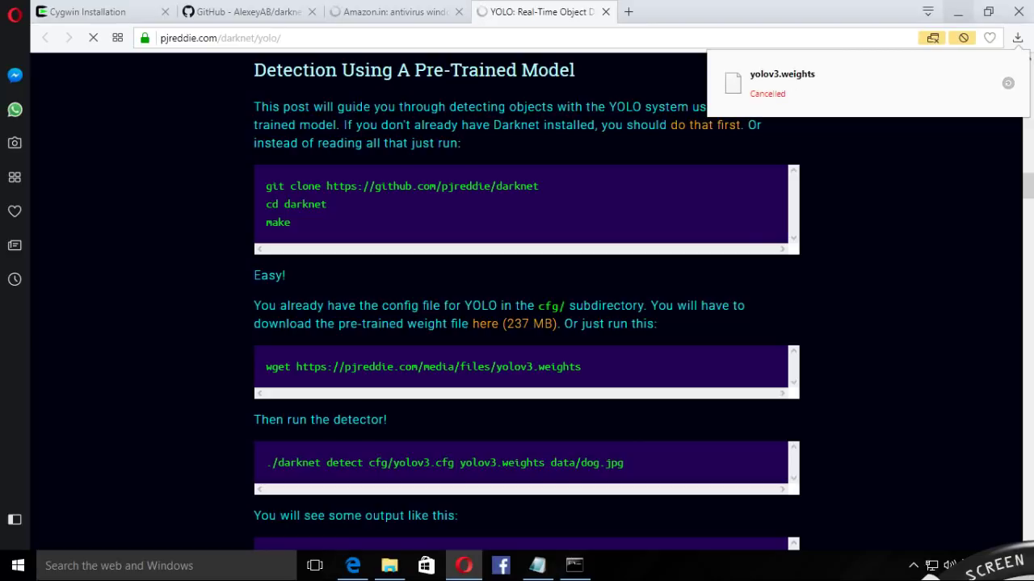
Clear the open windows off the desktop and cut the five YOLO .weights files stored there
{"action": "left_click", "coordinate": [958, 12]}
{"action": "left_click", "coordinate": [867, 11]}
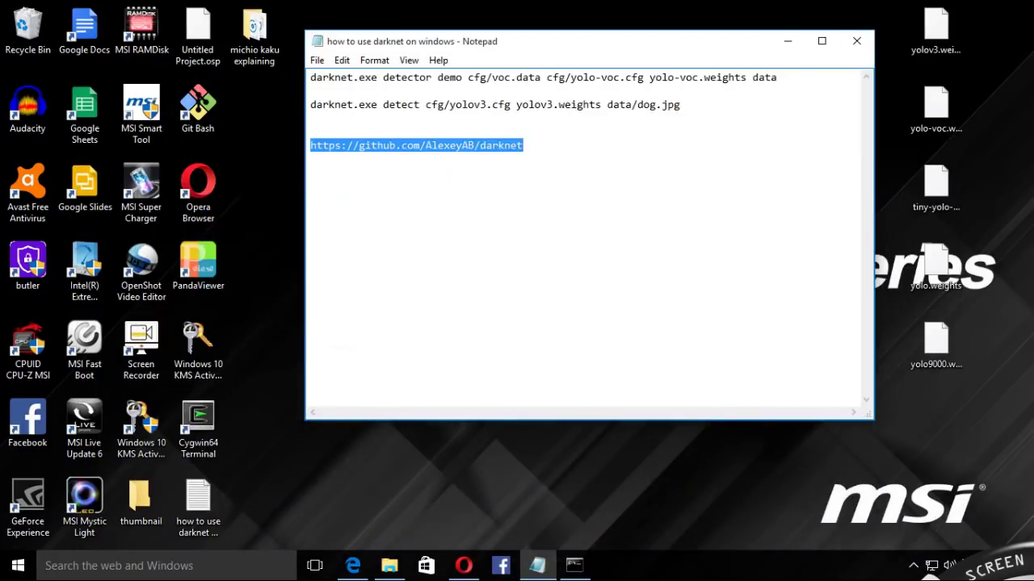
{"action": "left_click", "coordinate": [787, 40]}
{"action": "left_click_drag", "start_coordinate": [998, 397], "coordinate": [897, 5]}
{"action": "right_click", "coordinate": [937, 35]}
{"action": "left_click", "coordinate": [861, 128]}
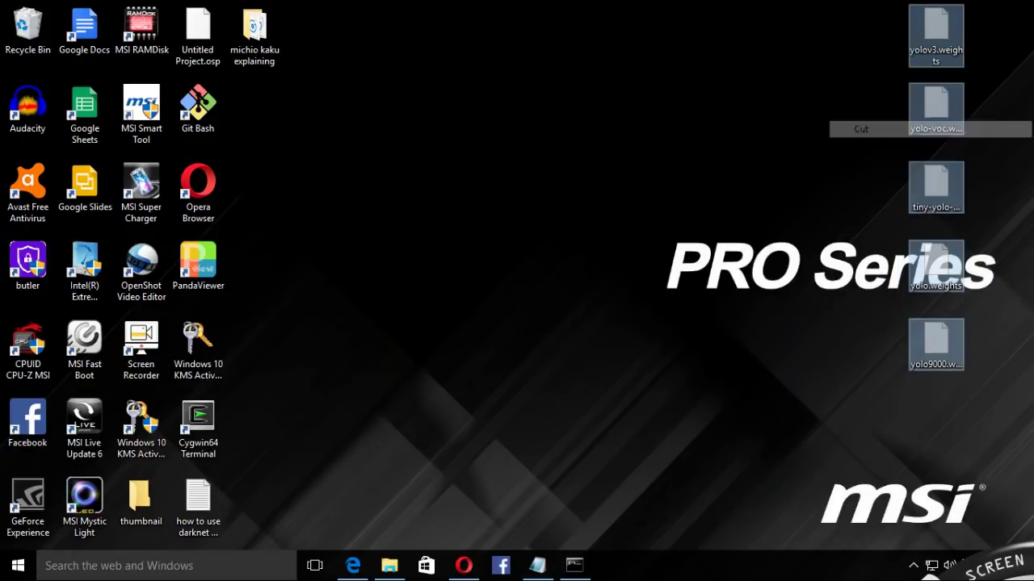
Paste the five cut .weights files into the C:\darknet folder in File Explorer and put its window away
{"action": "left_click", "coordinate": [389, 565]}
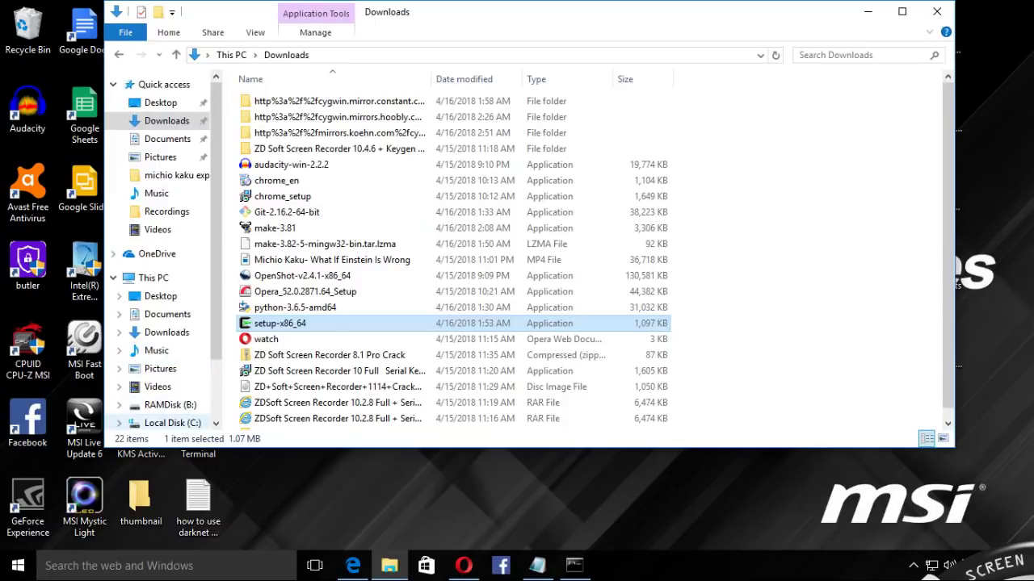
{"action": "left_click", "coordinate": [172, 423]}
{"action": "double_click", "coordinate": [269, 149]}
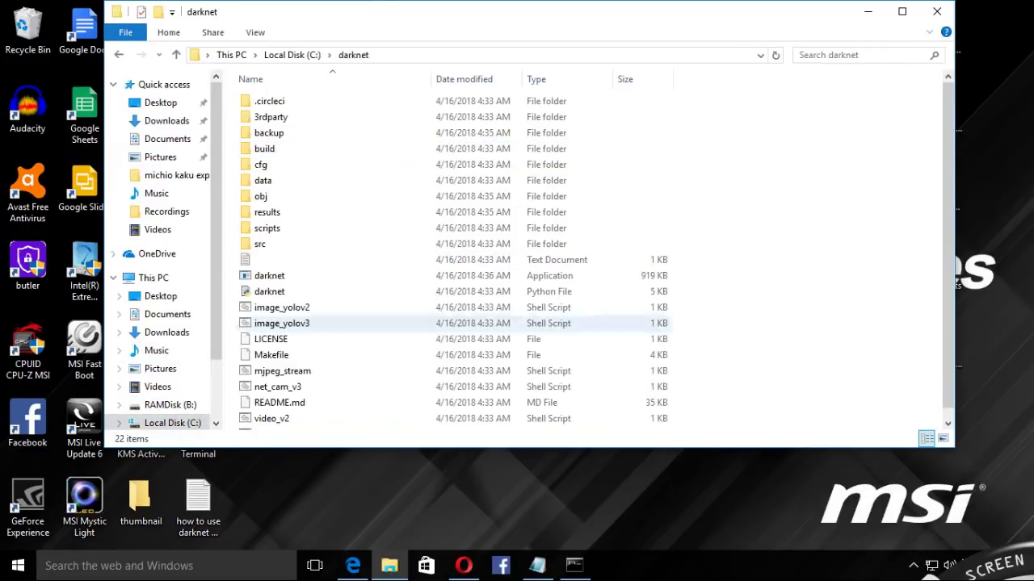
{"action": "scroll", "coordinate": [269, 149], "scroll_direction": "down", "scroll_amount": 1}
{"action": "right_click", "coordinate": [780, 227]}
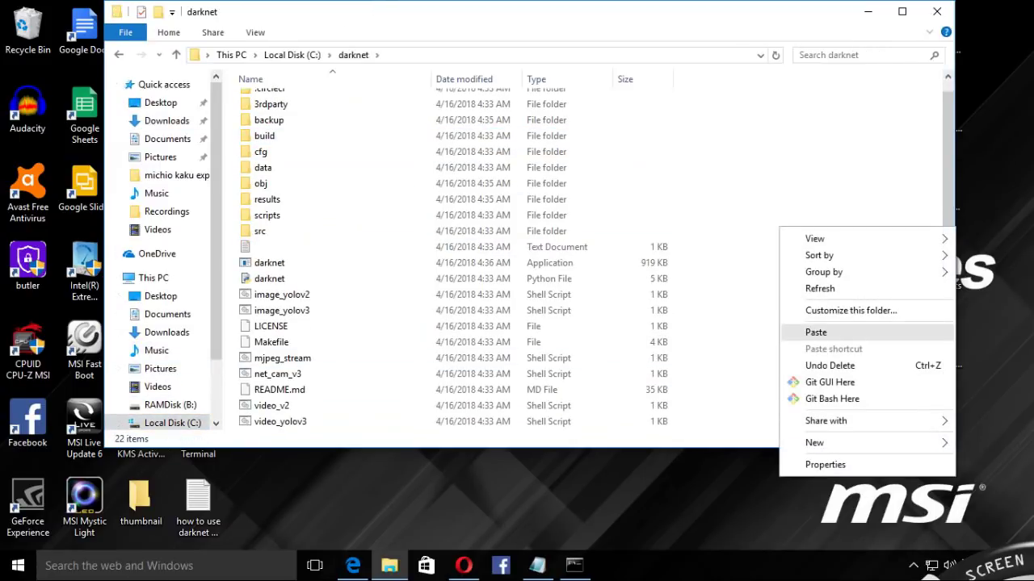
{"action": "left_click", "coordinate": [815, 332]}
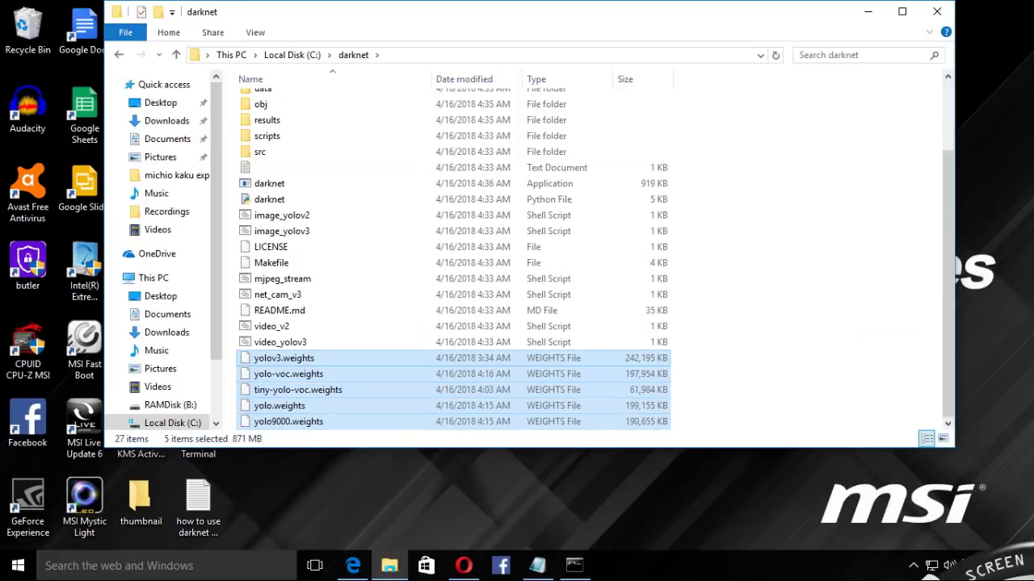
{"action": "left_click", "coordinate": [867, 11]}
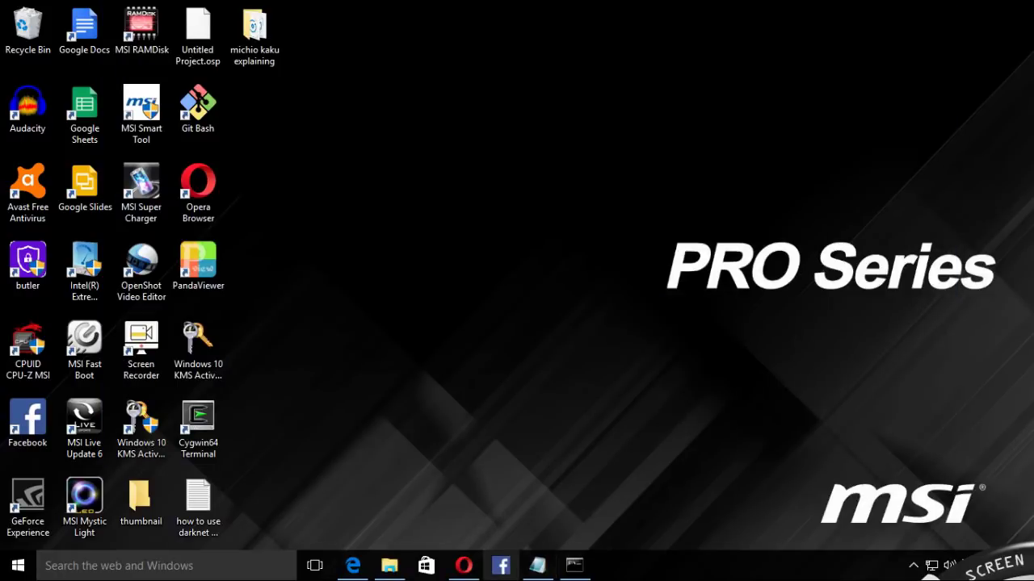
Copy the command ./darknet detect cfg/yolov3.cfg yolov3.weights data/dog.jpg from the YOLO page into the Notepad file below the GitHub link
{"action": "left_click", "coordinate": [463, 565]}
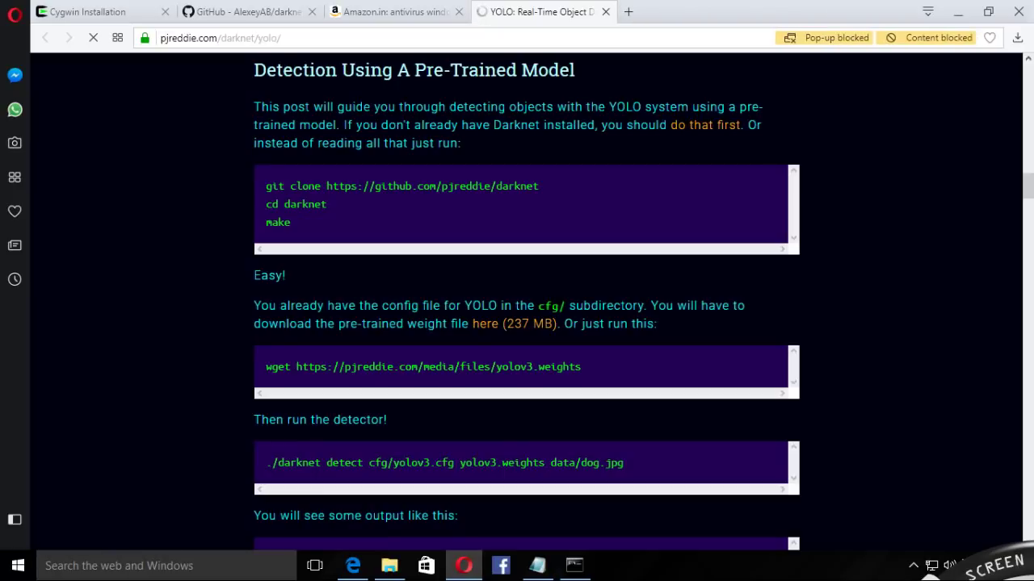
{"action": "key", "text": "alt+Tab"}
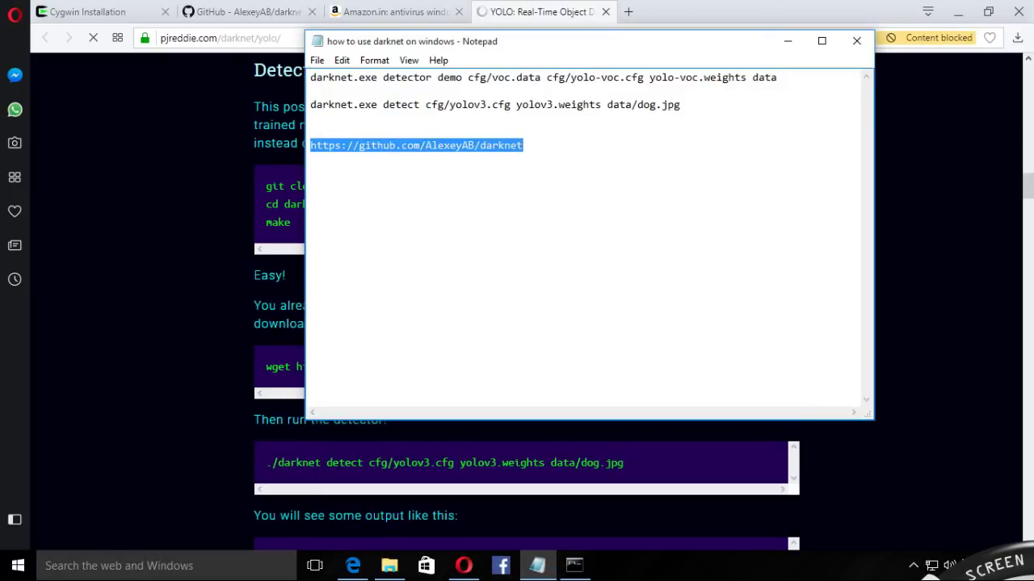
{"action": "left_click_drag", "start_coordinate": [272, 463], "coordinate": [624, 462]}
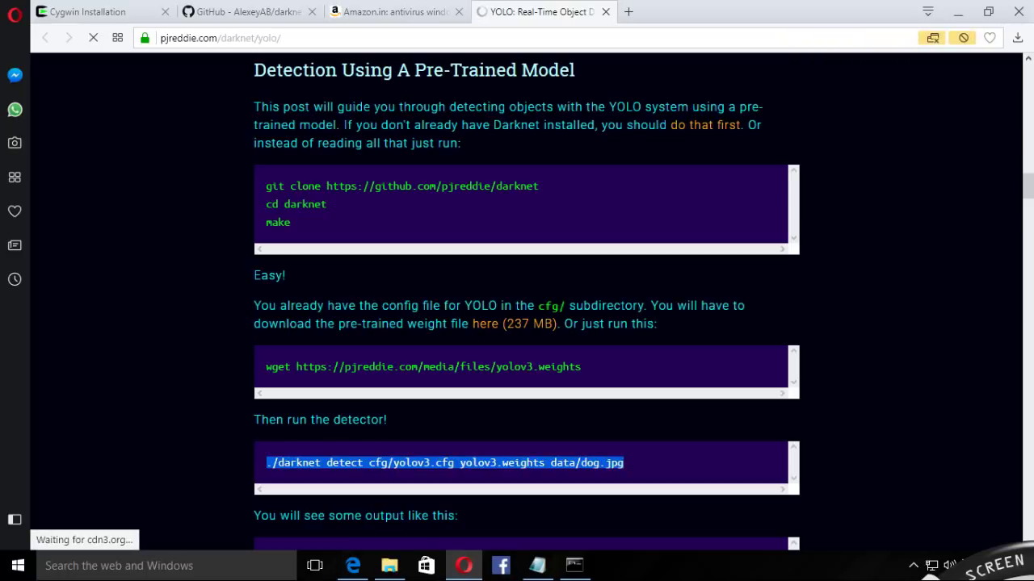
{"action": "right_click", "coordinate": [607, 462]}
{"action": "left_click", "coordinate": [640, 392]}
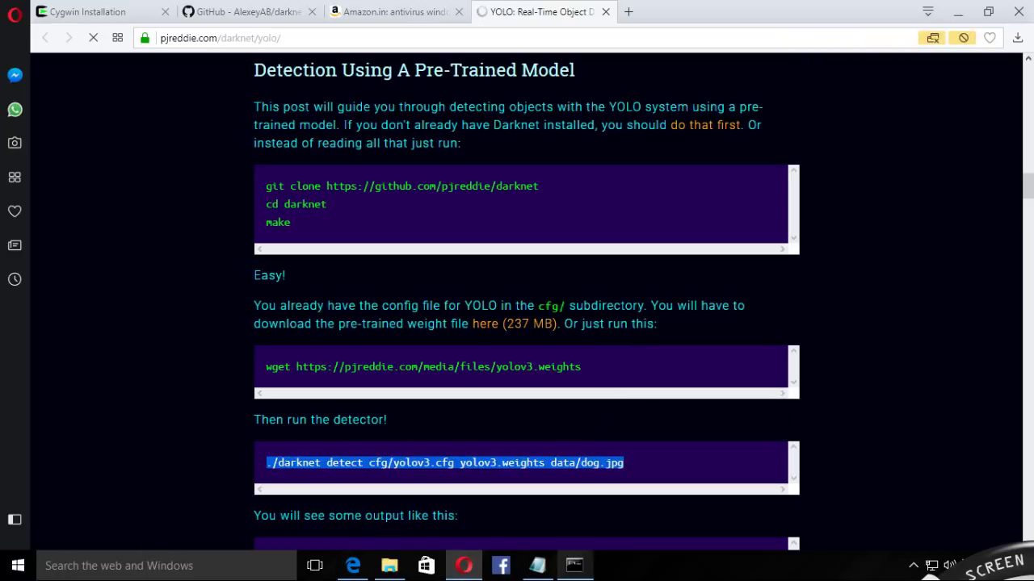
{"action": "left_click", "coordinate": [537, 565]}
{"action": "left_click", "coordinate": [523, 145]}
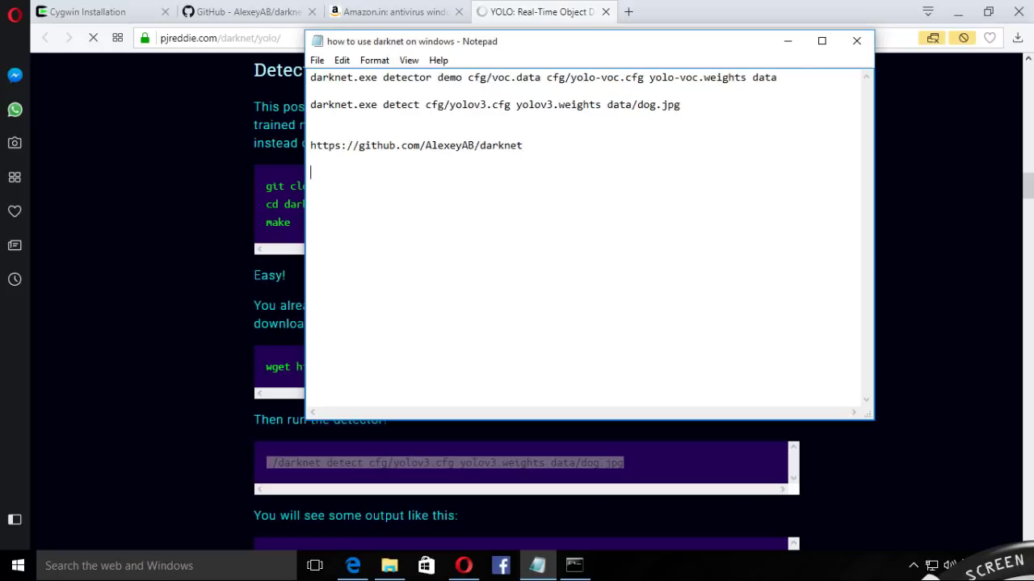
{"action": "right_click", "coordinate": [359, 170]}
{"action": "left_click", "coordinate": [390, 237]}
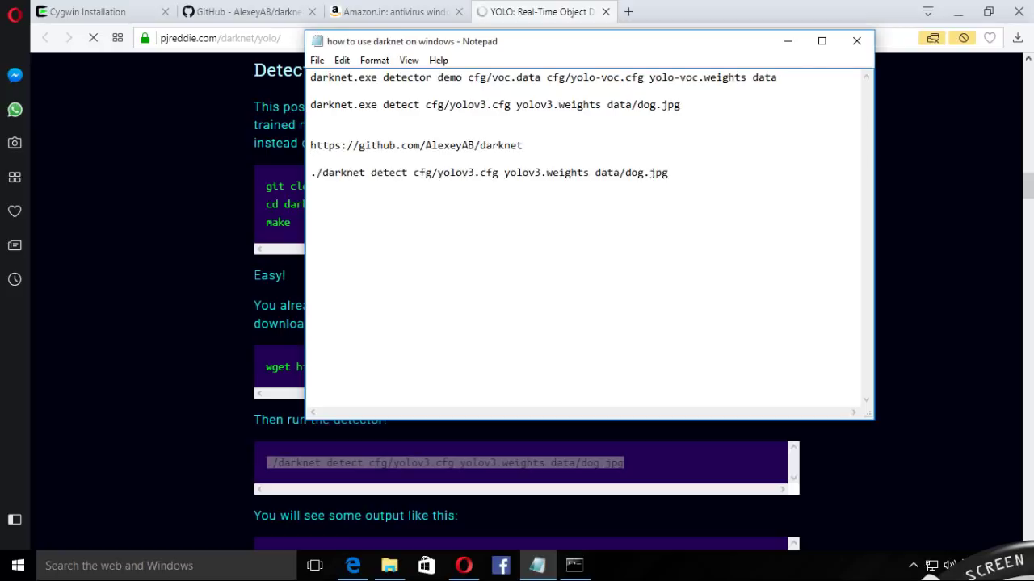
Adapt the pasted command for Windows by removing the leading ./ and changing darknet to darknet.exe
{"action": "key", "text": "BackSpace"}
{"action": "key", "text": "BackSpace"}
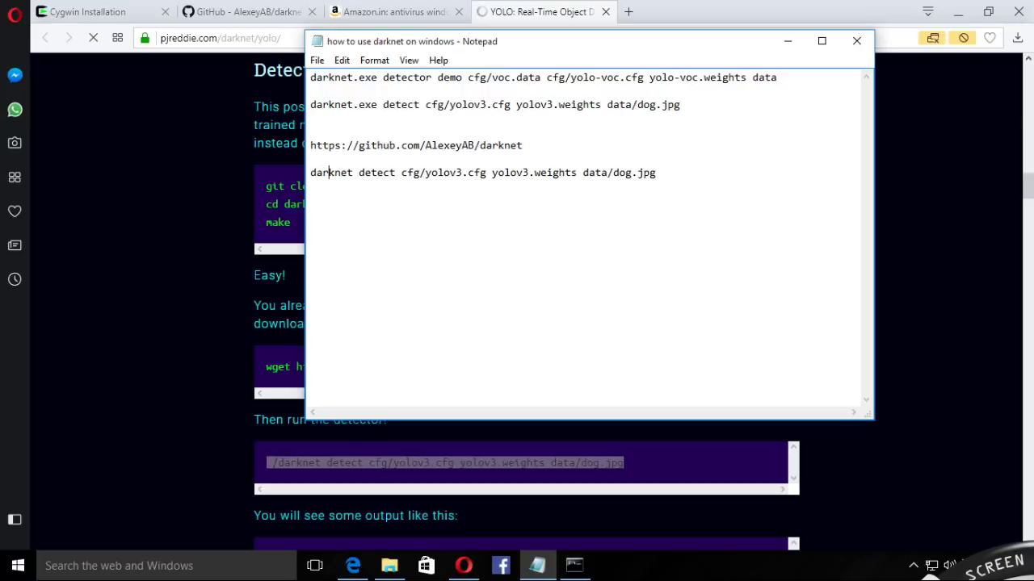
{"action": "type", "text": "g"}
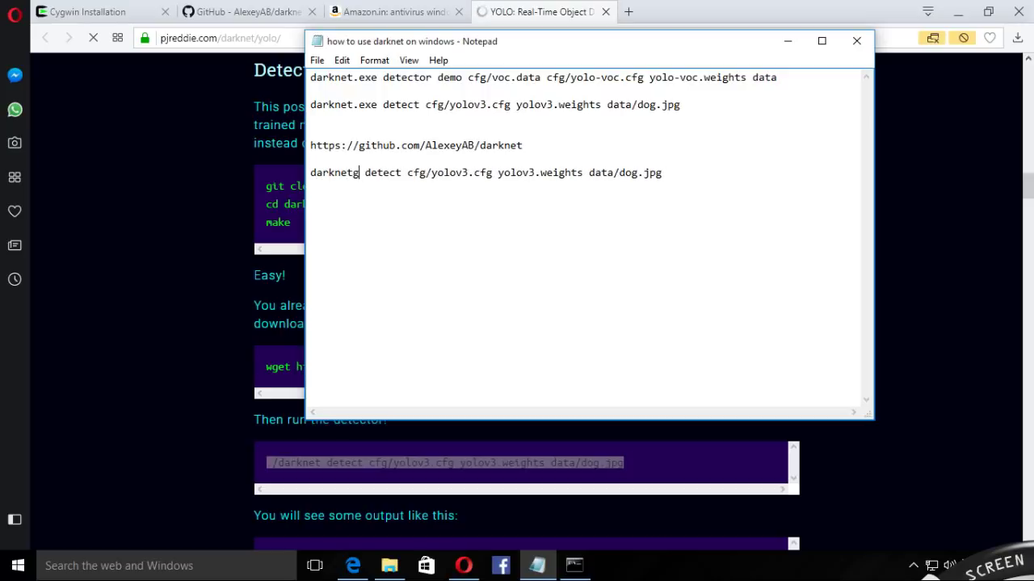
{"action": "key", "text": "BackSpace"}
{"action": "type", "text": ".exe"}
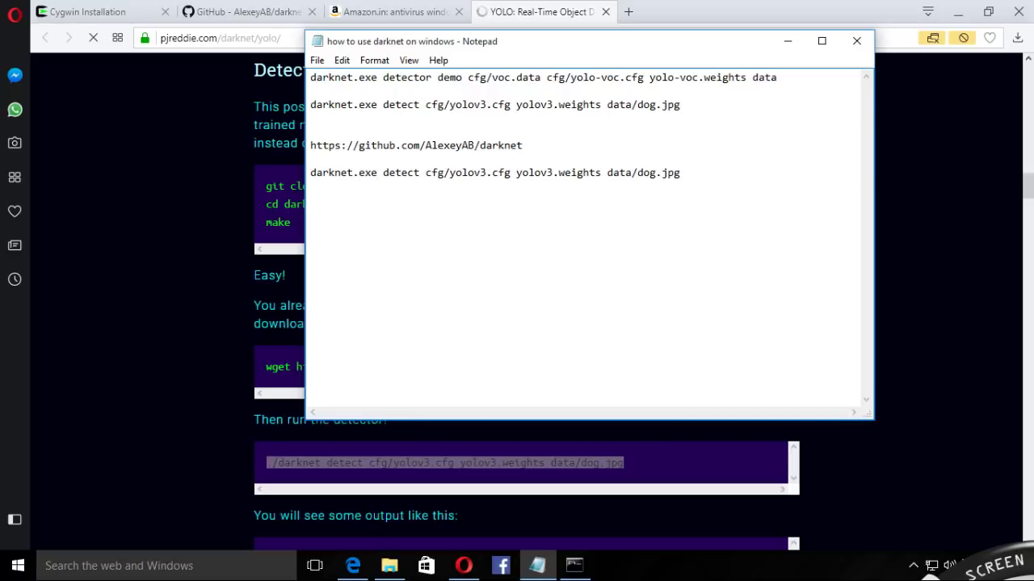
Copy the command darknet.exe detect cfg/yolov3.cfg yolov3.weights data/dog.jpg from Notepad and run it in the Command Prompt at C:\darknet
{"action": "left_click_drag", "start_coordinate": [681, 173], "coordinate": [317, 173]}
{"action": "right_click", "coordinate": [323, 174]}
{"action": "left_click", "coordinate": [358, 221]}
{"action": "key", "text": "alt+Tab"}
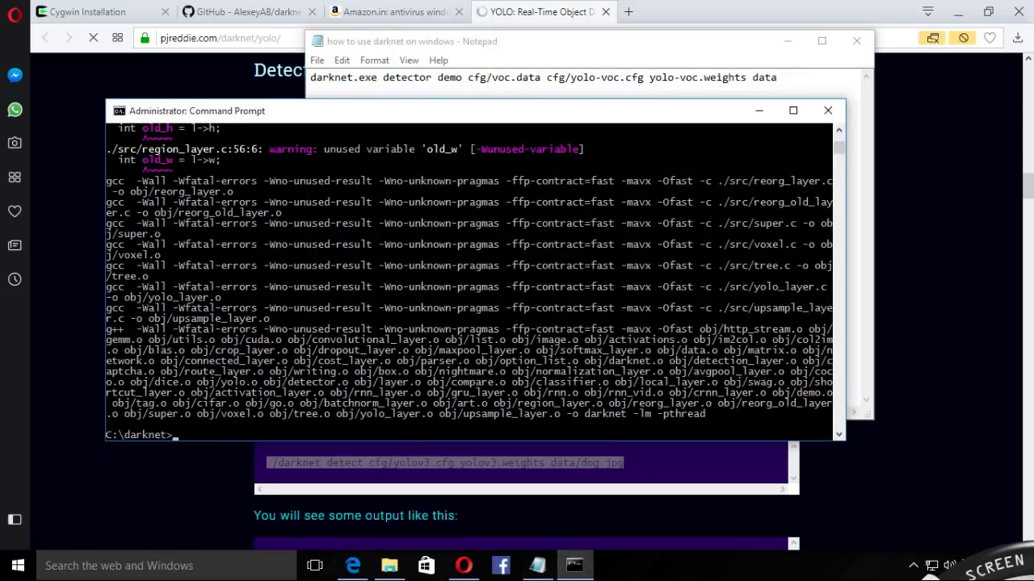
{"action": "left_click", "coordinate": [119, 111]}
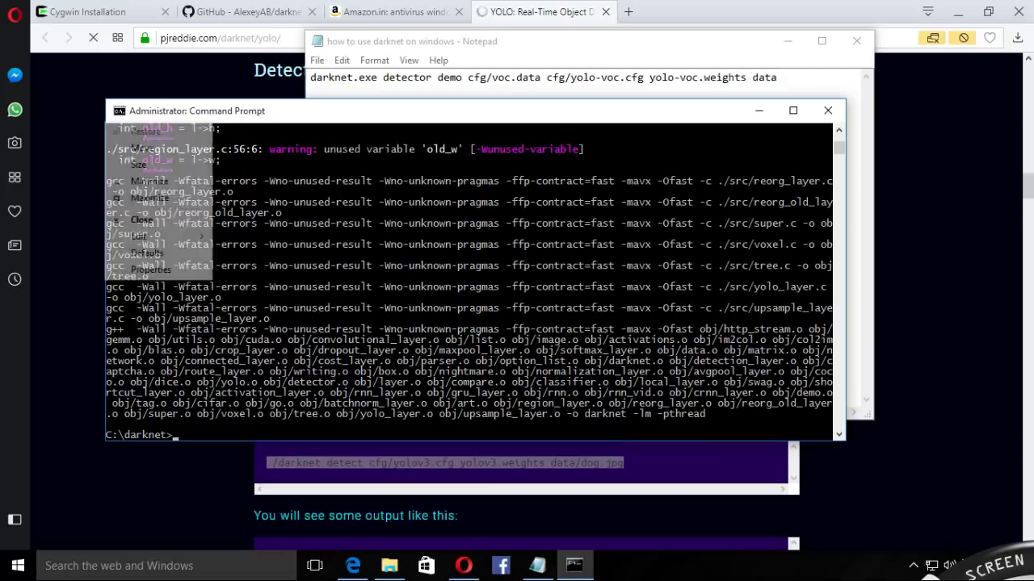
{"action": "mouse_move", "coordinate": [157, 236]}
{"action": "key", "text": "Up"}
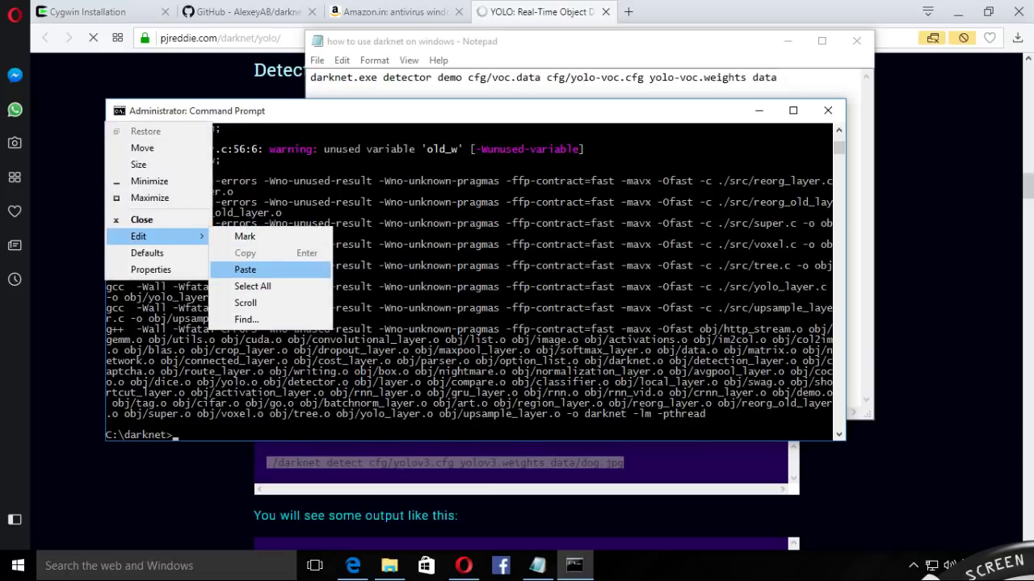
{"action": "key", "text": "Return"}
{"action": "key", "text": "Return"}
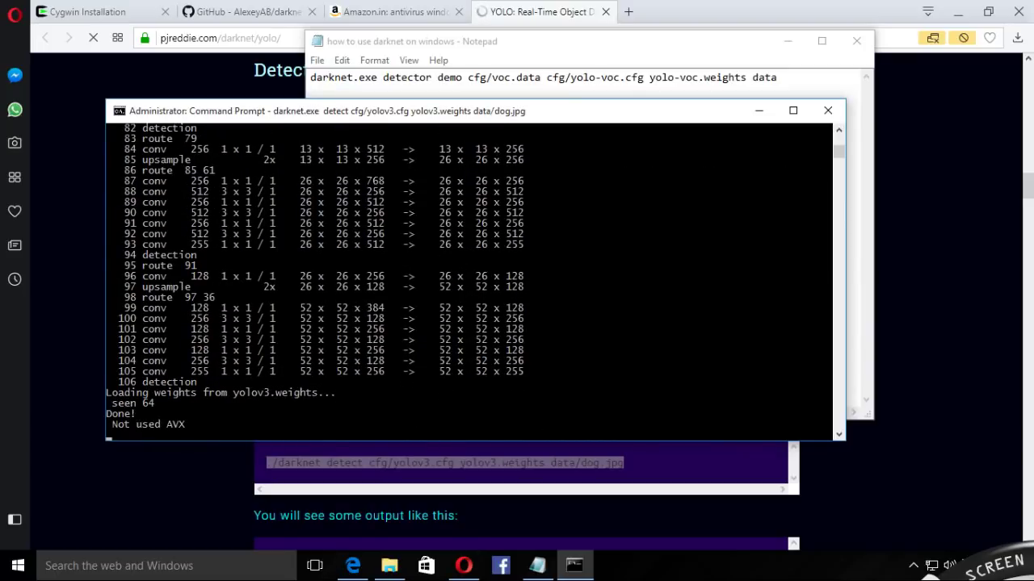
Switch to File Explorer and open the data folder inside C:\darknet
{"action": "mouse_move", "coordinate": [389, 565]}
{"action": "left_click", "coordinate": [390, 505]}
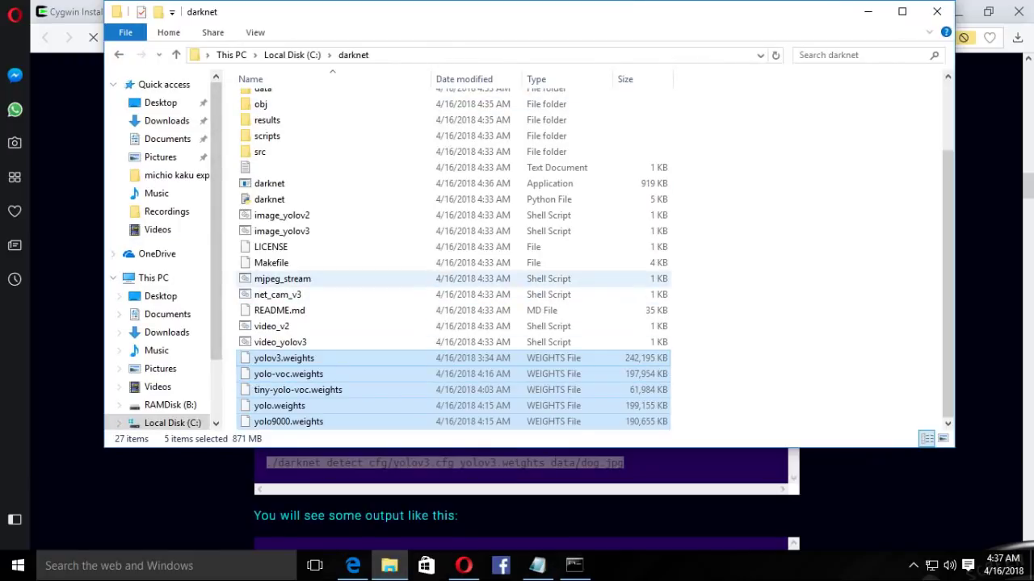
{"action": "left_click", "coordinate": [726, 347]}
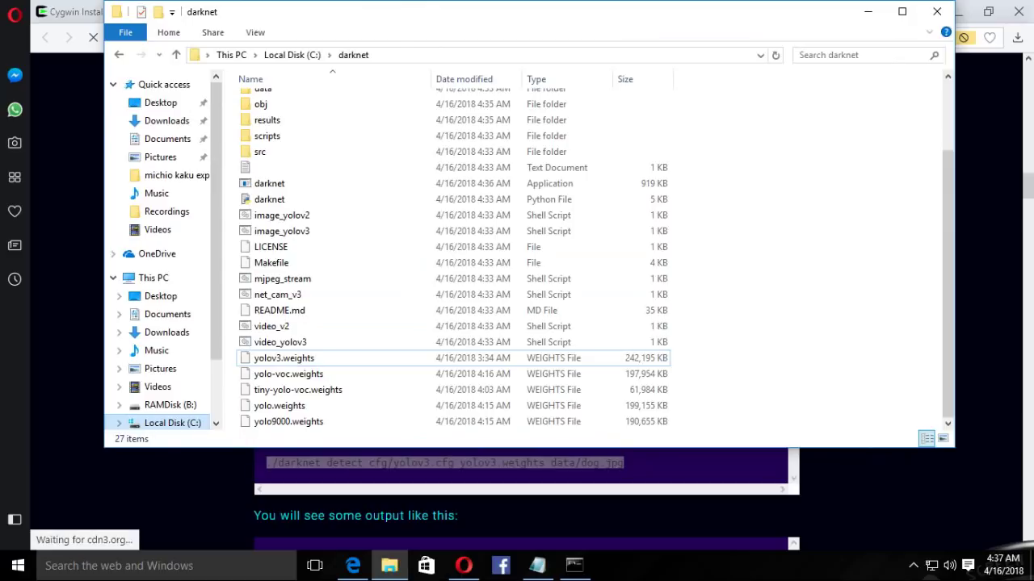
{"action": "left_click", "coordinate": [172, 423]}
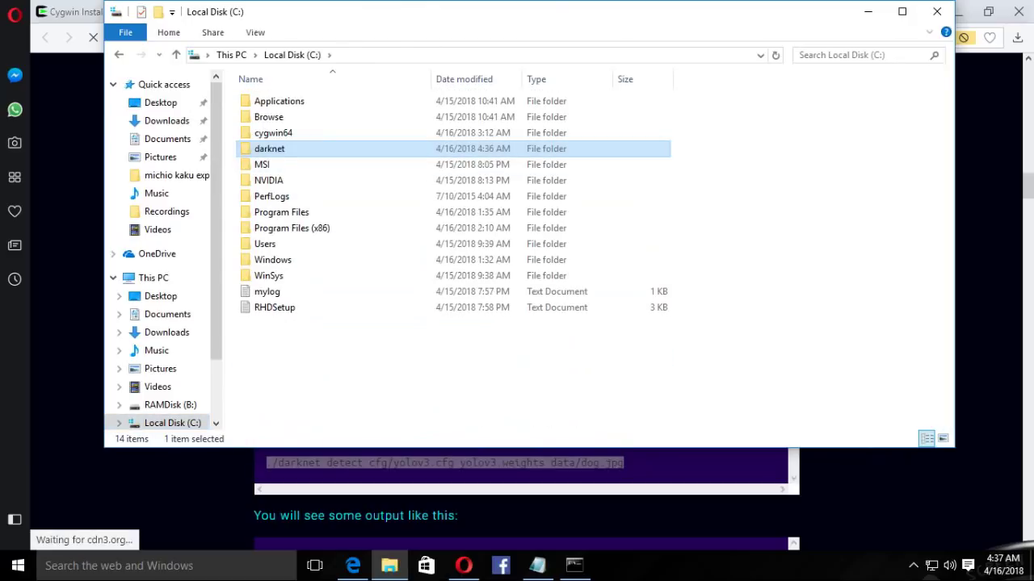
{"action": "key", "text": "Return"}
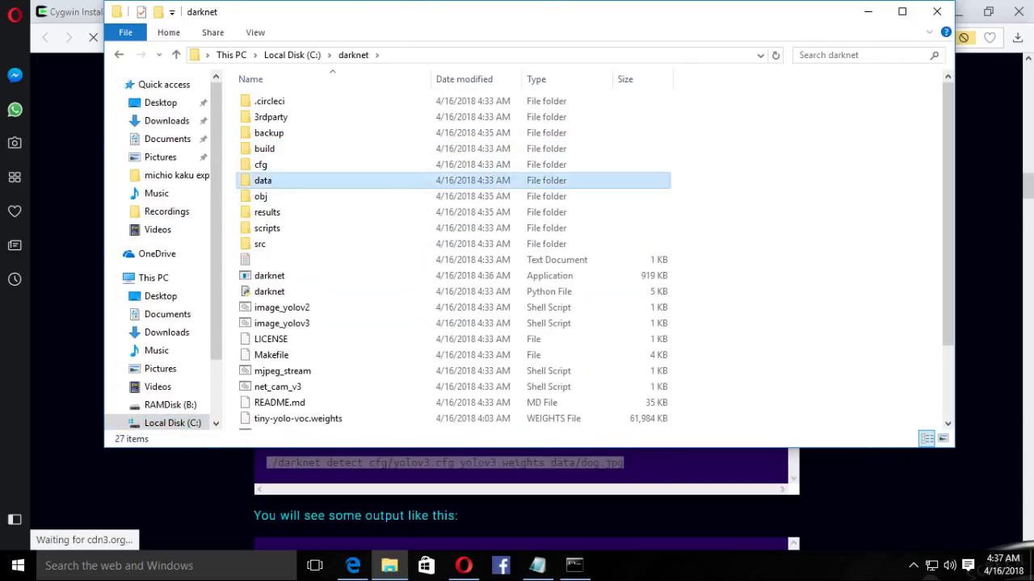
{"action": "double_click", "coordinate": [263, 180]}
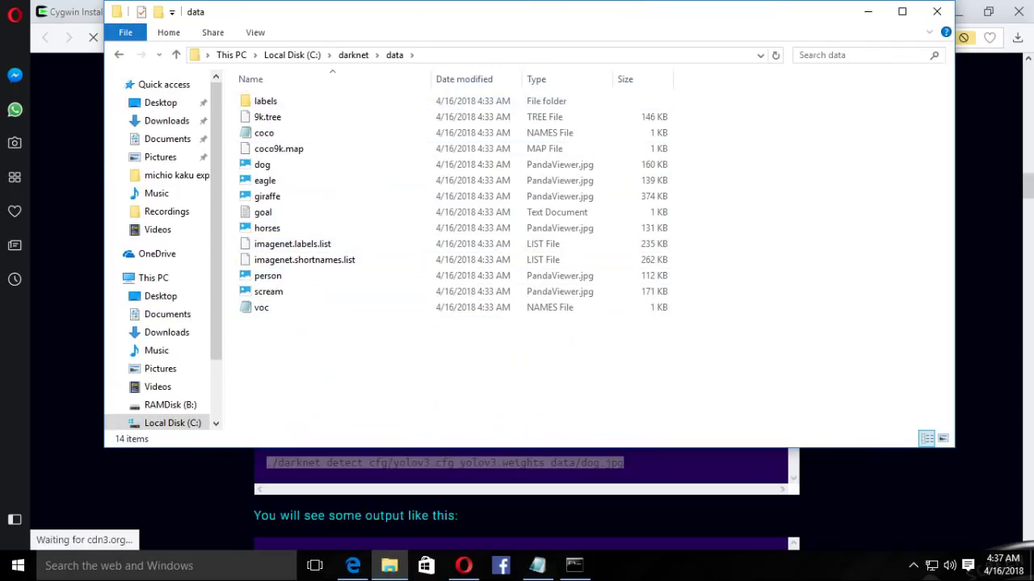
Open the horses image from the data folder in Photos, and close the viewer
{"action": "left_click", "coordinate": [268, 229]}
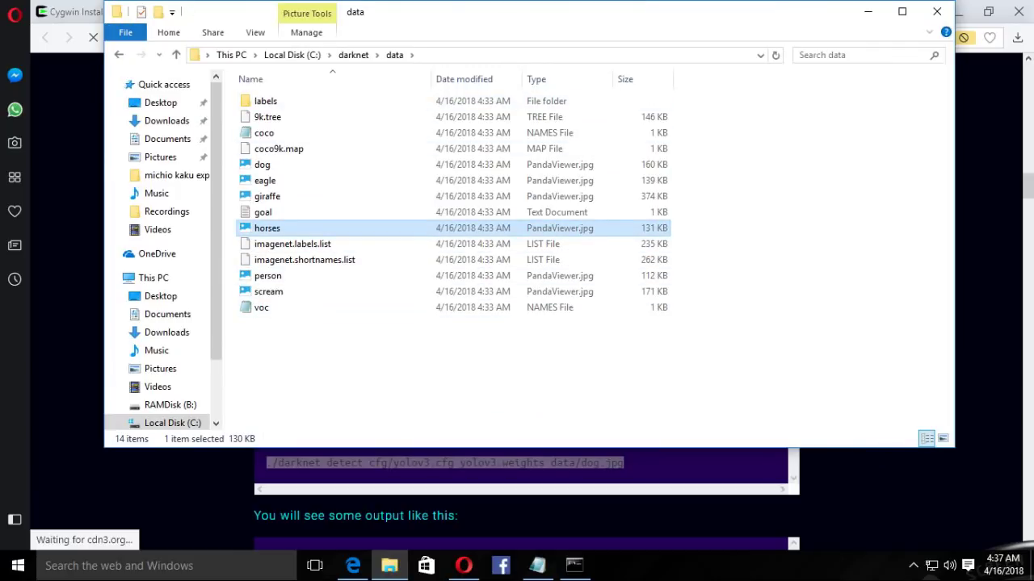
{"action": "key", "text": "Return"}
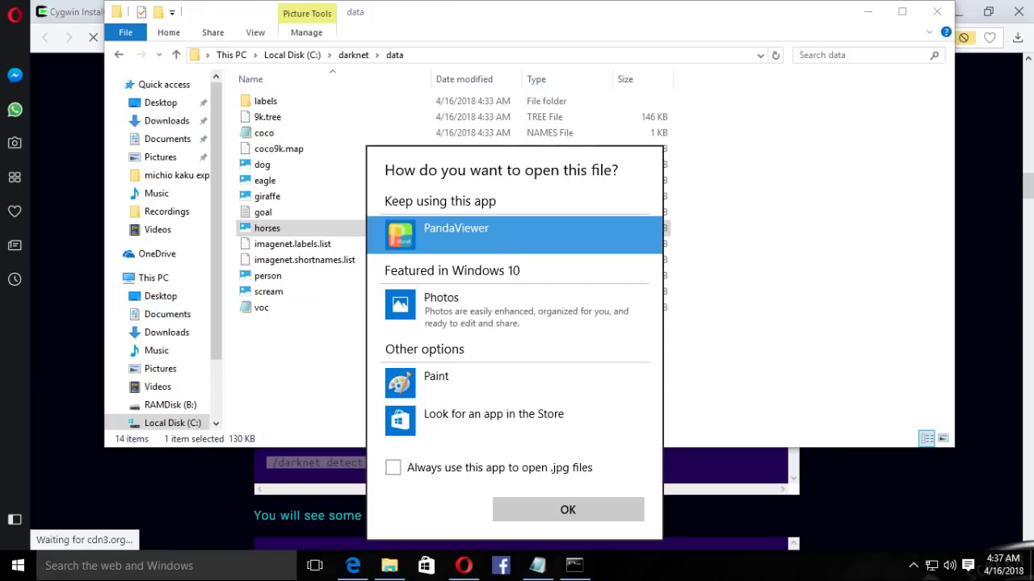
{"action": "left_click", "coordinate": [507, 311]}
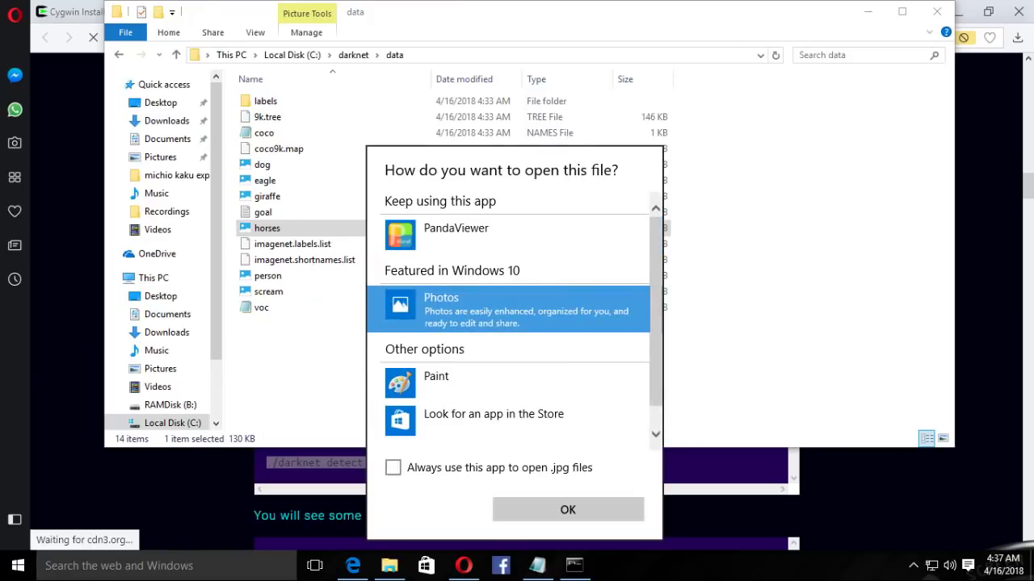
{"action": "left_click", "coordinate": [567, 509]}
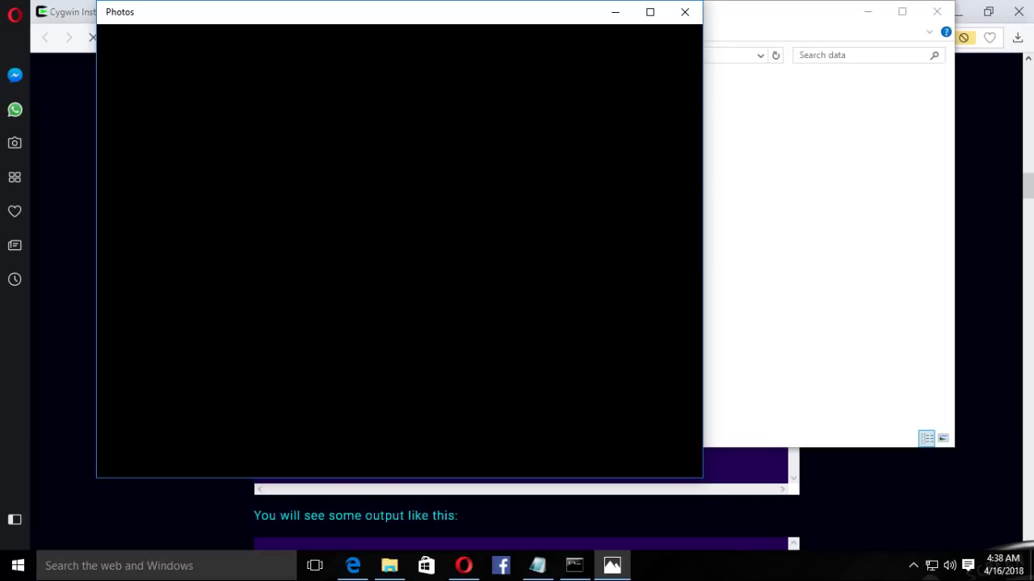
{"action": "left_click", "coordinate": [685, 12]}
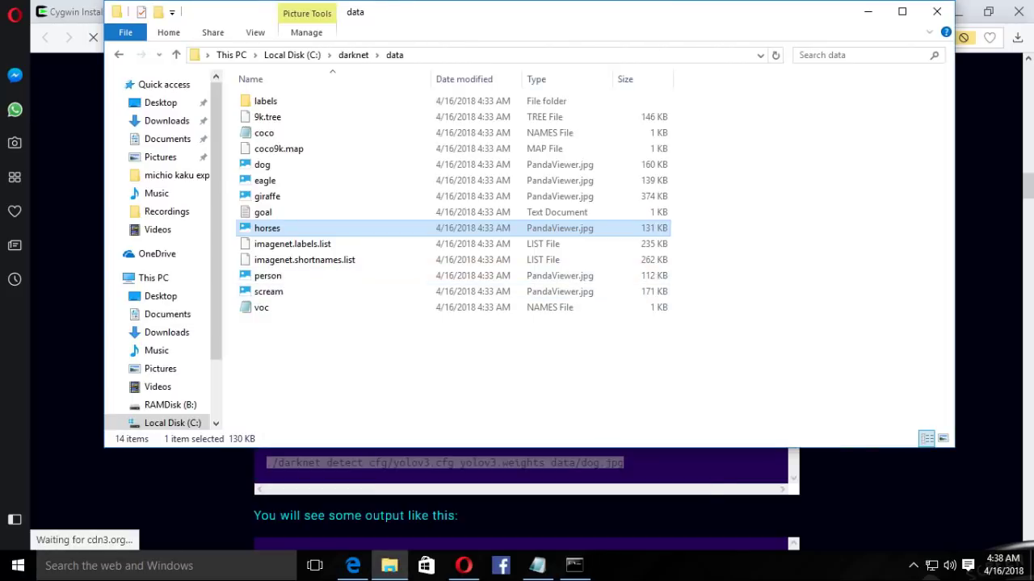
Return to the darknet folder, open the predictions image to inspect the labelled detection boxes, and close it
{"action": "key", "text": "BackSpace"}
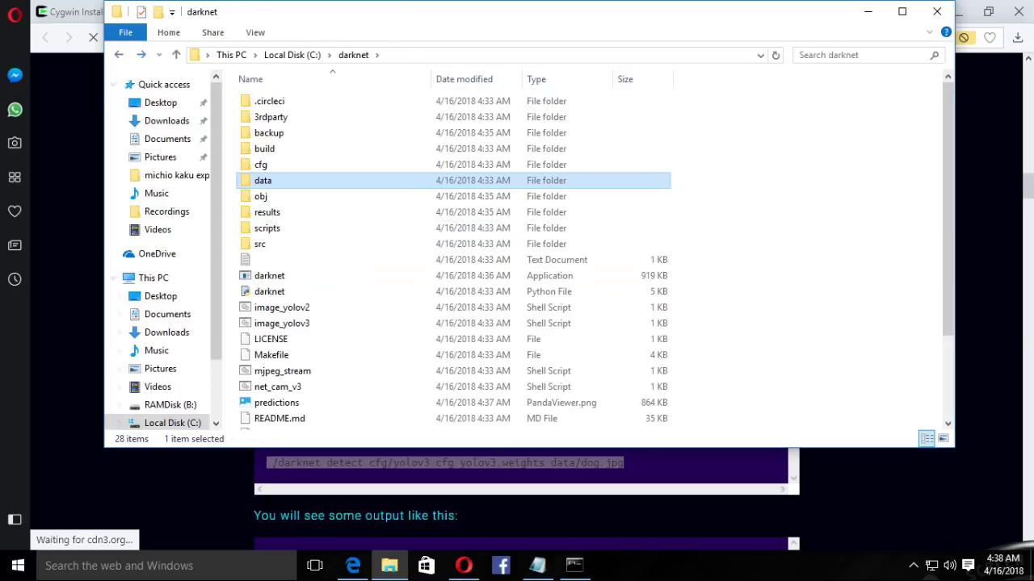
{"action": "scroll", "coordinate": [452, 213], "scroll_direction": "down", "scroll_amount": 3}
{"action": "left_click", "coordinate": [277, 295]}
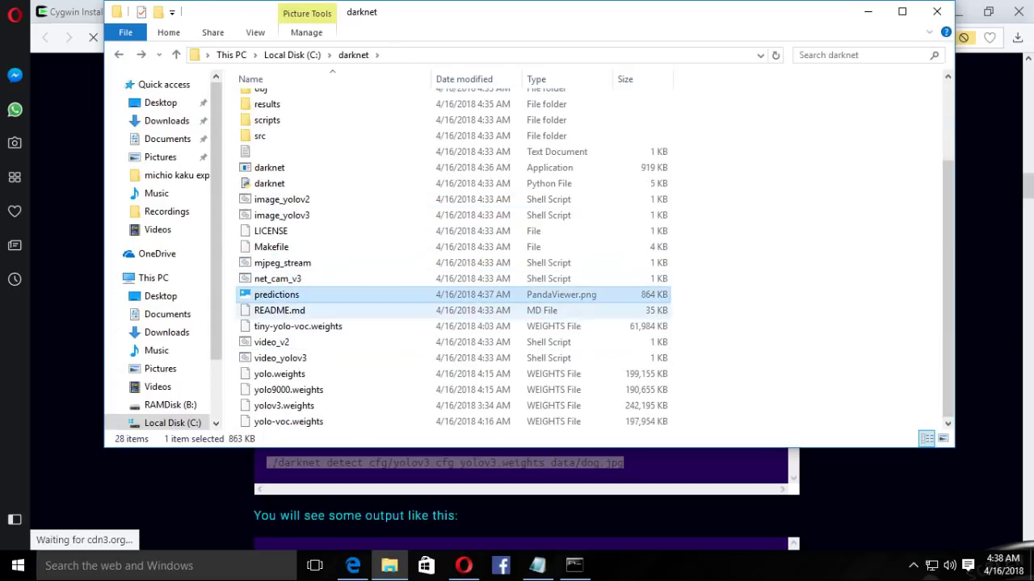
{"action": "key", "text": "Return"}
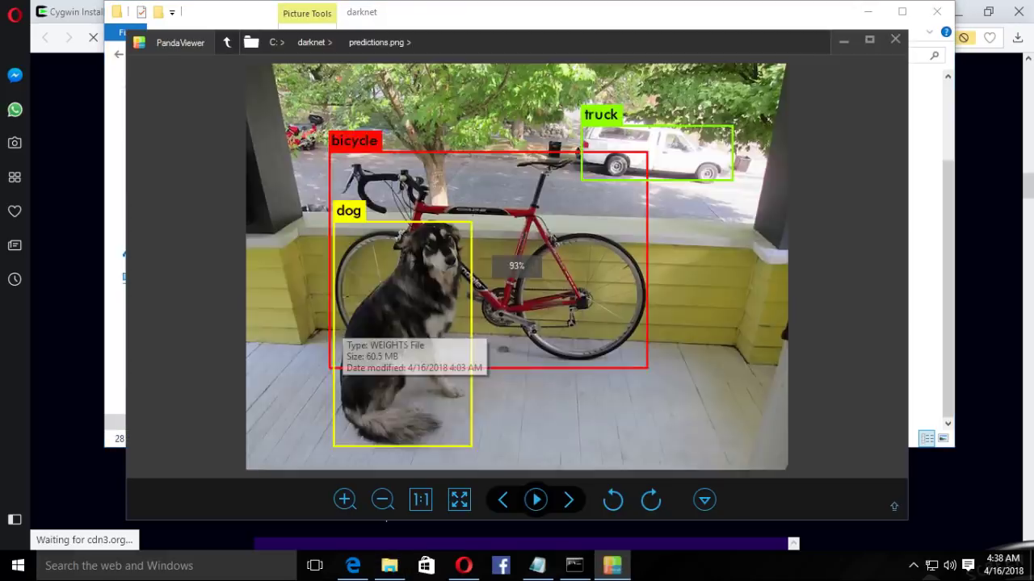
{"action": "scroll", "coordinate": [517, 266], "scroll_direction": "up", "scroll_amount": 3}
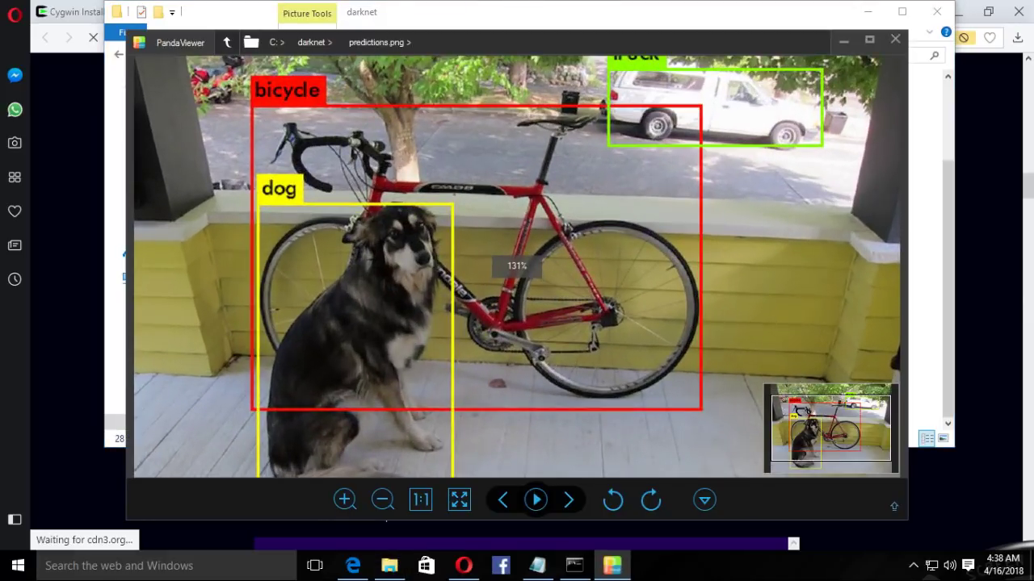
{"action": "scroll", "coordinate": [517, 266], "scroll_direction": "up", "scroll_amount": 2}
{"action": "scroll", "coordinate": [517, 266], "scroll_direction": "down", "scroll_amount": 3}
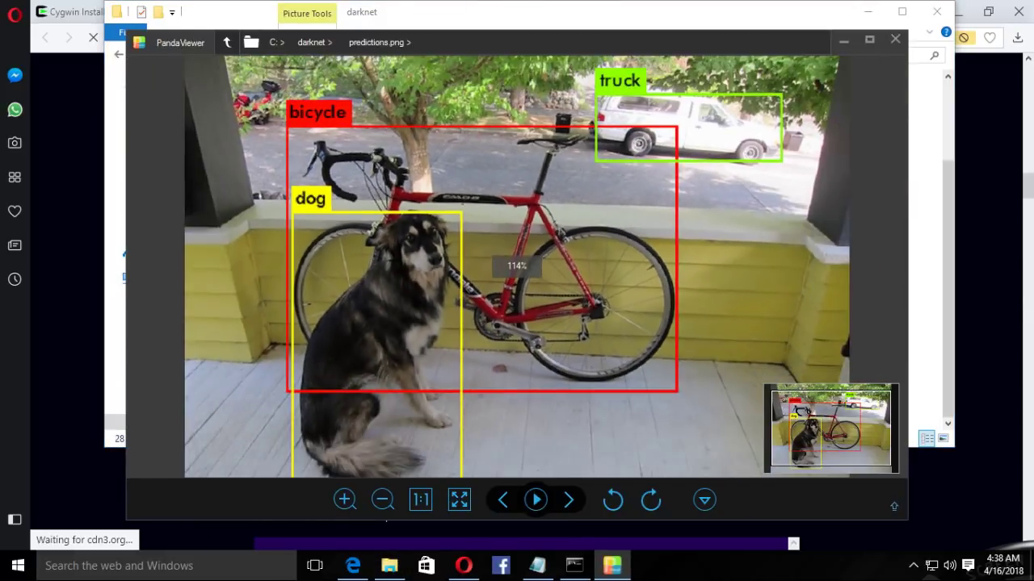
{"action": "left_click", "coordinate": [895, 39]}
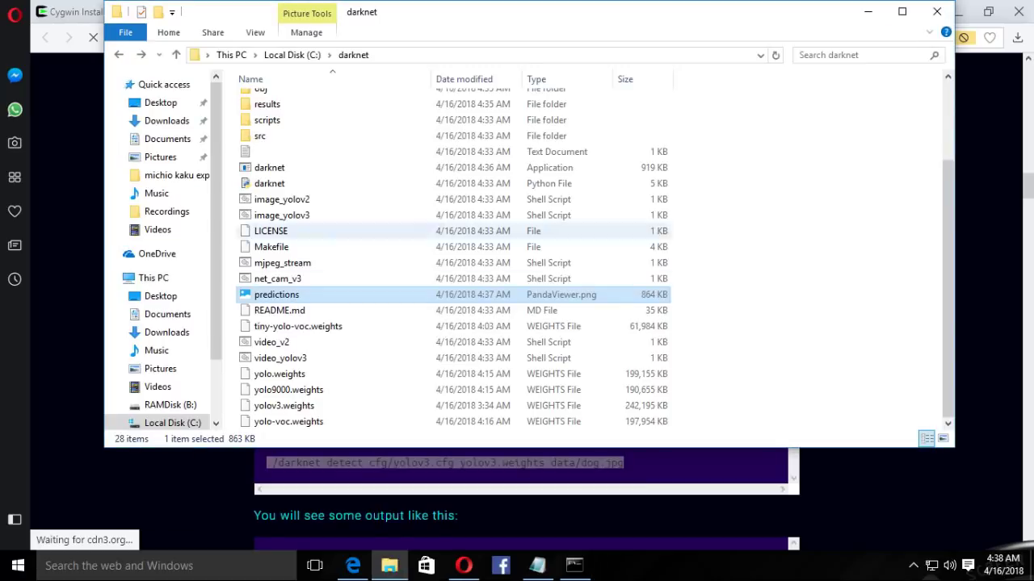
Open the horses image from the data folder in Paint to view it, and close Paint
{"action": "scroll", "coordinate": [347, 271], "scroll_direction": "up", "scroll_amount": 1}
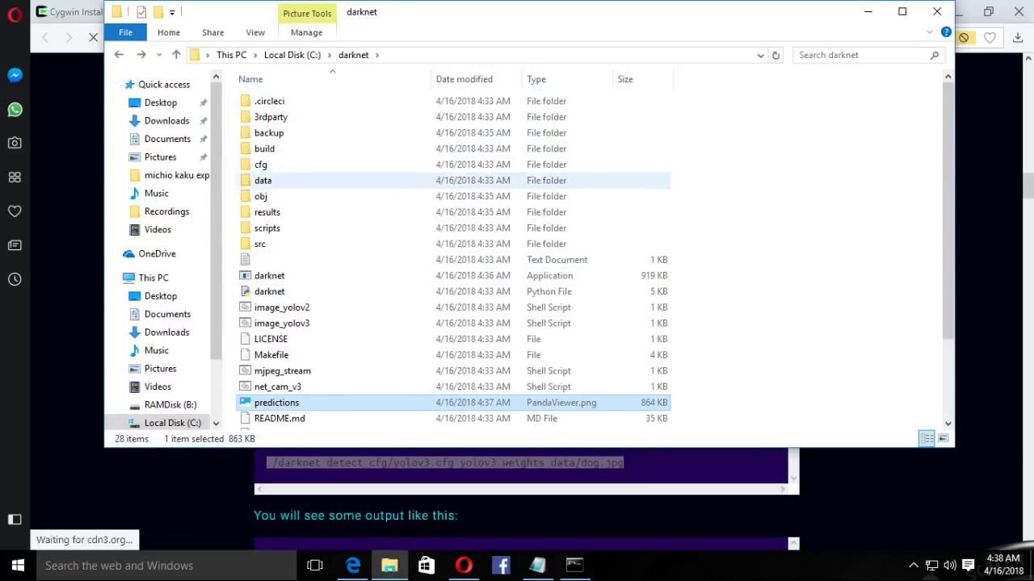
{"action": "double_click", "coordinate": [263, 180]}
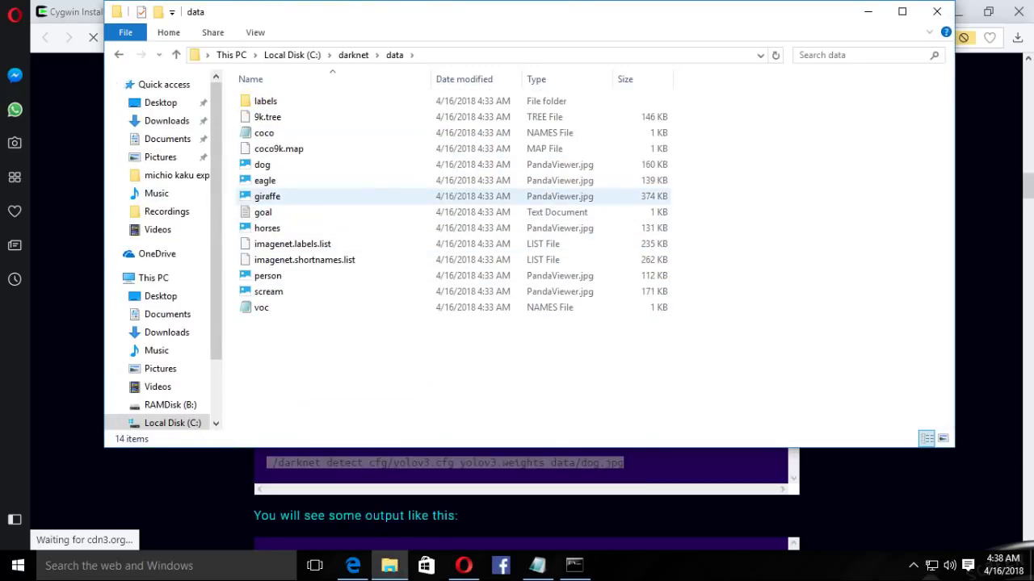
{"action": "right_click", "coordinate": [276, 228]}
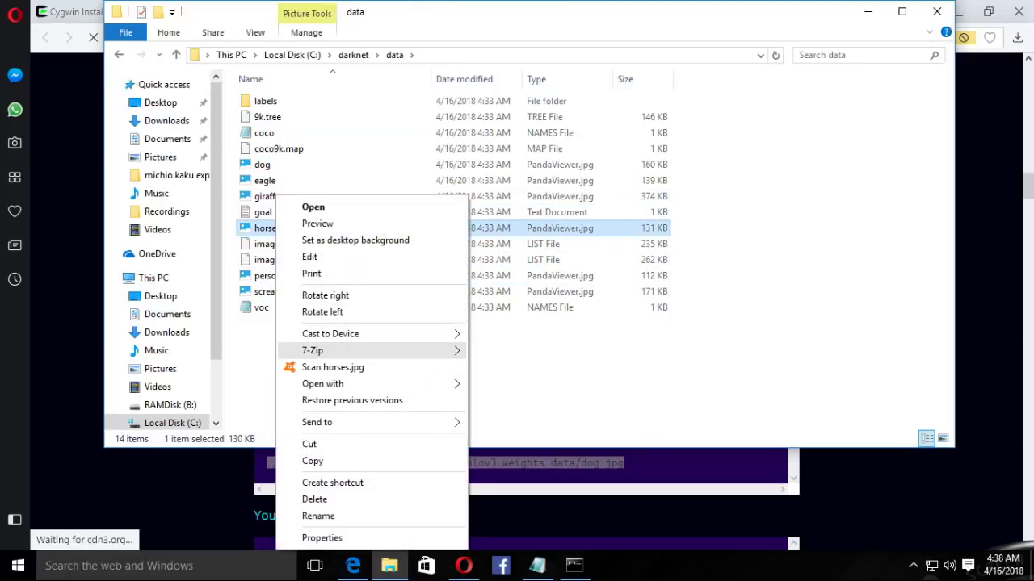
{"action": "mouse_move", "coordinate": [323, 350]}
{"action": "mouse_move", "coordinate": [323, 383]}
{"action": "left_click", "coordinate": [500, 383]}
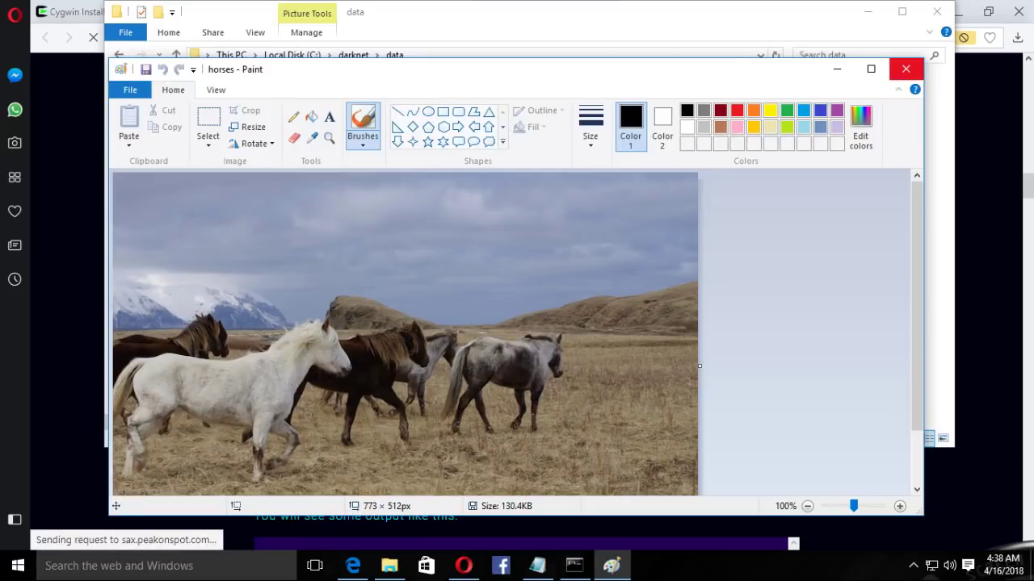
{"action": "left_click", "coordinate": [905, 69]}
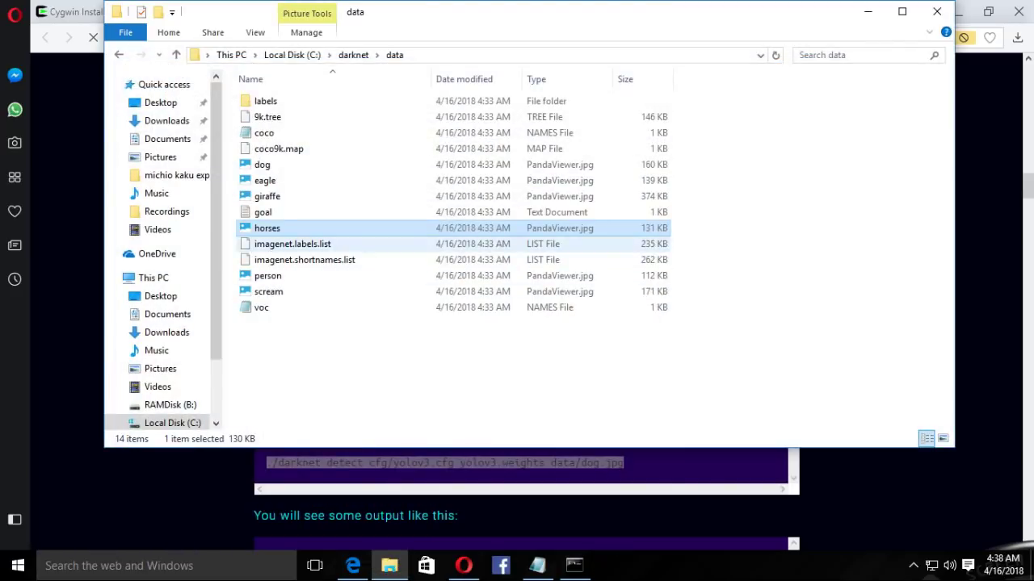
Check the horses image's file name and properties in the data folder without renaming it
{"action": "right_click", "coordinate": [287, 227]}
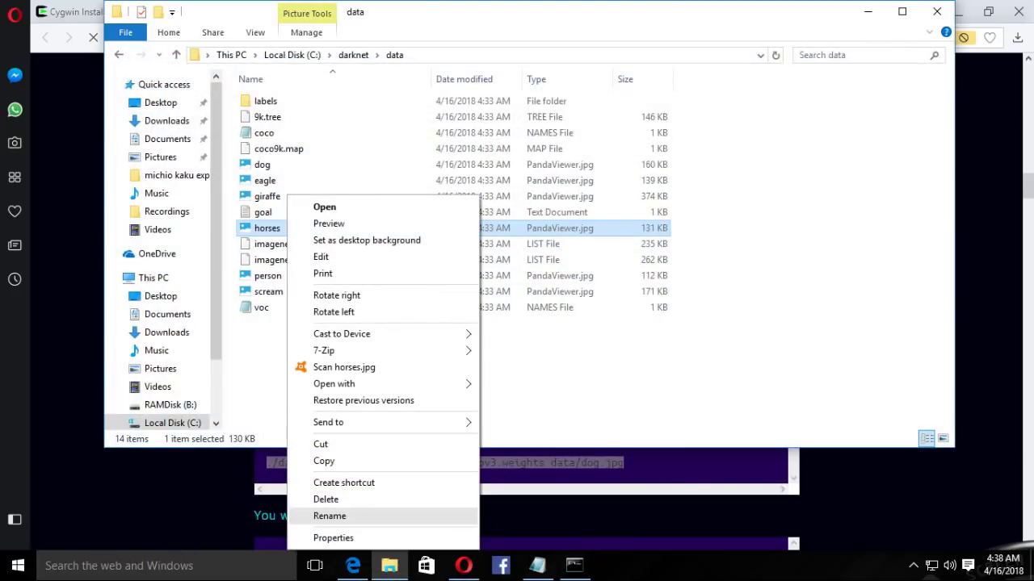
{"action": "left_click", "coordinate": [329, 516]}
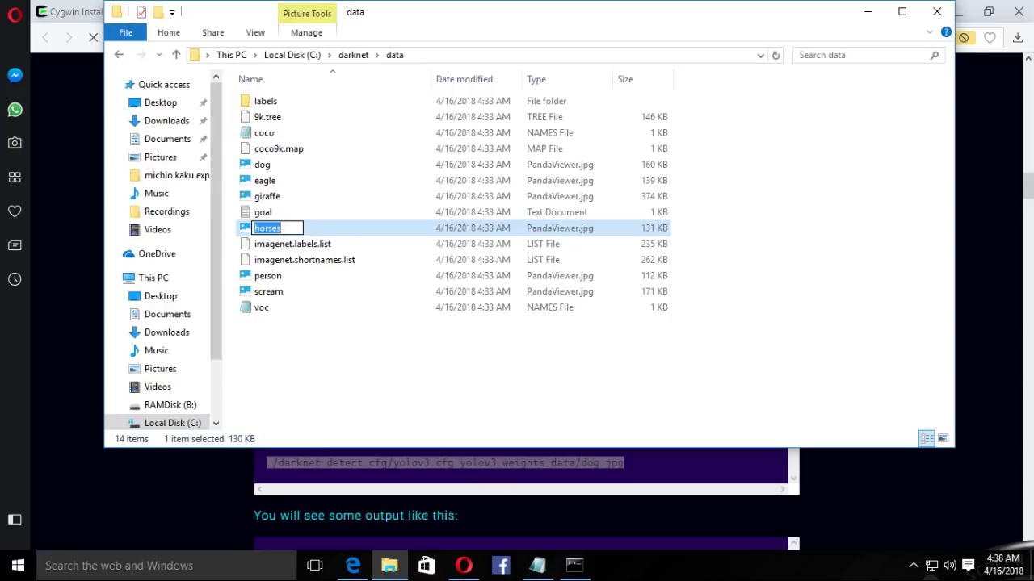
{"action": "right_click", "coordinate": [271, 231]}
{"action": "left_click", "coordinate": [307, 281]}
{"action": "key", "text": "Return"}
{"action": "right_click", "coordinate": [244, 228]}
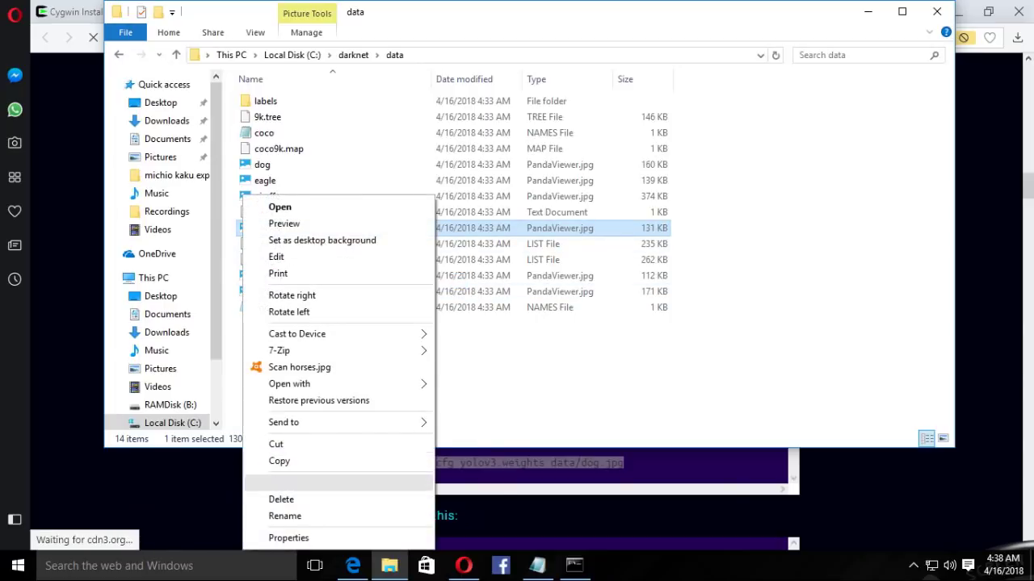
{"action": "left_click", "coordinate": [288, 538]}
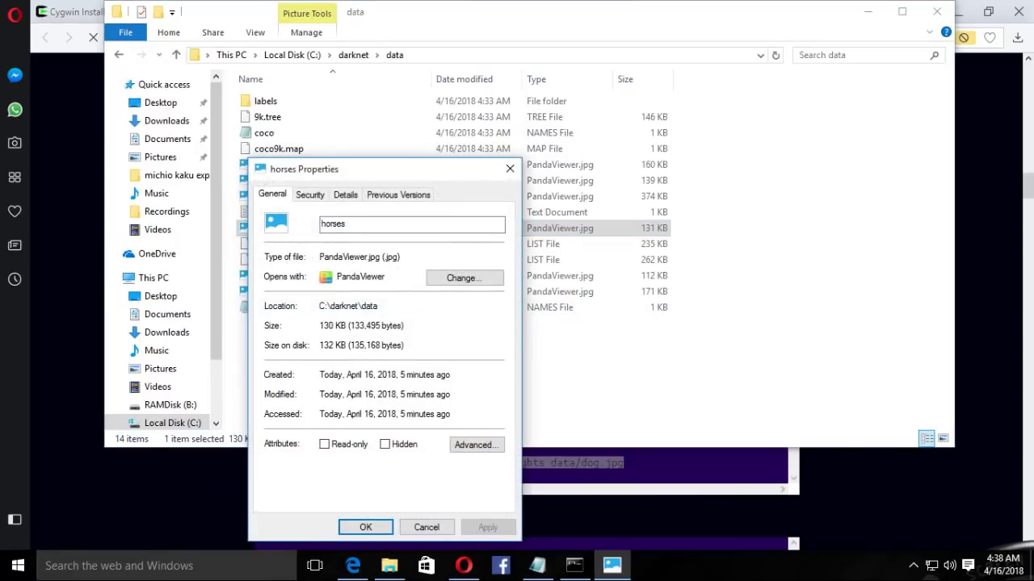
{"action": "left_click", "coordinate": [510, 169]}
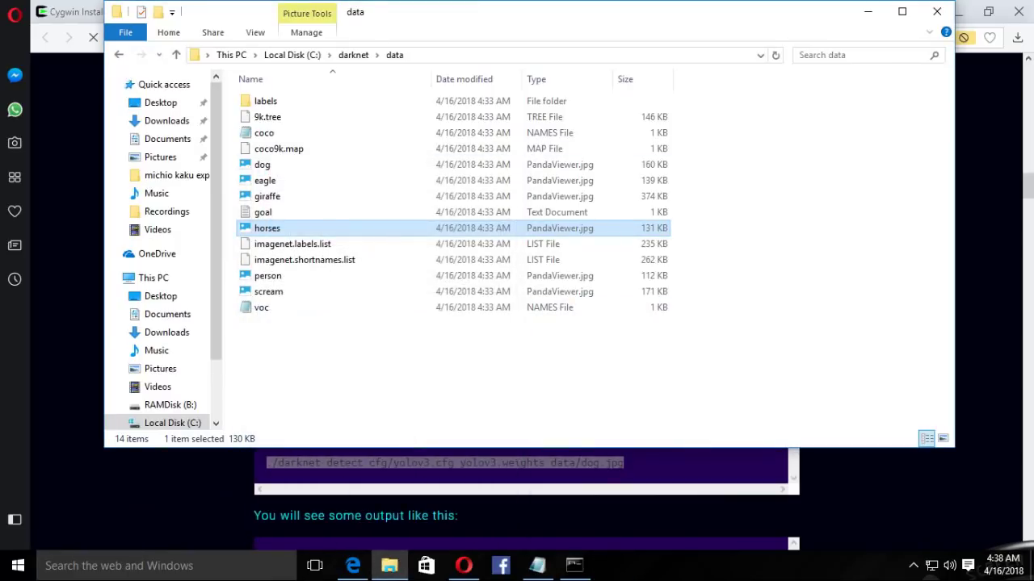
Try to run darknet.exe detect cfg/yolov3.cfg yolov3.weights data/horse.jpg in the Command Prompt by editing the previous command
{"action": "left_click", "coordinate": [574, 565]}
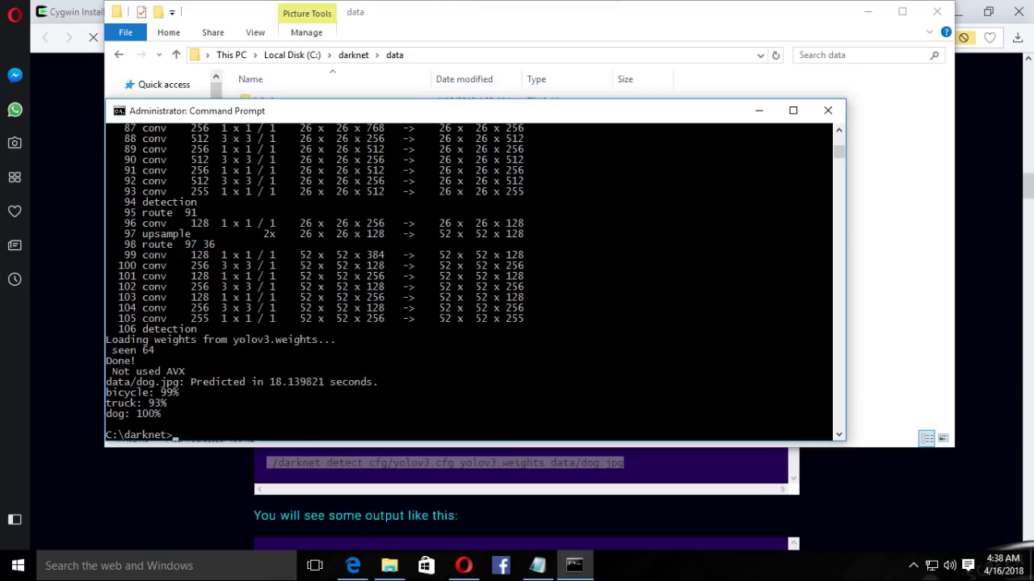
{"action": "key", "text": "Up"}
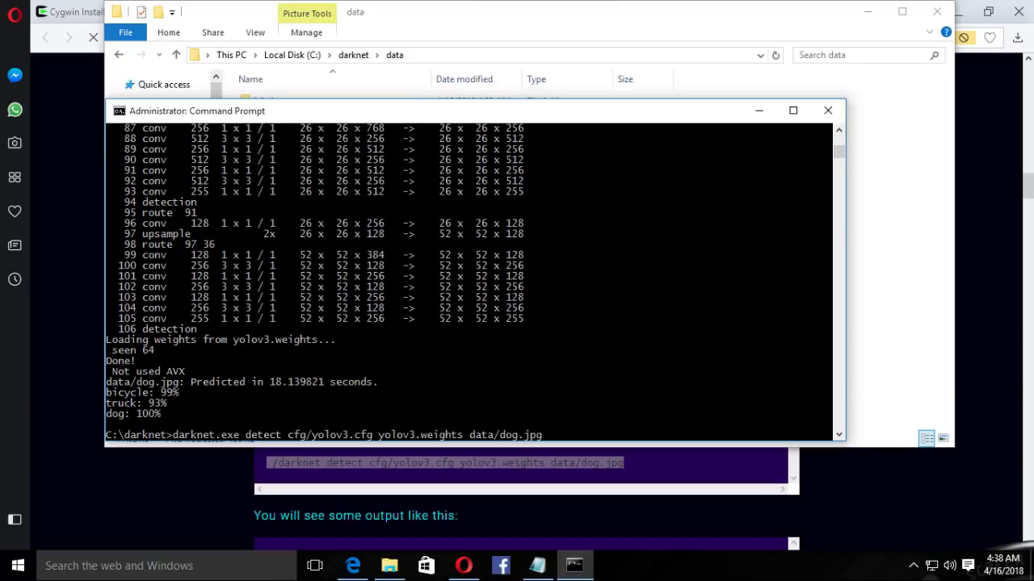
{"action": "key", "text": "Left"}
{"action": "key", "text": "Left"}
{"action": "key", "text": "Left"}
{"action": "key", "text": "Left"}
{"action": "key", "text": "BackSpace"}
{"action": "key", "text": "BackSpace"}
{"action": "key", "text": "BackSpace"}
{"action": "type", "text": "horse"}
{"action": "key", "text": "Return"}
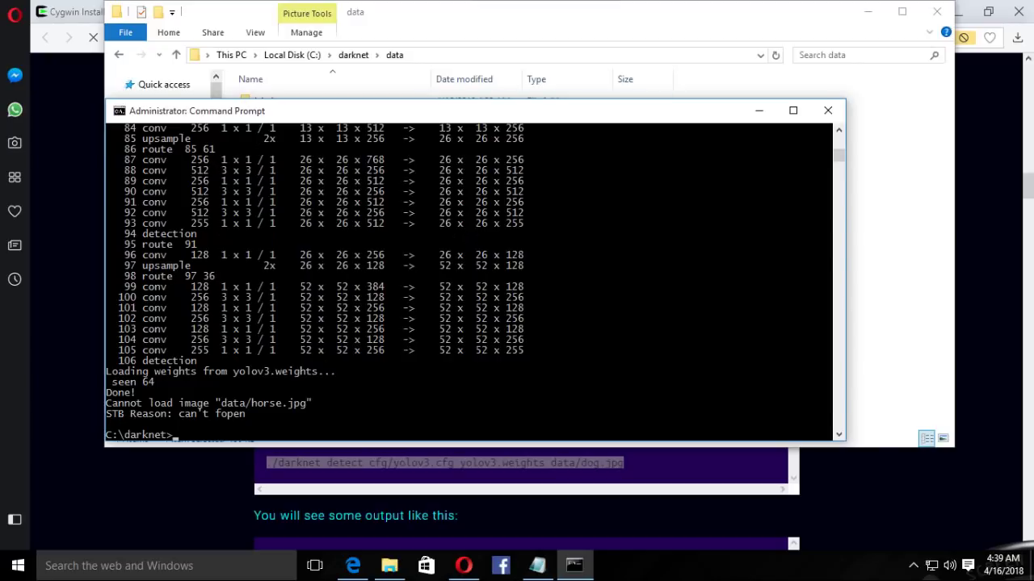
Switch to File Explorer and check the predictions image in the darknet folder again, and close it
{"action": "key", "text": "alt+Tab"}
{"action": "key", "text": "BackSpace"}
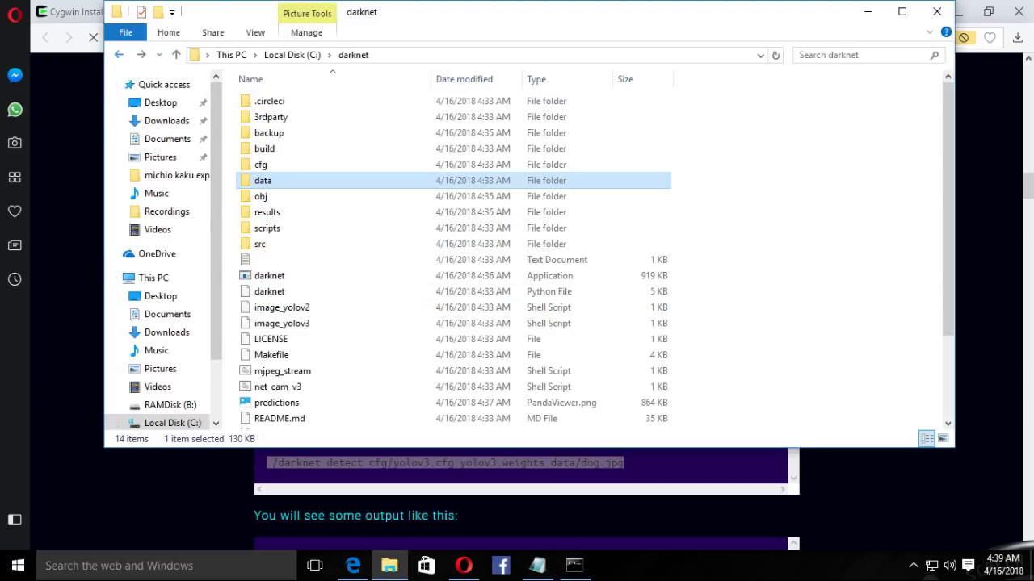
{"action": "scroll", "coordinate": [292, 369], "scroll_direction": "down", "scroll_amount": 3}
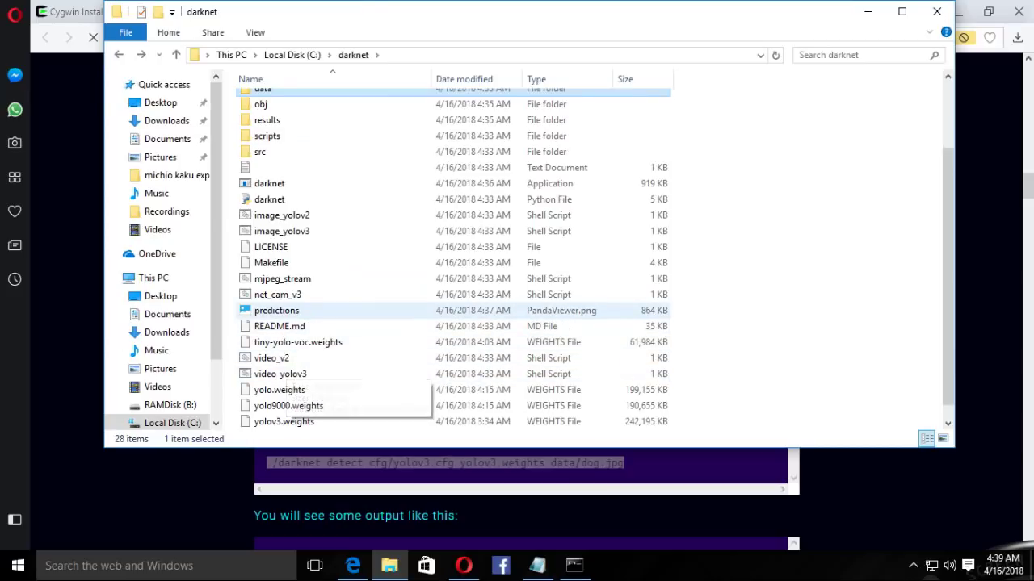
{"action": "double_click", "coordinate": [276, 310]}
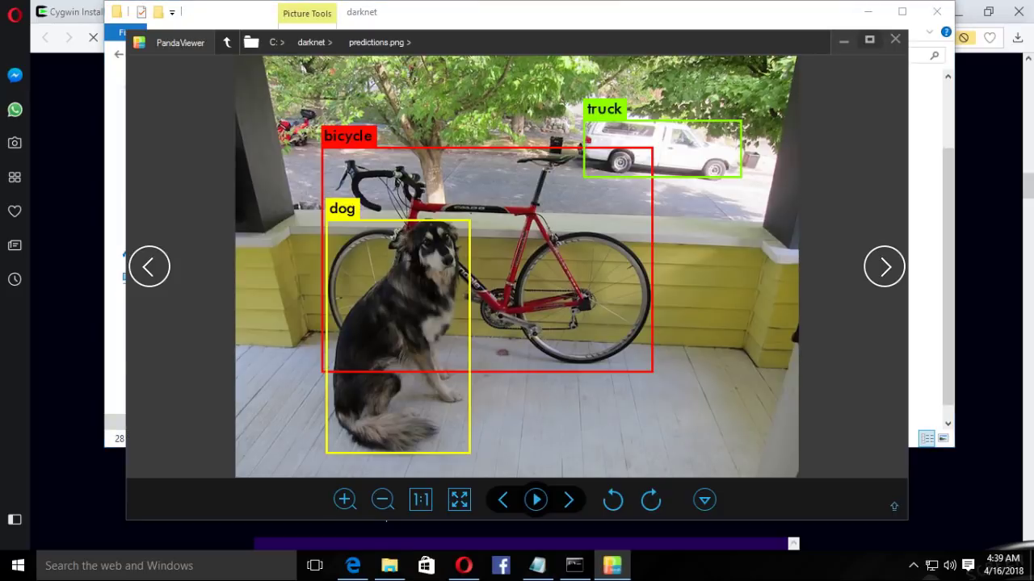
{"action": "left_click", "coordinate": [895, 39]}
{"action": "scroll", "coordinate": [339, 319], "scroll_direction": "down", "scroll_amount": 1}
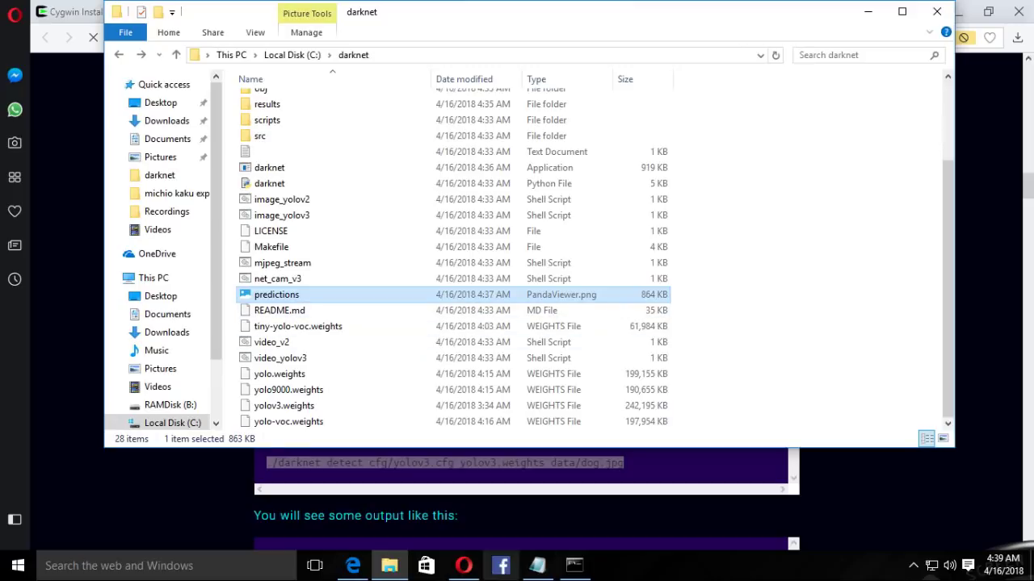
Review the last detect command in the Command Prompt and check the image file names in the data folder
{"action": "left_click", "coordinate": [574, 565]}
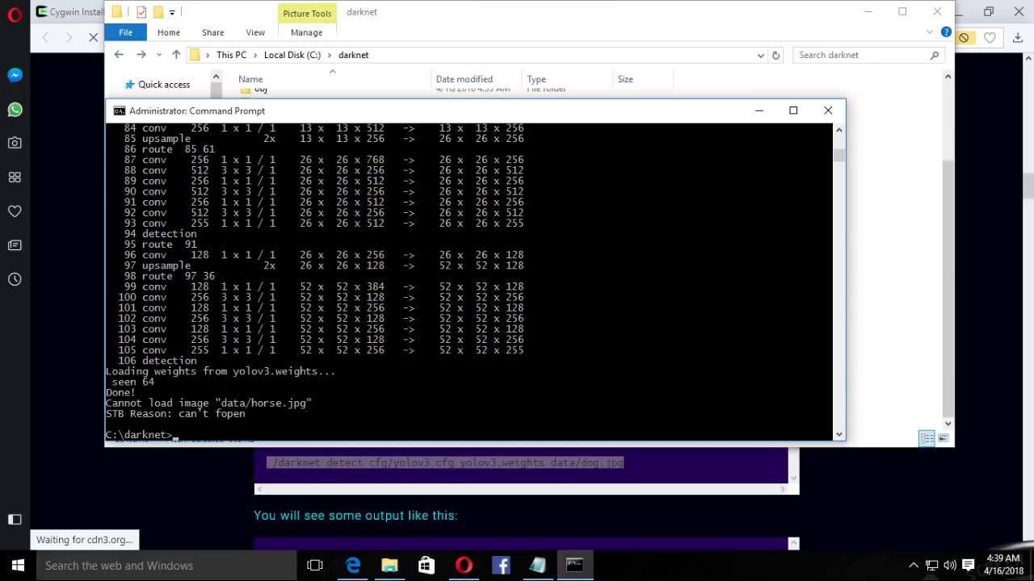
{"action": "scroll", "coordinate": [476, 282], "scroll_direction": "up", "scroll_amount": 20}
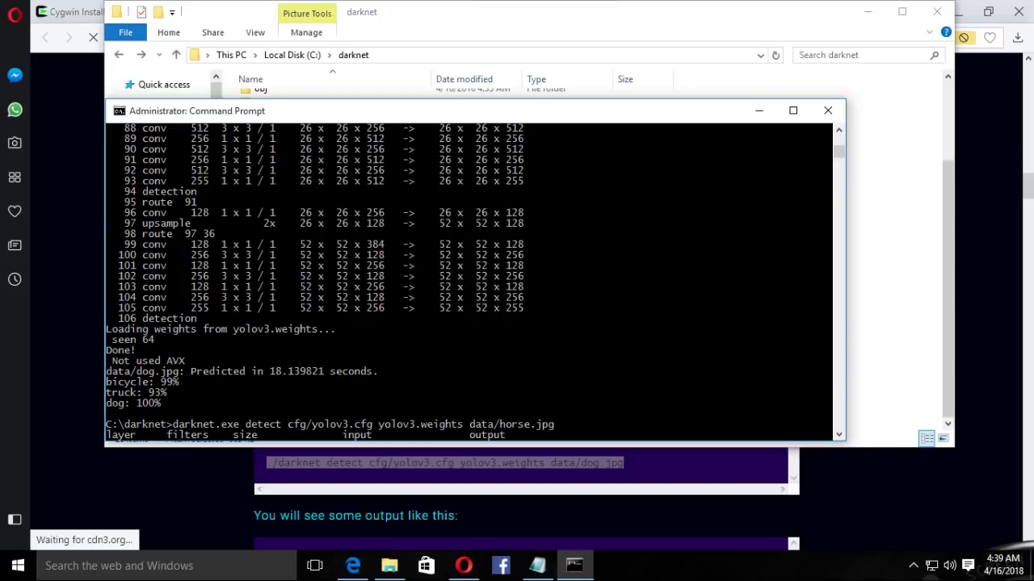
{"action": "left_click", "coordinate": [389, 565]}
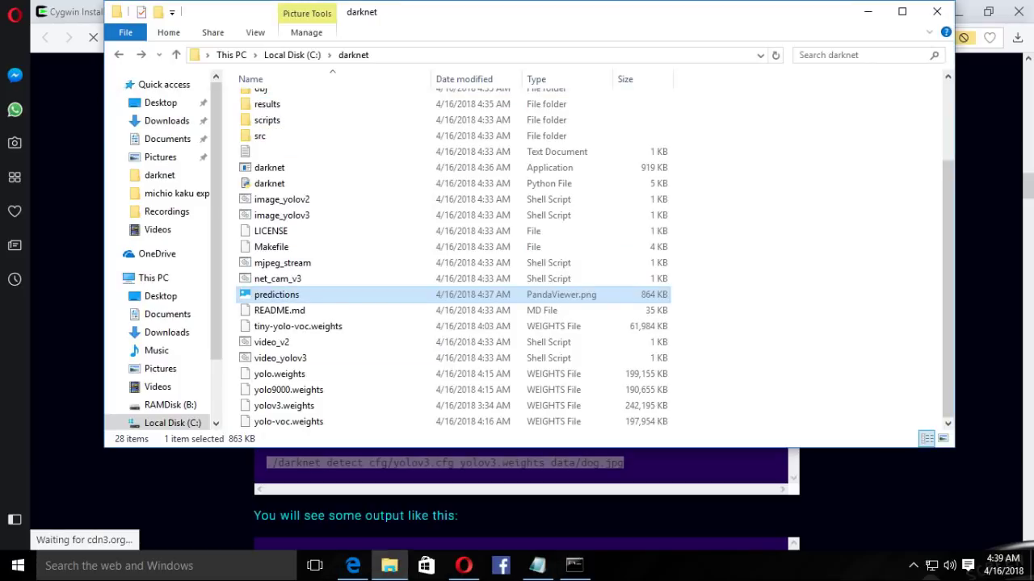
{"action": "scroll", "coordinate": [401, 165], "scroll_direction": "up", "scroll_amount": 3}
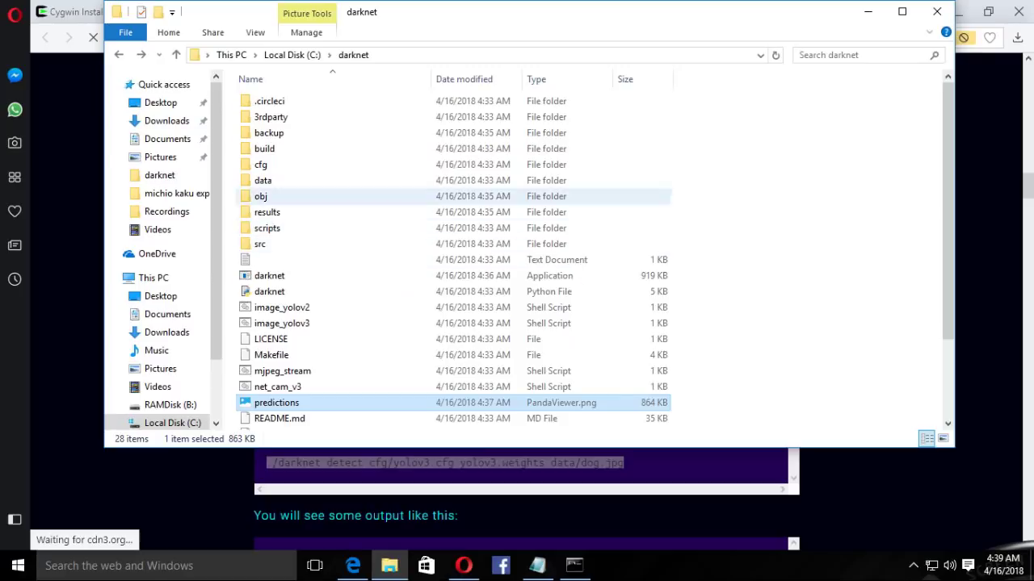
{"action": "double_click", "coordinate": [262, 180]}
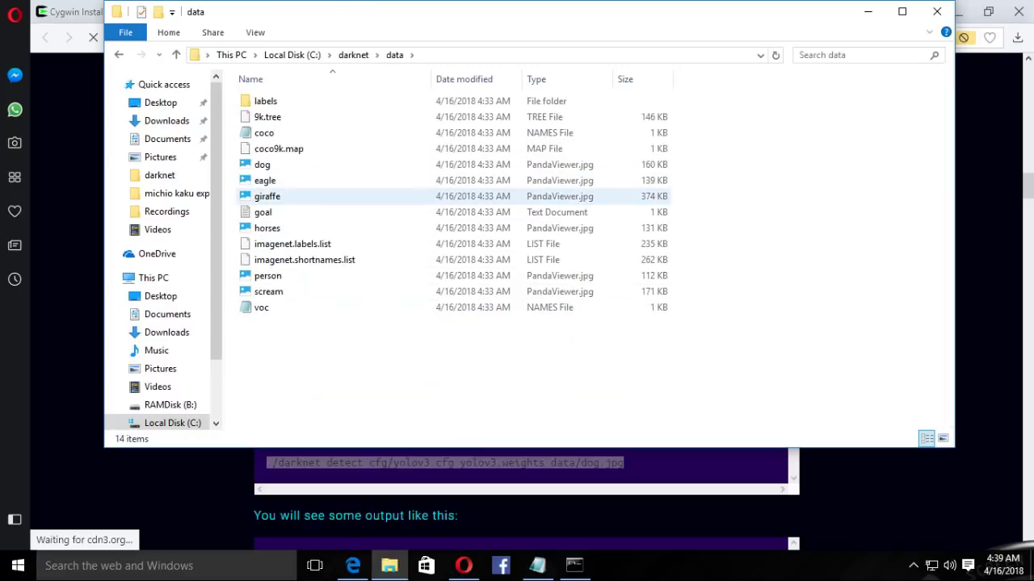
Run darknet.exe detect cfg/yolov3.cfg yolov3.weights data/eagle.jpg in the Command Prompt by editing the previous command
{"action": "left_click", "coordinate": [574, 565]}
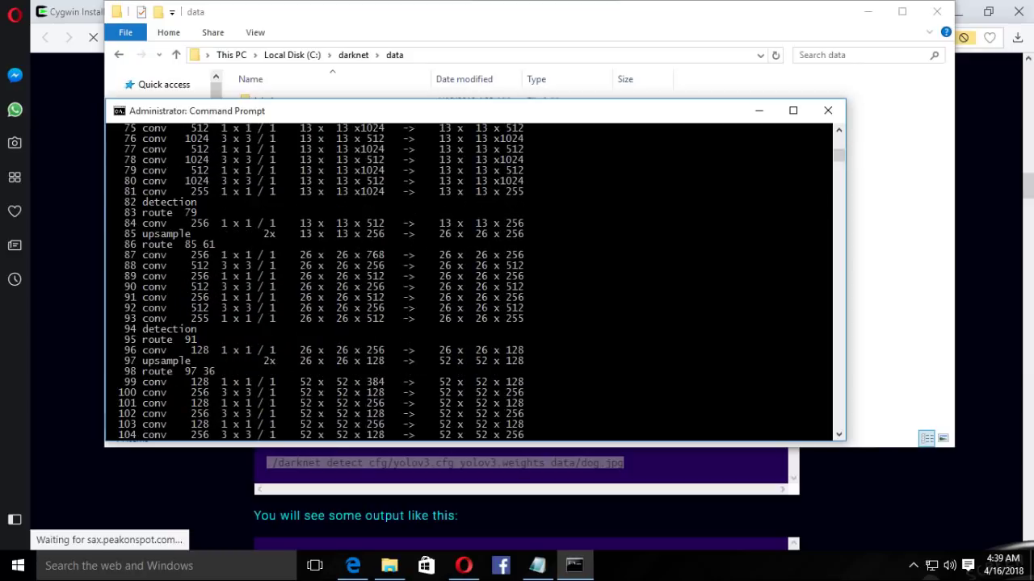
{"action": "mouse_move", "coordinate": [838, 155]}
{"action": "left_mouse_down"}
{"action": "mouse_move", "coordinate": [838, 380]}
{"action": "mouse_move", "coordinate": [838, 161]}
{"action": "left_mouse_up"}
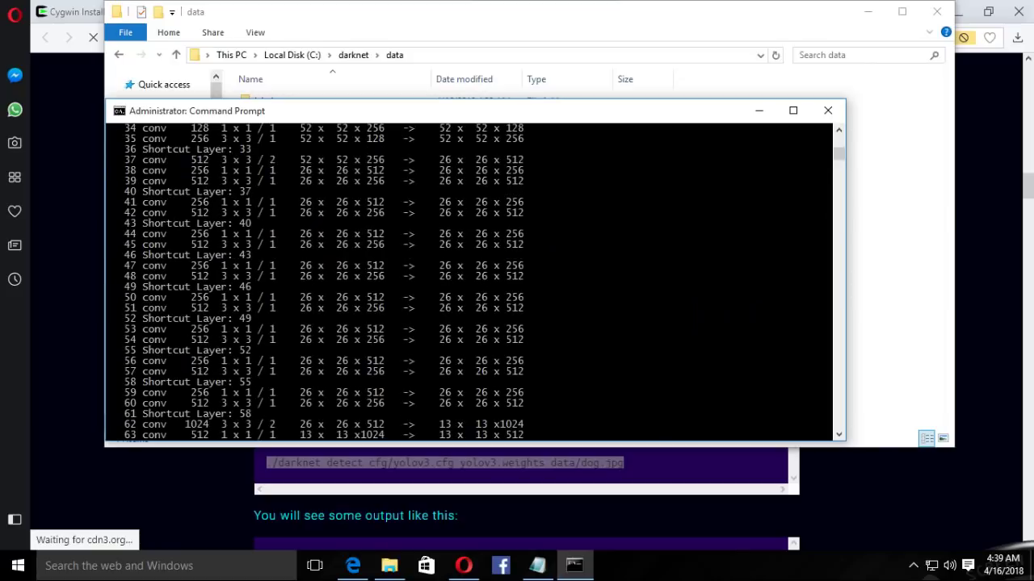
{"action": "key", "text": "Up"}
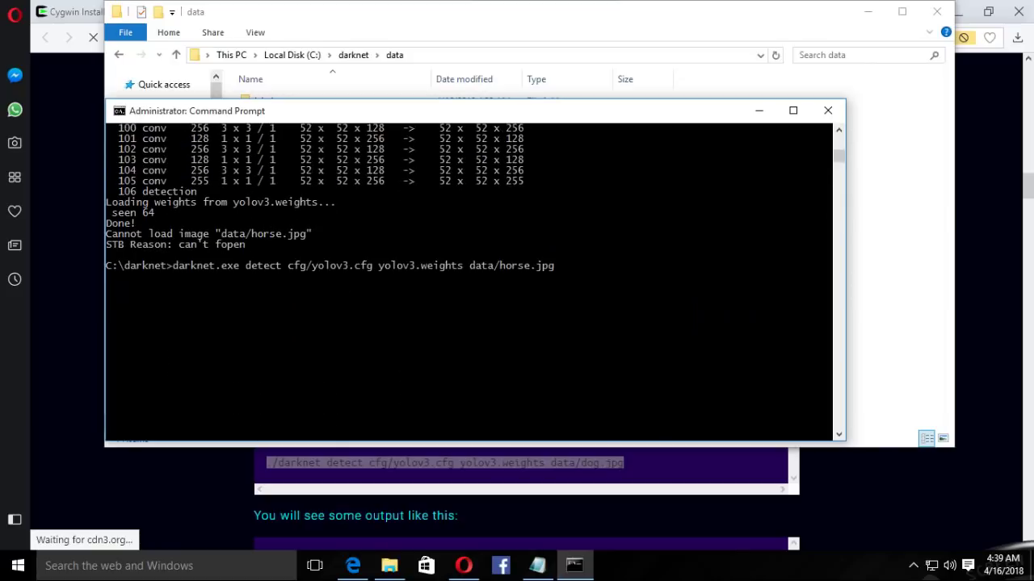
{"action": "key", "text": "Left"}
{"action": "key", "text": "Left"}
{"action": "key", "text": "Left"}
{"action": "key", "text": "Left"}
{"action": "key", "text": "BackSpace"}
{"action": "key", "text": "BackSpace"}
{"action": "key", "text": "BackSpace"}
{"action": "key", "text": "BackSpace"}
{"action": "type", "text": "agle"}
{"action": "key", "text": "Return"}
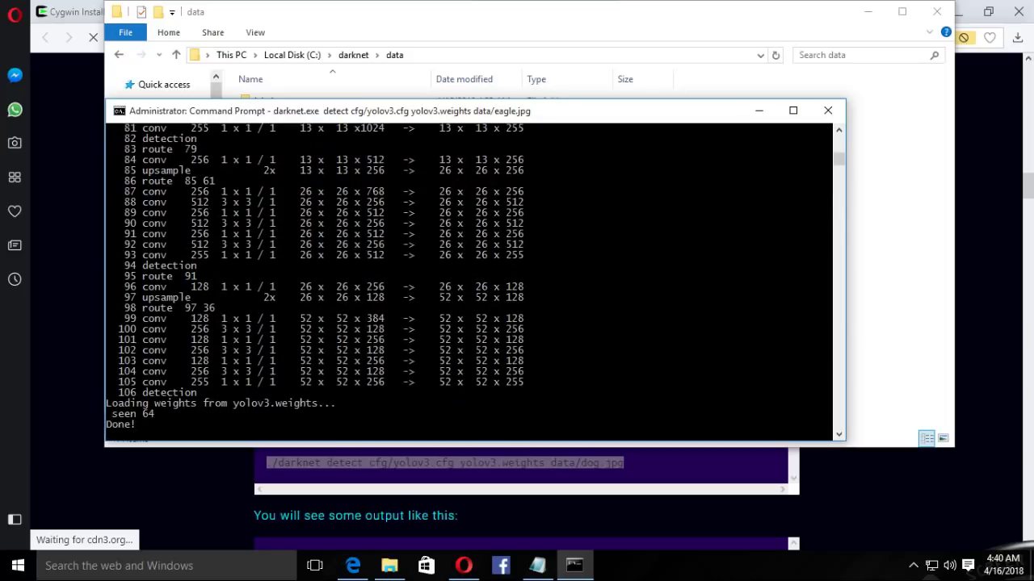